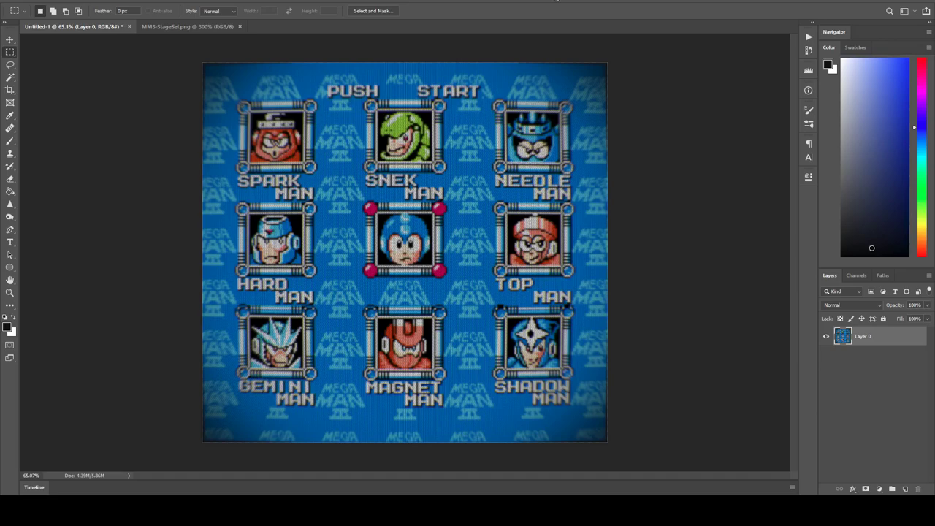
pyautogui.moveTo(389, 202)
pyautogui.mouseDown()
pyautogui.moveTo(485, 167)
pyautogui.moveTo(386, 197)
pyautogui.moveTo(405, 208)
pyautogui.mouseUp()
pyautogui.moveTo(504, 287); pyautogui.dragTo(399, 240)
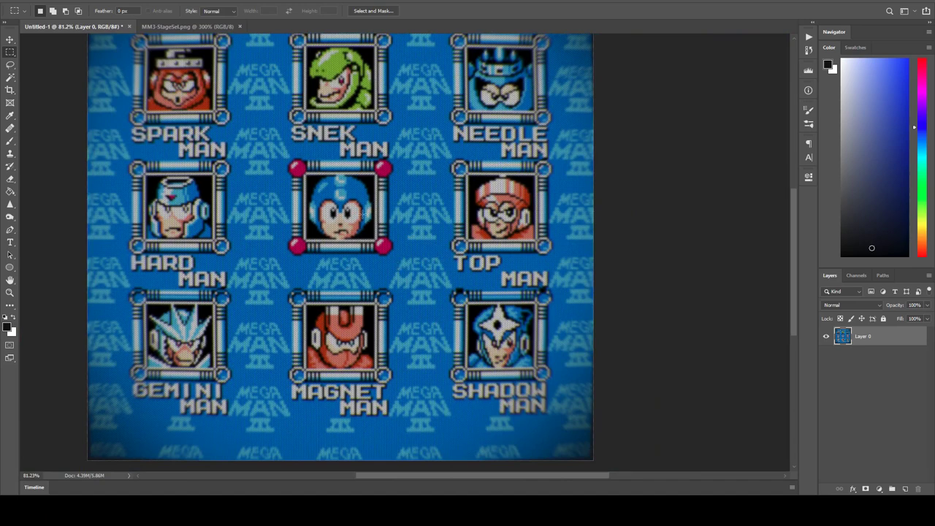
pyautogui.moveTo(362, 214); pyautogui.dragTo(443, 332)
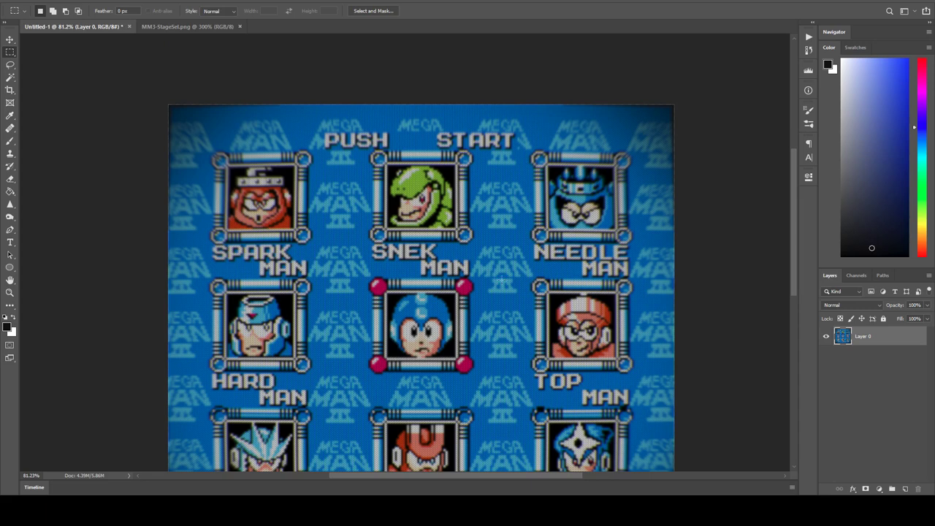
pyautogui.moveTo(413, 296); pyautogui.dragTo(347, 236)
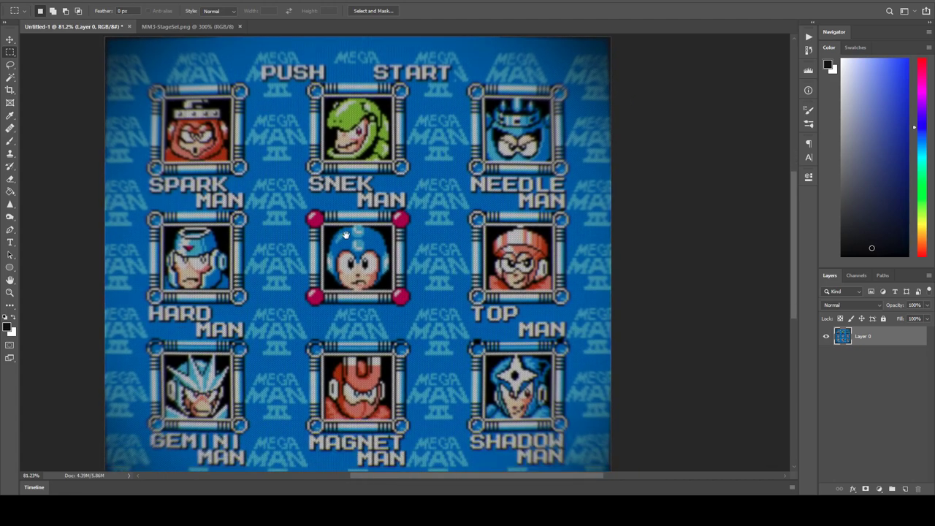
# Step: In MM3-StageSel.png, use the Pencil tool to paint white over the black blot on the upper-left corner ball of Shadow Man's frame
pyautogui.click(156, 27)
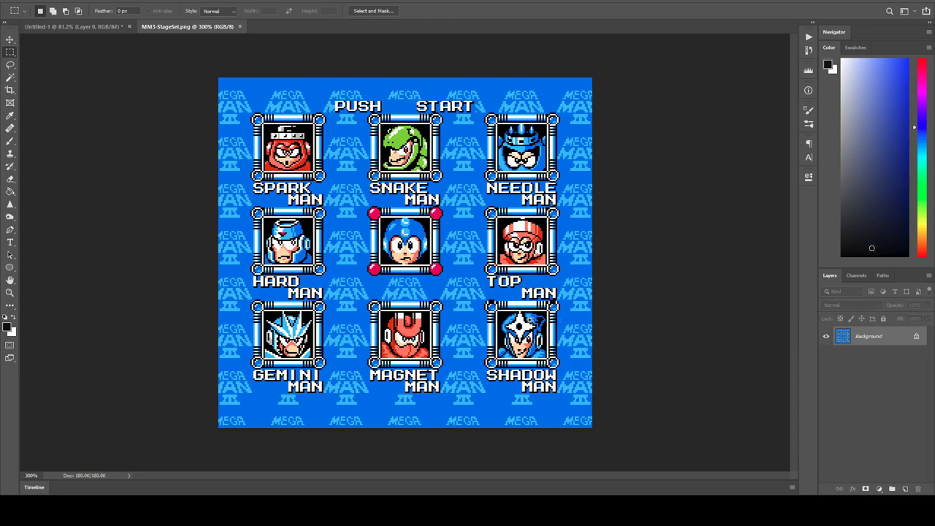
pyautogui.moveTo(530, 320); pyautogui.dragTo(593, 284)
pyautogui.moveTo(511, 283); pyautogui.dragTo(532, 268)
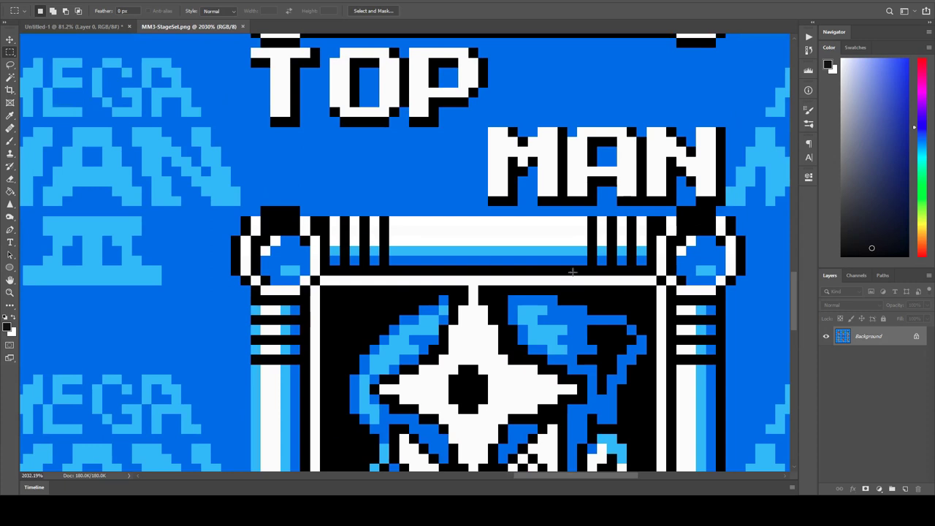
pyautogui.moveTo(9, 141); pyautogui.dragTo(40, 150)
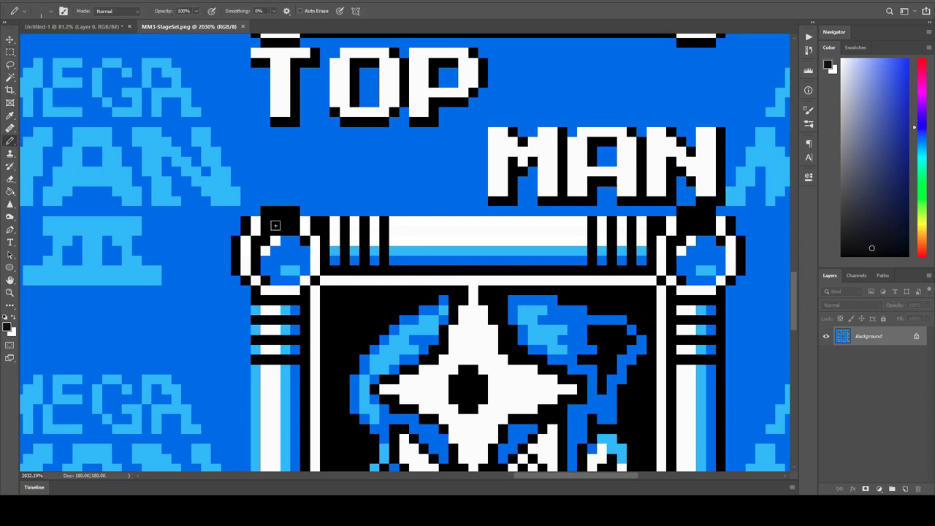
pyautogui.press('x')
pyautogui.moveTo(268, 224); pyautogui.dragTo(293, 229)
pyautogui.press('x')
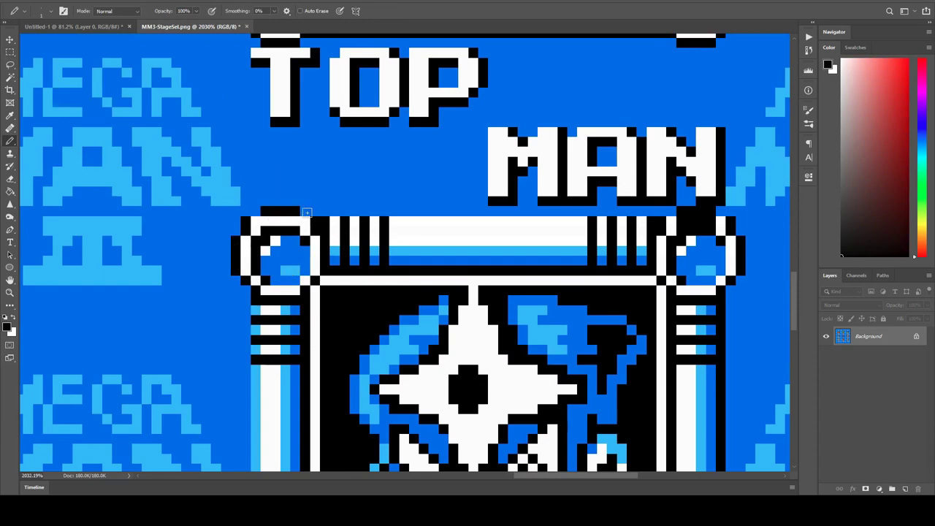
# Step: Repair the black blot on the upper-right corner ball of Shadow Man's frame with sampled white and background blue
pyautogui.scroll(-5, 296, 270)
pyautogui.scroll(2, 330, 272)
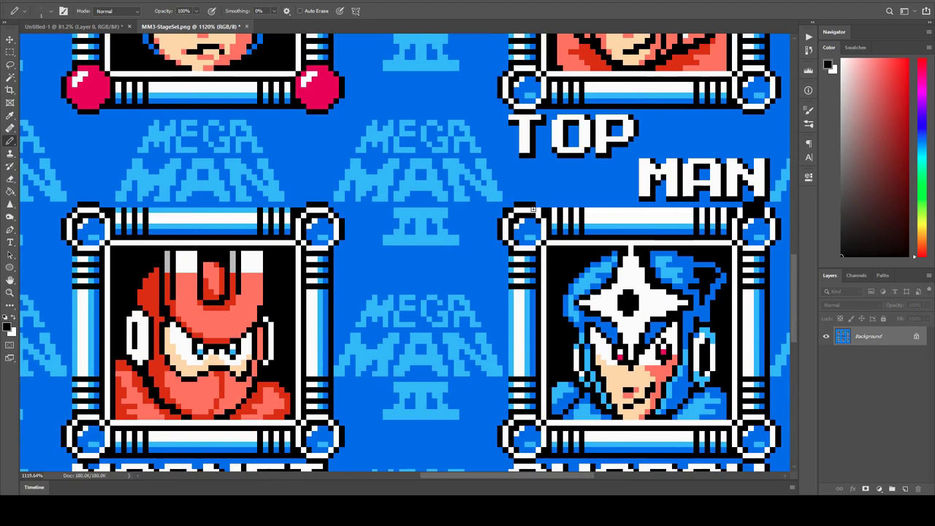
pyautogui.keyDown('alt'); pyautogui.click(491, 210); pyautogui.keyUp('alt')
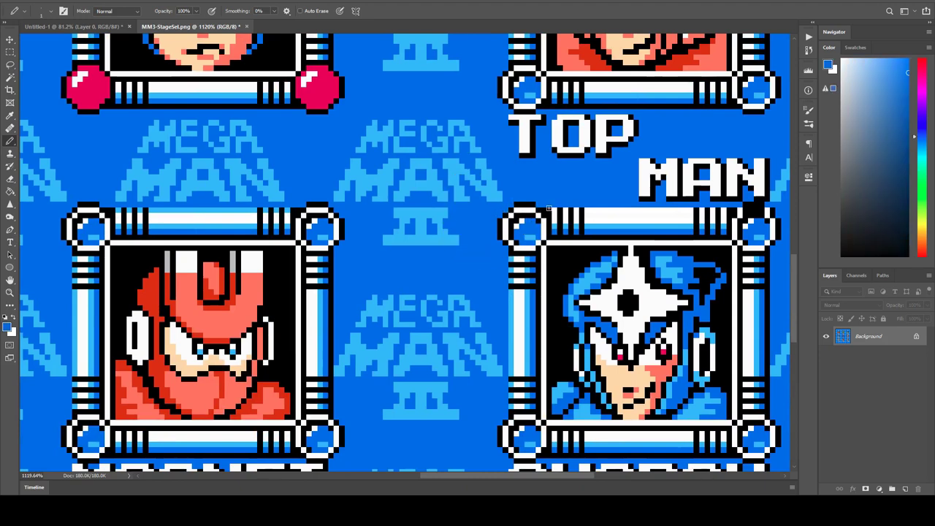
pyautogui.hscroll(3, 575, 216)
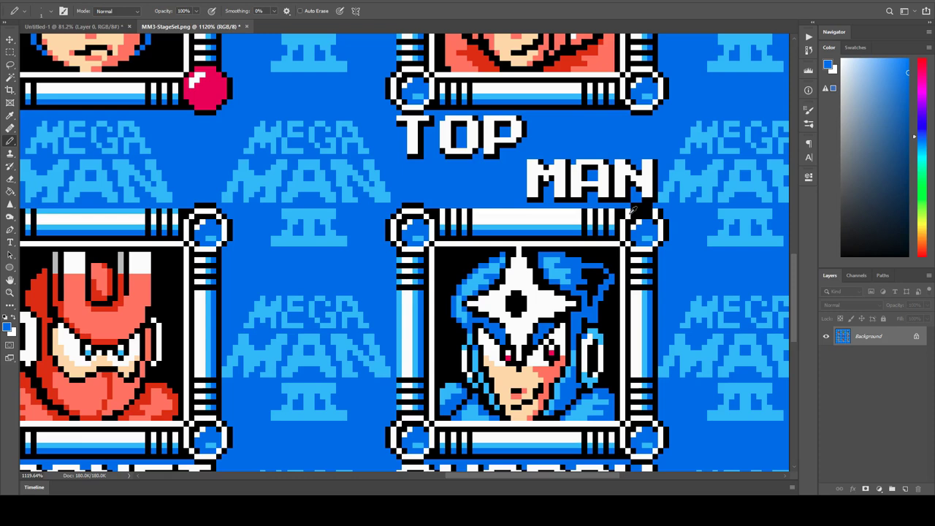
pyautogui.keyDown('alt'); pyautogui.click(633, 210); pyautogui.keyUp('alt')
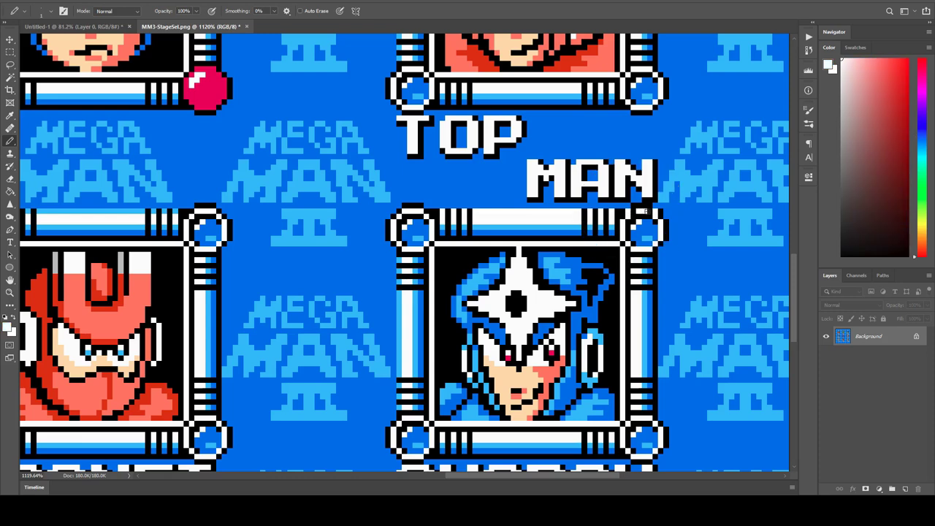
pyautogui.keyDown('alt'); pyautogui.click(626, 207); pyautogui.keyUp('alt')
pyautogui.keyDown('alt'); pyautogui.click(656, 210); pyautogui.keyUp('alt')
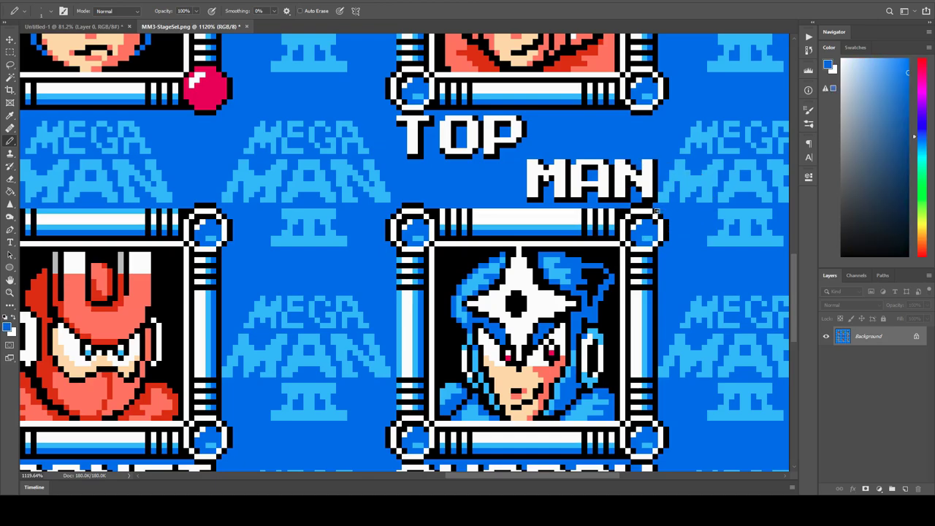
# Step: Check the repaired frame against the rest of the stage select image and save MM3-StageSel.png
pyautogui.moveTo(498, 243); pyautogui.dragTo(539, 235)
pyautogui.moveTo(539, 236); pyautogui.dragTo(440, 253)
pyautogui.moveTo(440, 253); pyautogui.dragTo(518, 232)
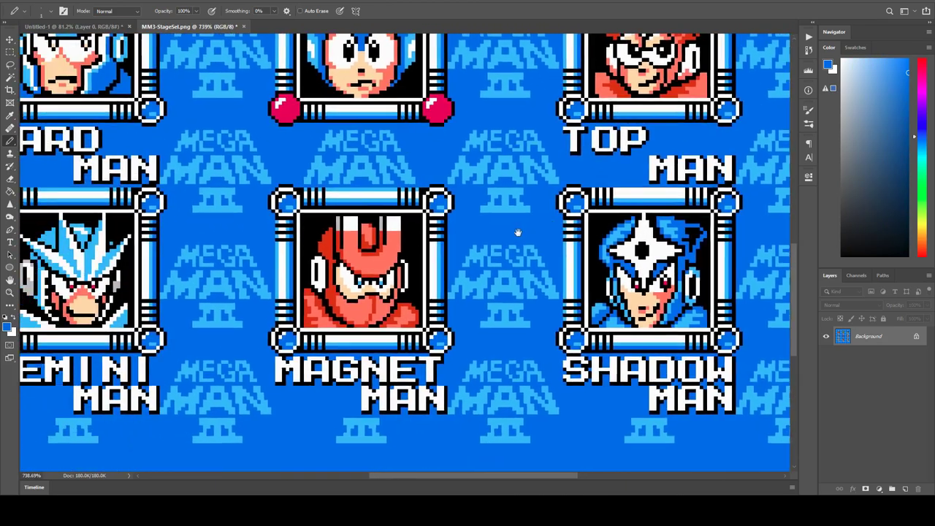
pyautogui.scroll(-1, 517, 233)
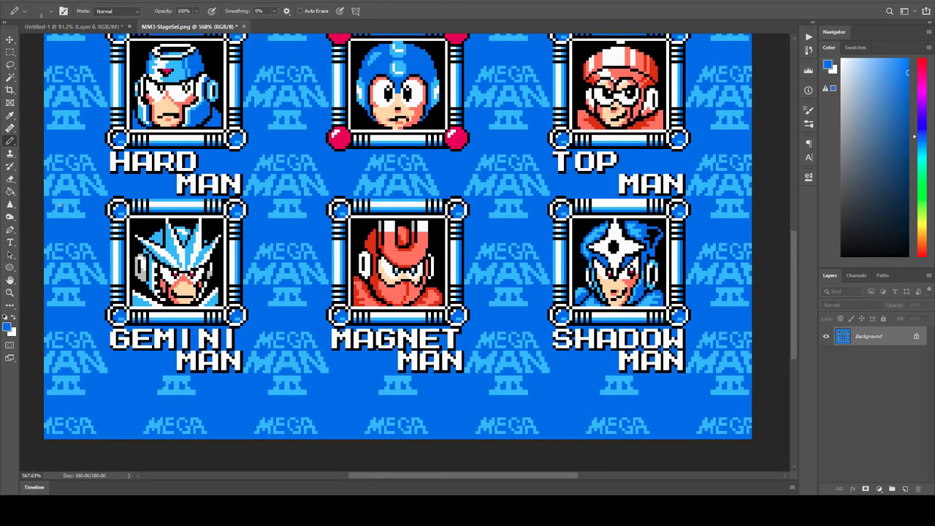
pyautogui.scroll(-4, 413, 200)
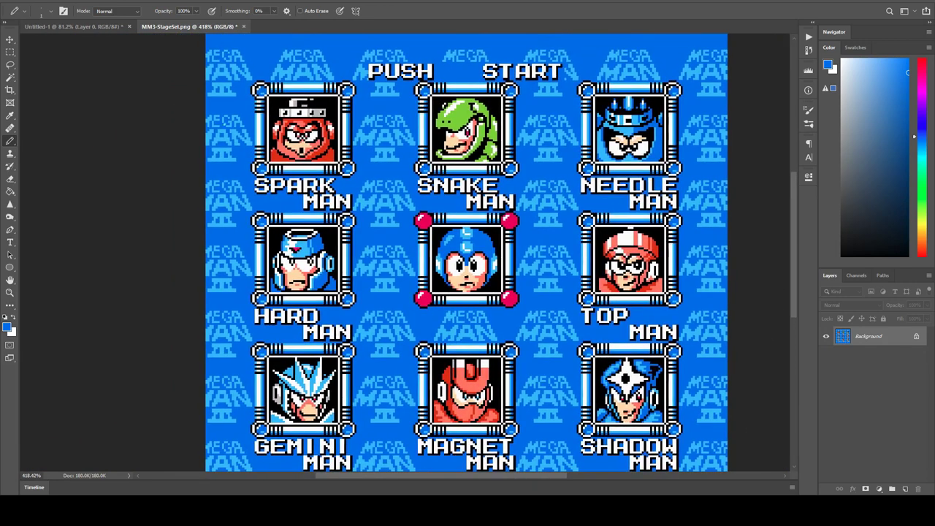
pyautogui.moveTo(415, 277); pyautogui.dragTo(300, 317)
pyautogui.moveTo(300, 316); pyautogui.dragTo(326, 295)
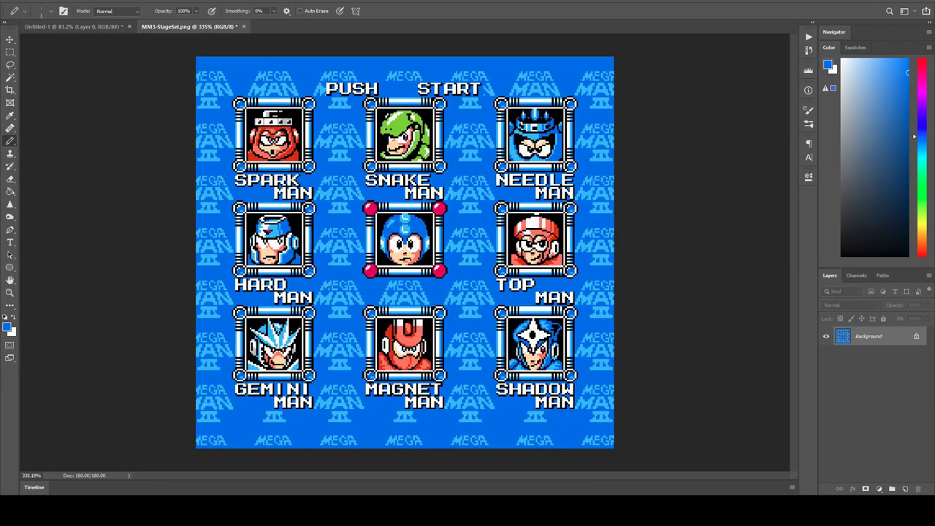
pyautogui.hotkey('ctrl', 's')
pyautogui.press('h')
pyautogui.hotkey('ctrl', 'alt', 'i')
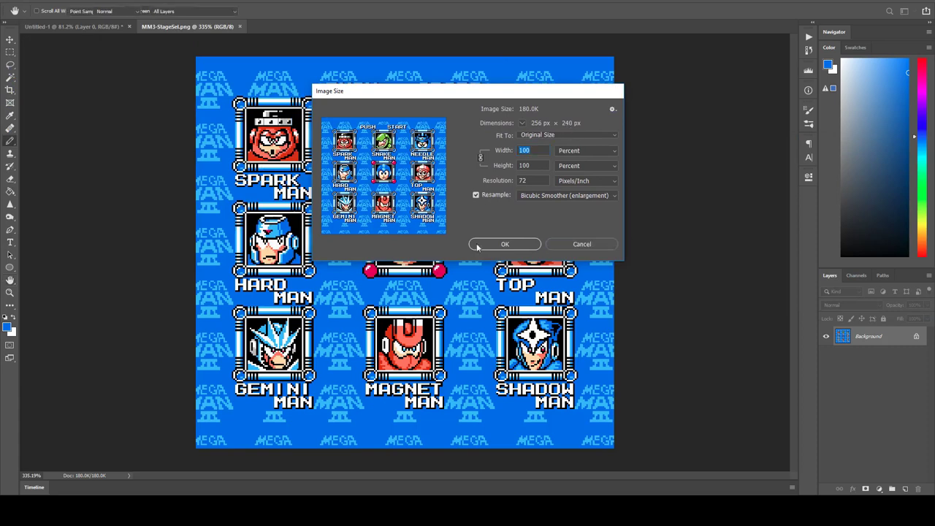
pyautogui.click(549, 244)
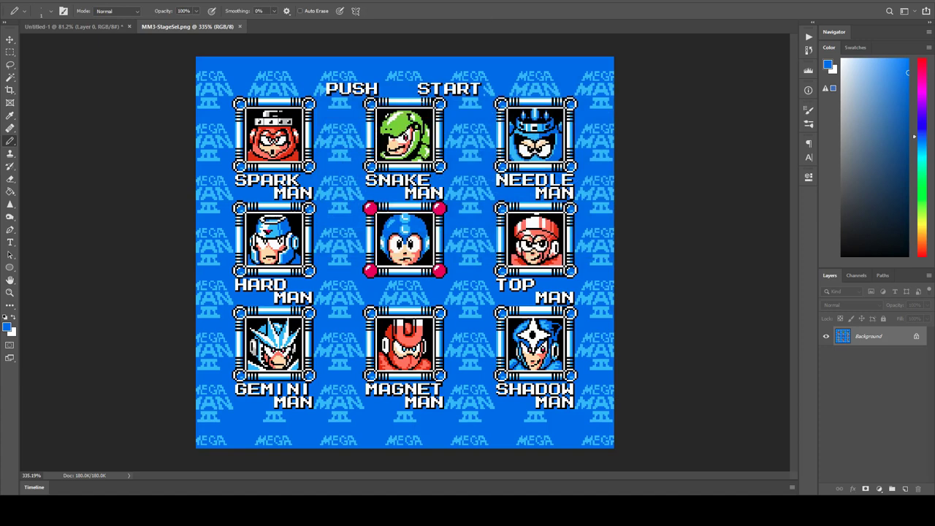
# Step: Copy the whole image, close its file, paste it into a new 256 × 240 px document and merge the layer down
pyautogui.hotkey('ctrl', 'a')
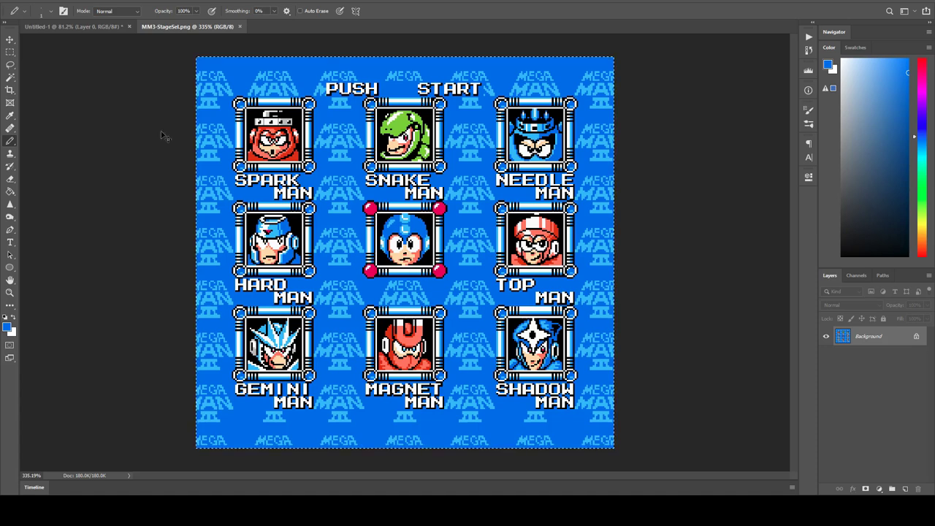
pyautogui.click(240, 26)
pyautogui.hotkey('ctrl', 'n')
pyautogui.press('Return')
pyautogui.hotkey('ctrl', 'v')
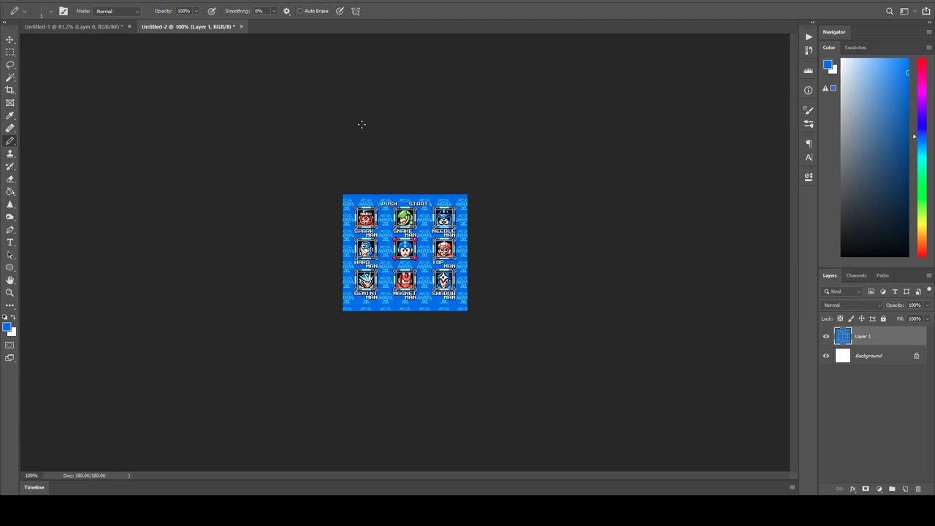
pyautogui.hotkey('ctrl', 'e')
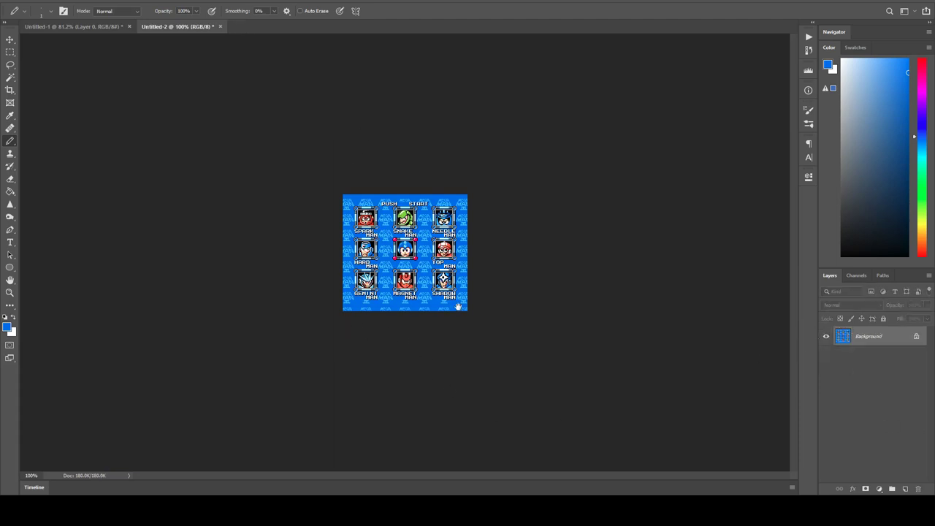
# Step: Resize the image to 2000 percent in width and height with Nearest Neighbor (hard edges) resampling
pyautogui.hotkey('ctrl', 'alt', 'i')
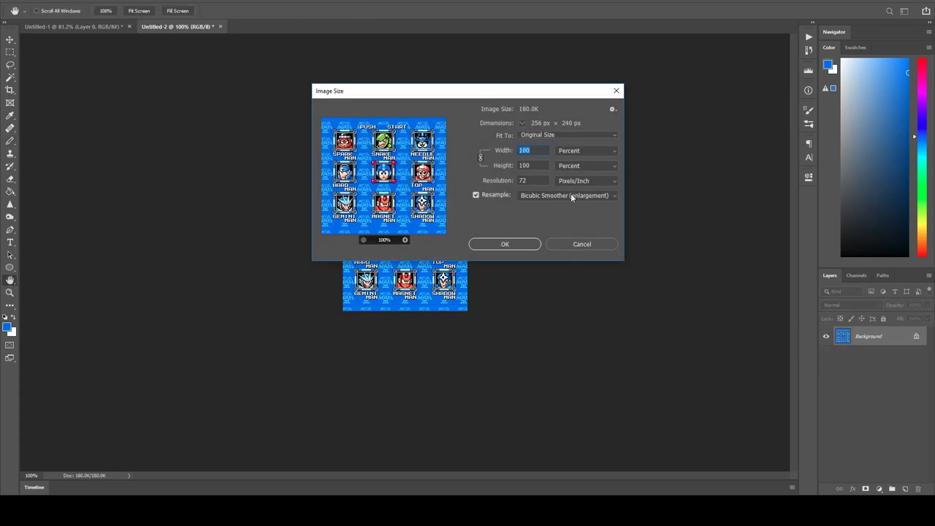
pyautogui.write('2000')
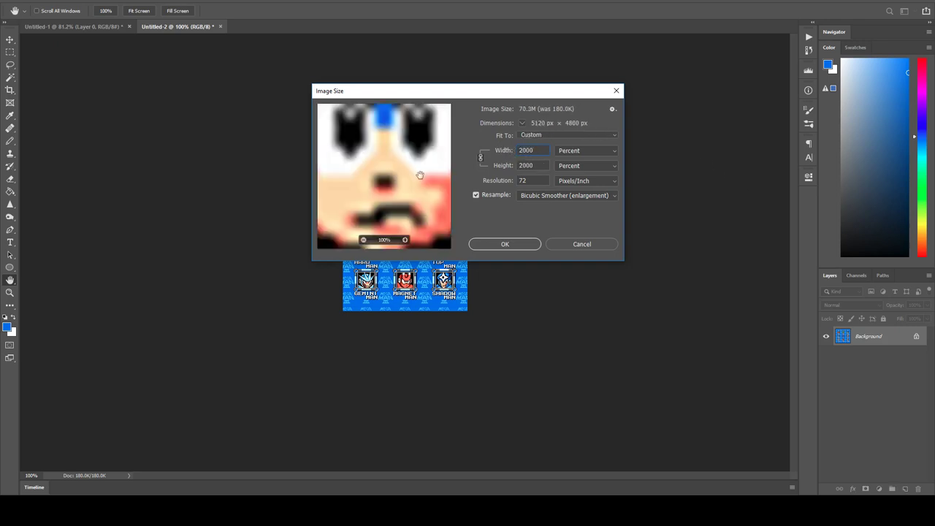
pyautogui.moveTo(421, 176); pyautogui.dragTo(411, 233)
pyautogui.moveTo(343, 131); pyautogui.dragTo(391, 177)
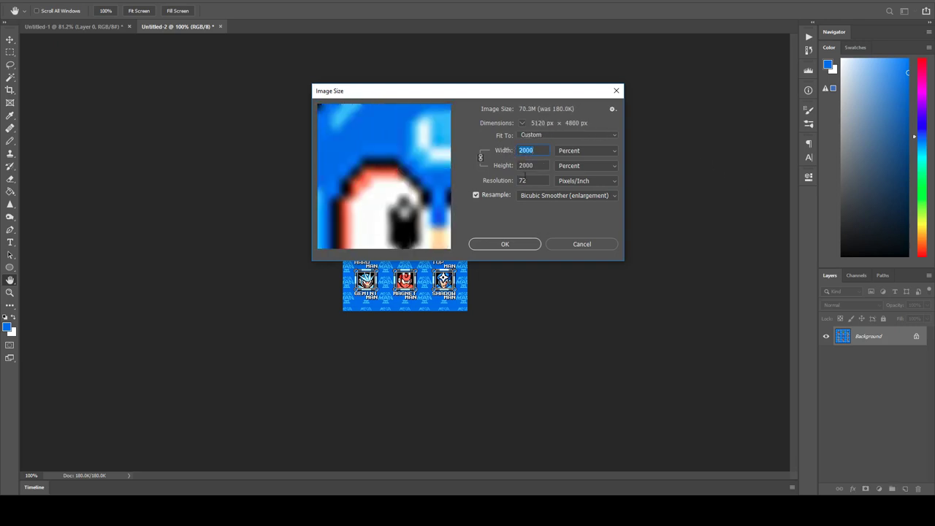
pyautogui.click(566, 195)
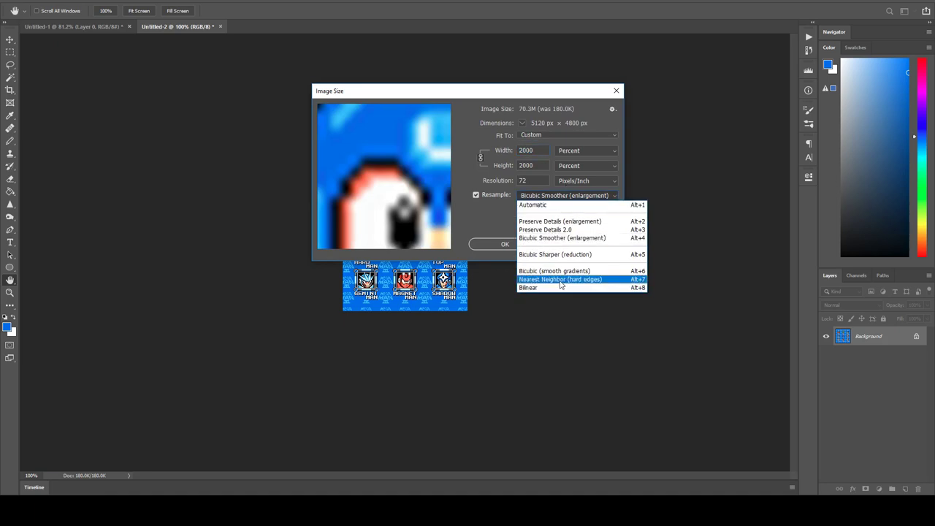
pyautogui.click(550, 280)
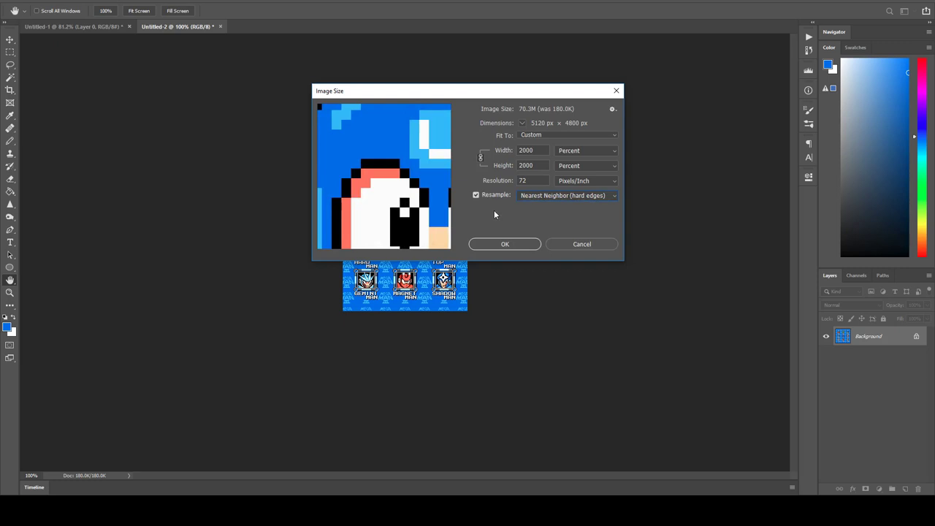
pyautogui.moveTo(374, 164); pyautogui.dragTo(418, 213)
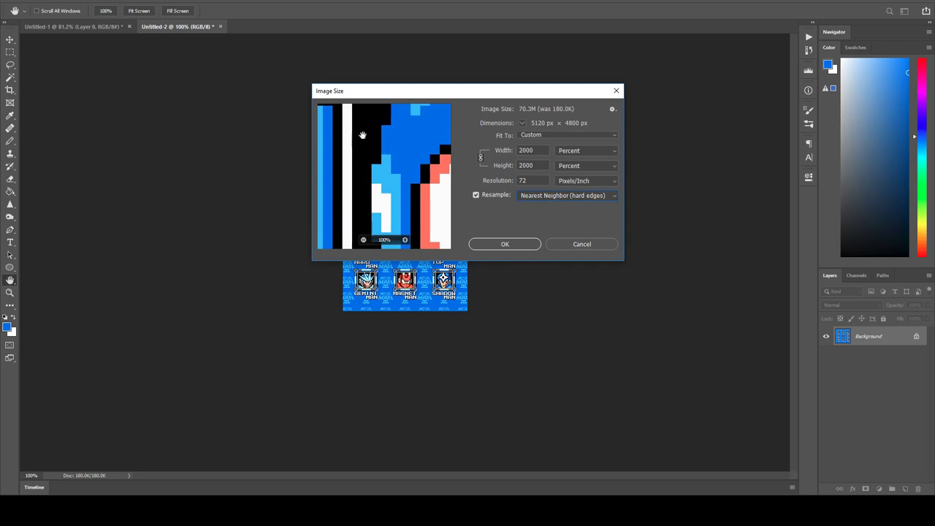
pyautogui.click(505, 248)
# Step: Examine the enlarged pixels up close, outlining one block at a pink corner ball with a rectangular selection and clearing it, then view the whole image
pyautogui.press('b')
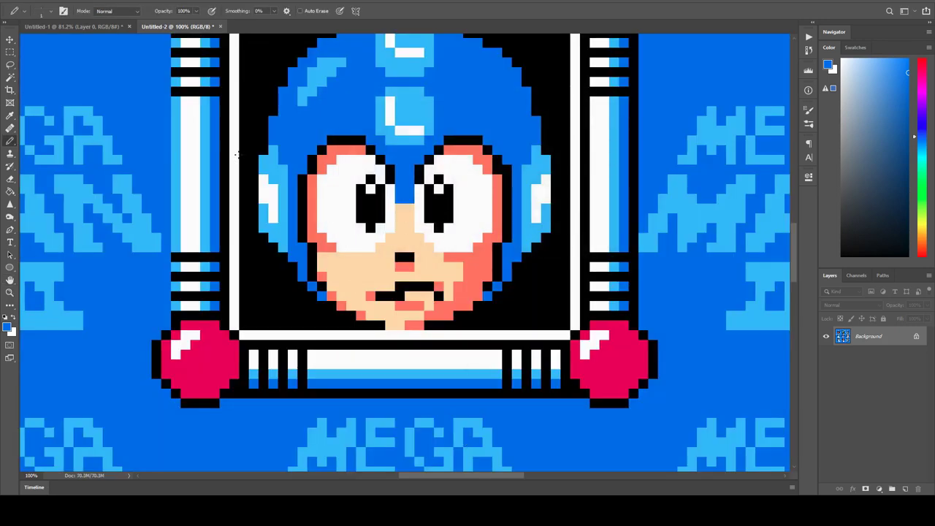
pyautogui.moveTo(276, 193); pyautogui.dragTo(397, 407)
pyautogui.moveTo(305, 193); pyautogui.dragTo(406, 177)
pyautogui.moveTo(335, 179); pyautogui.dragTo(479, 296)
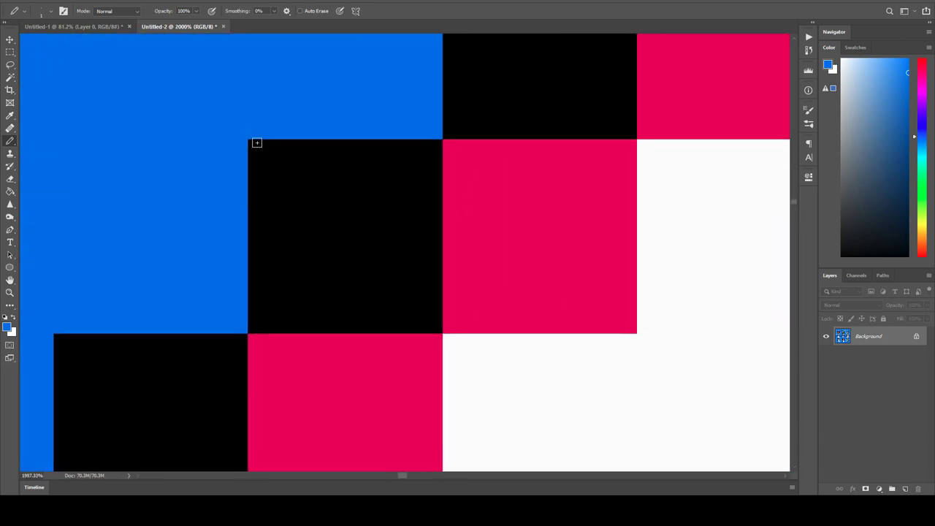
pyautogui.click(10, 52)
pyautogui.moveTo(252, 142); pyautogui.dragTo(480, 327)
pyautogui.hotkey('ctrl', 'd')
pyautogui.hotkey('ctrl', '1')
pyautogui.hotkey('ctrl', '1')
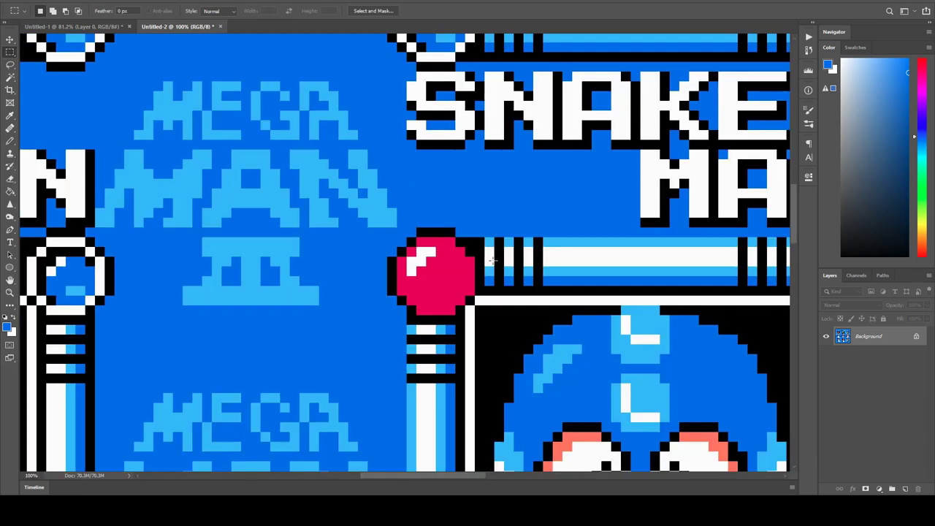
pyautogui.hotkey('ctrl', '-')
pyautogui.hotkey('ctrl', '-')
pyautogui.hotkey('ctrl', '-')
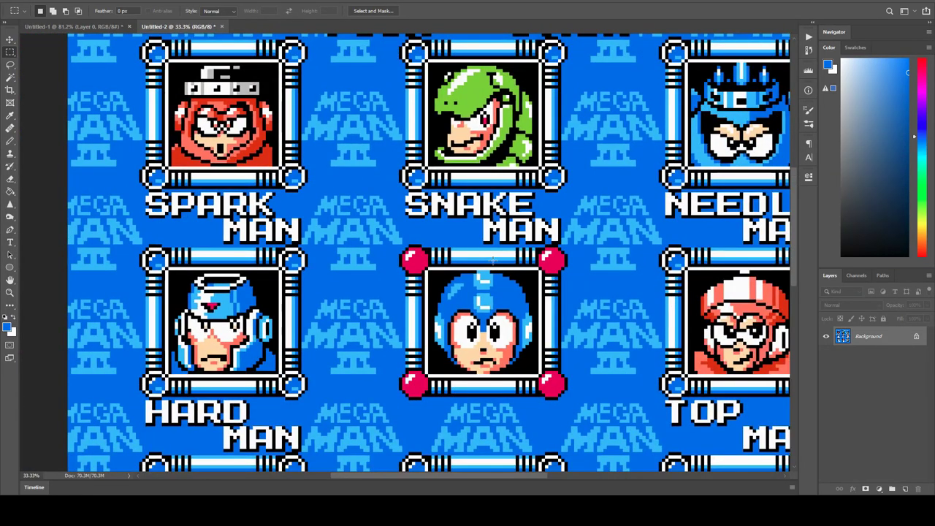
pyautogui.moveTo(523, 263); pyautogui.dragTo(387, 218)
pyautogui.scroll(-5, 388, 218)
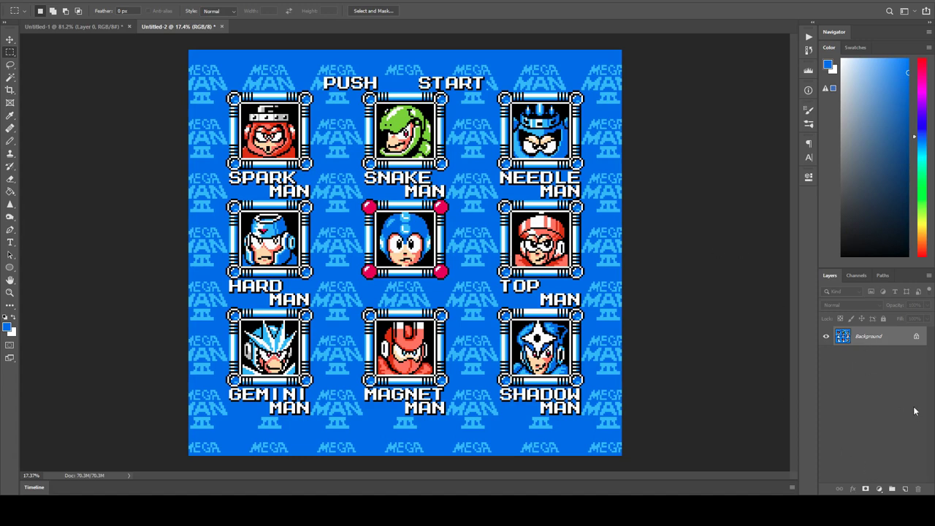
# Step: Duplicate the Background layer and convert the copy to a Smart Object
pyautogui.hotkey('ctrl', 'j')
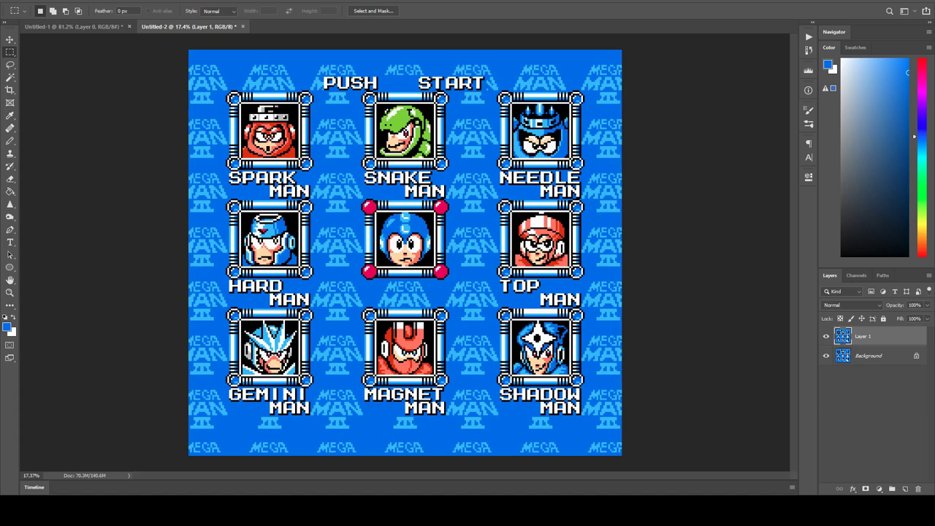
pyautogui.click(62, 0)
pyautogui.click(86, 0)
pyautogui.click(85, 0)
pyautogui.moveTo(155, 183)
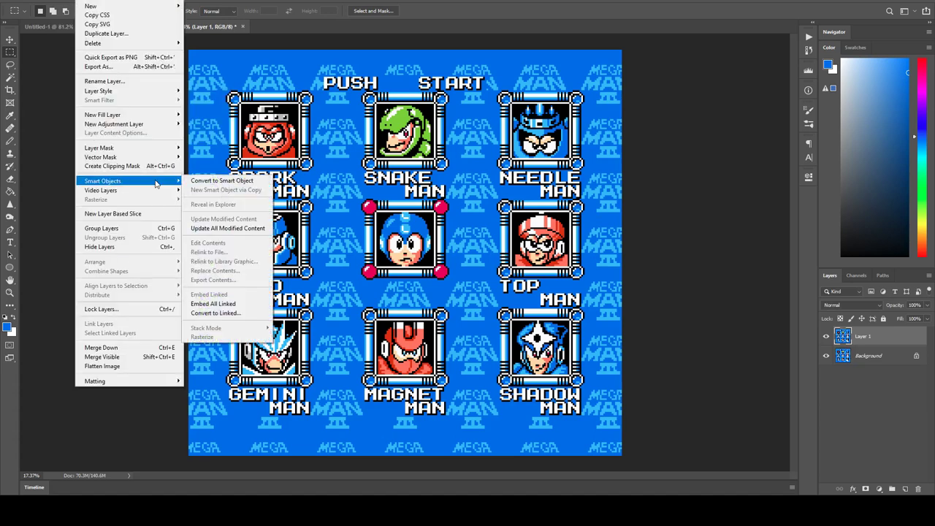
pyautogui.click(258, 182)
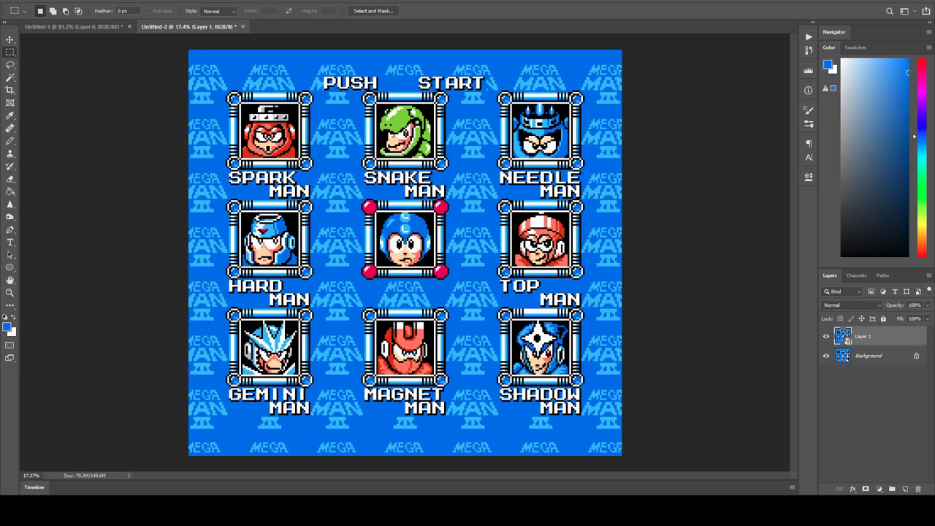
# Step: Apply a Gaussian Blur with an 8-pixel radius to Layer 1 as a smart filter
pyautogui.click(148, 0)
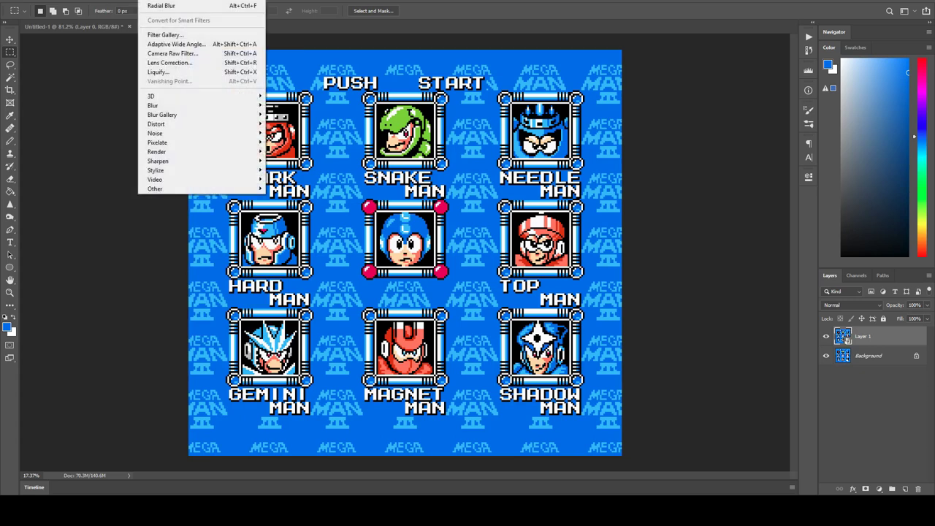
pyautogui.moveTo(269, 114)
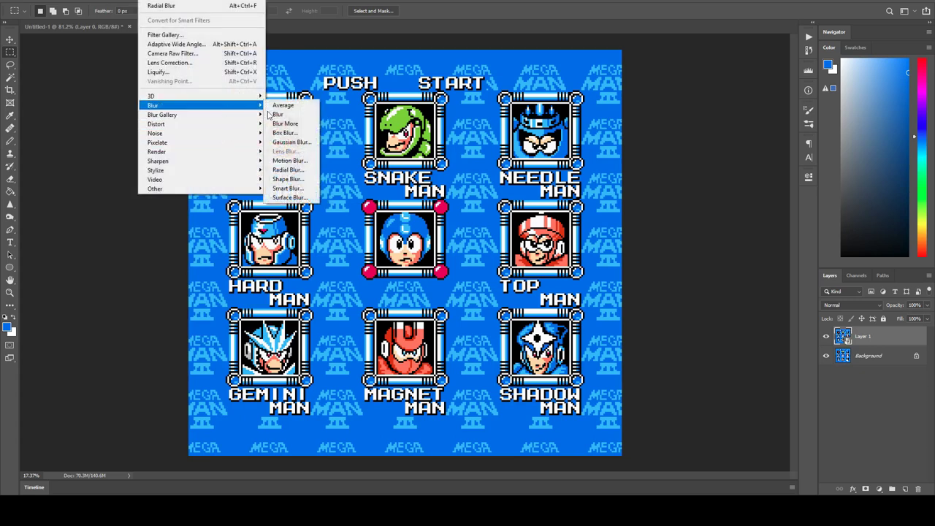
pyautogui.click(290, 143)
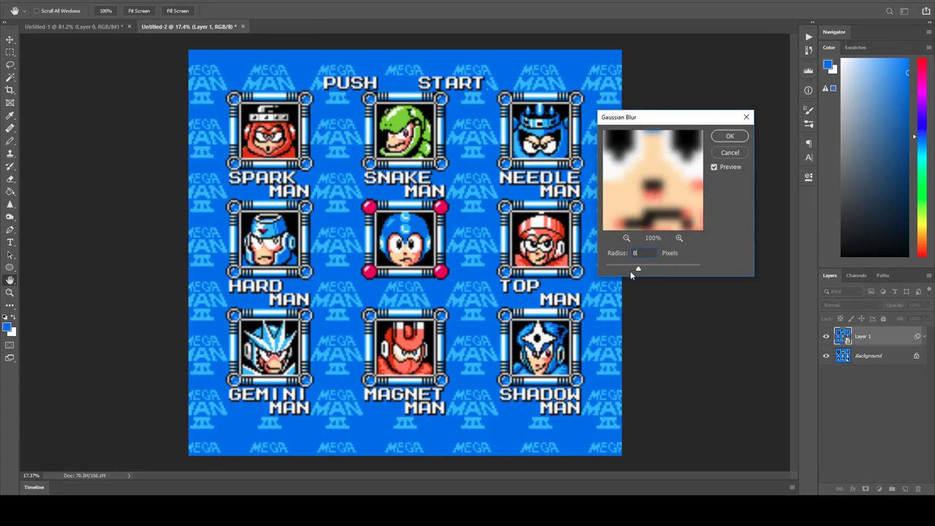
pyautogui.click(726, 137)
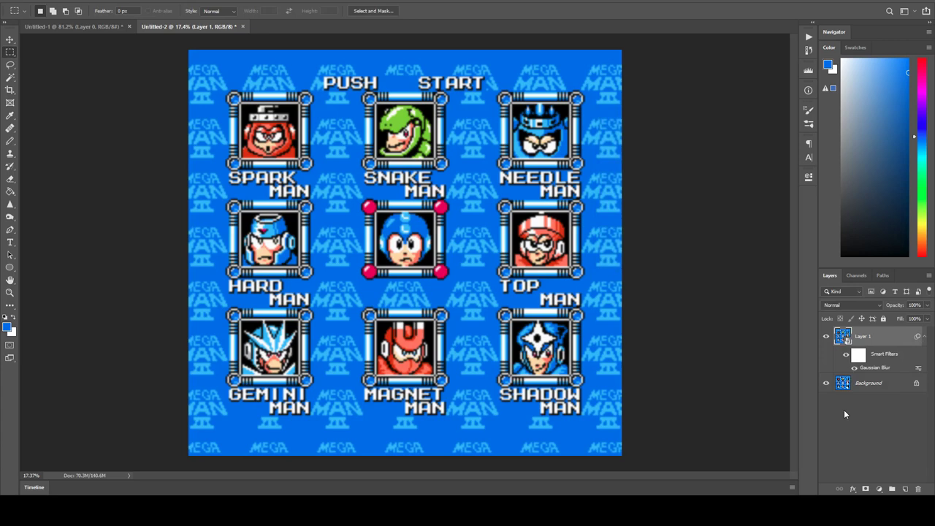
# Step: Add a pattern fill layer above Layer 1 using the black-and-white staggered bar pattern at 100 percent scale
pyautogui.click(879, 489)
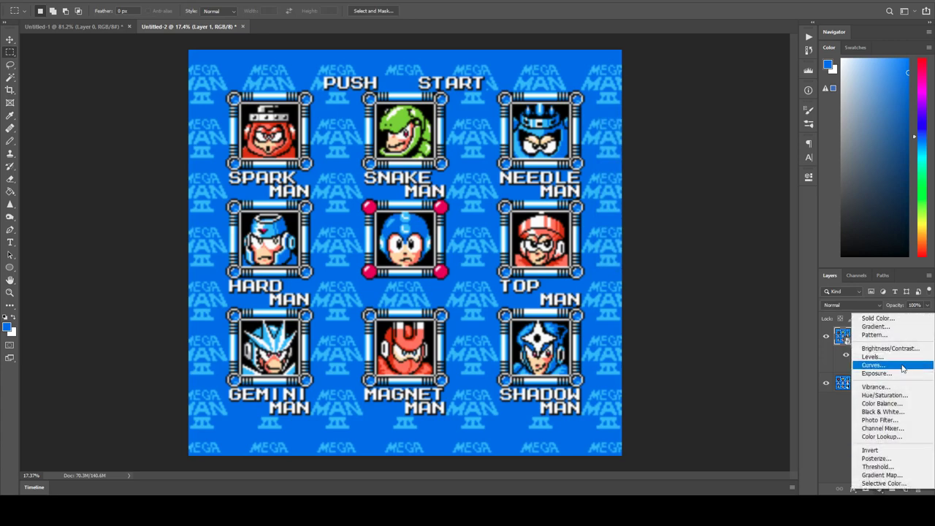
pyautogui.click(883, 334)
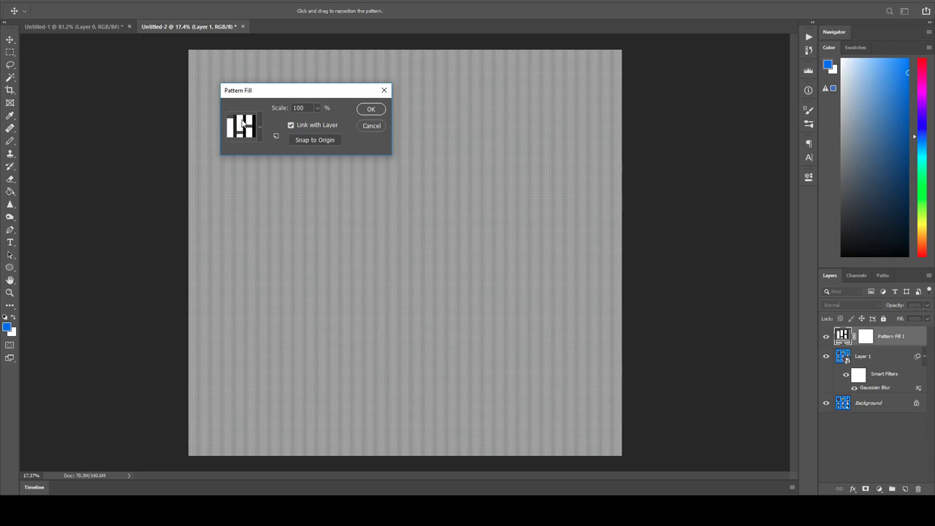
pyautogui.click(371, 109)
pyautogui.moveTo(271, 177); pyautogui.dragTo(430, 109)
pyautogui.moveTo(281, 205); pyautogui.dragTo(283, 208)
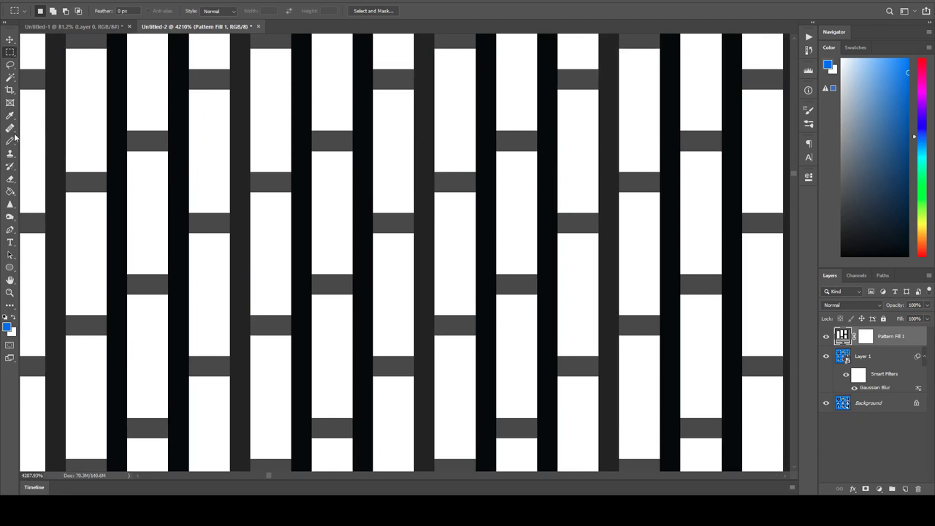
# Step: Examine the pattern's cells at several magnifications with pencil marks on a temporary blank layer, undo the marks and delete that layer
pyautogui.press('b')
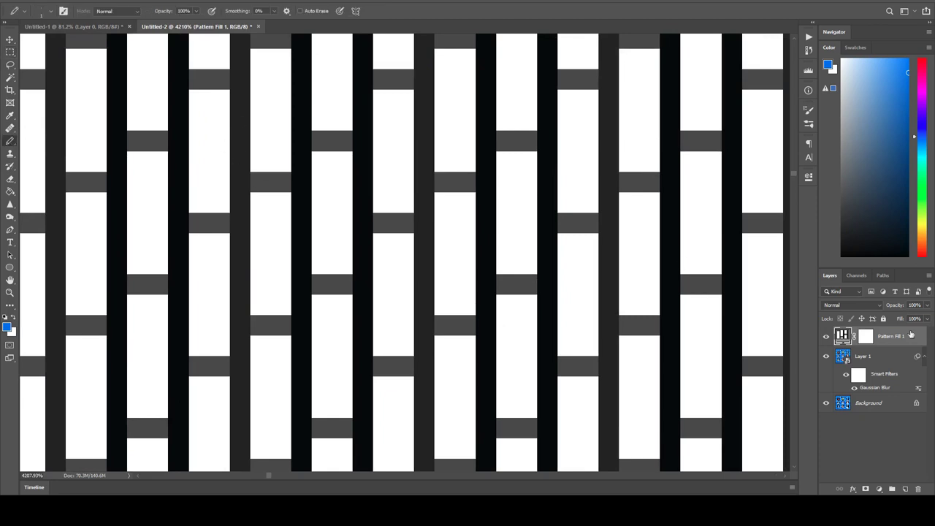
pyautogui.hotkey('ctrl', 'shift', 'alt', 'n')
pyautogui.moveTo(261, 162)
pyautogui.mouseDown()
pyautogui.moveTo(310, 165)
pyautogui.moveTo(301, 223)
pyautogui.mouseUp()
pyautogui.moveTo(268, 189)
pyautogui.mouseDown()
pyautogui.moveTo(267, 241)
pyautogui.moveTo(301, 244)
pyautogui.mouseUp()
pyautogui.hotkey('ctrl', 'z')
pyautogui.hotkey('ctrl', 'z')
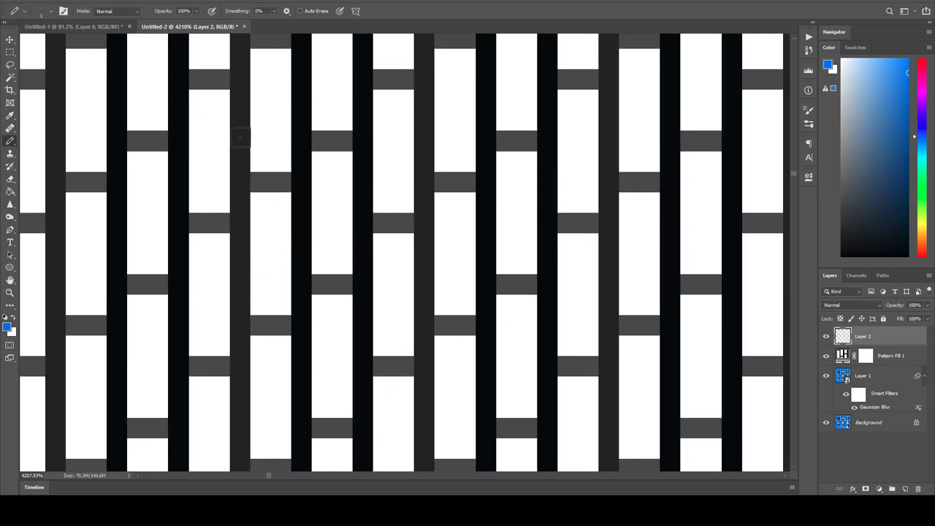
pyautogui.moveTo(355, 154); pyautogui.dragTo(315, 259)
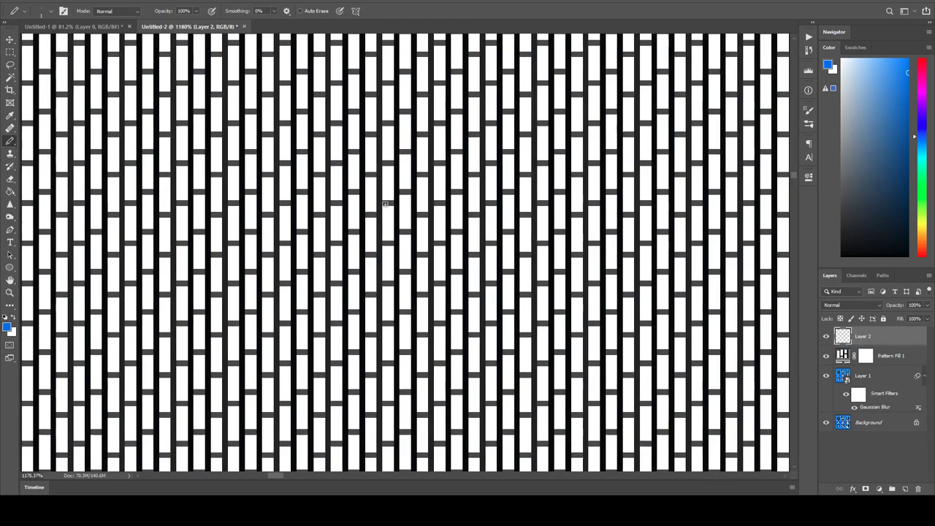
pyautogui.scroll(-8, 385, 208)
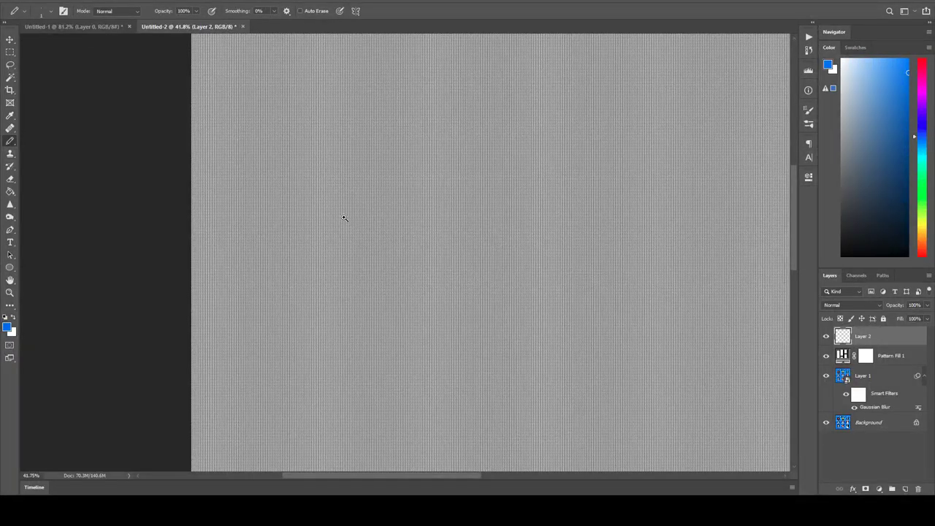
pyautogui.moveTo(344, 218); pyautogui.dragTo(537, 165)
pyautogui.moveTo(370, 156); pyautogui.dragTo(370, 437)
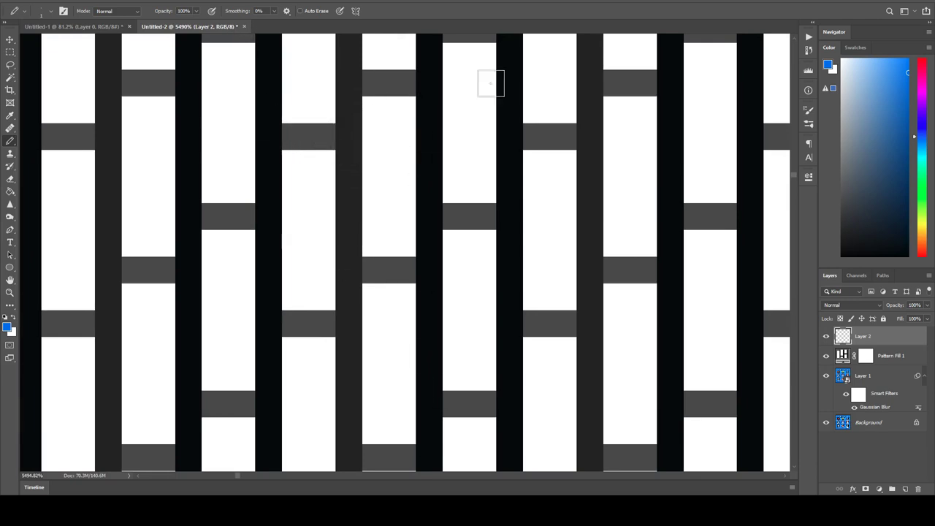
pyautogui.scroll(-10, 415, 196)
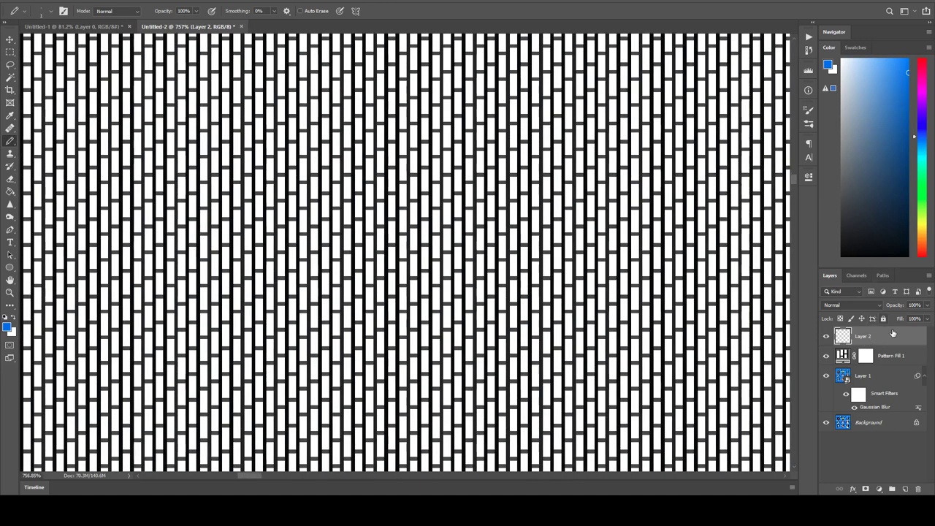
pyautogui.press('Delete')
# Step: Set the pattern fill layer's blend mode to Multiply
pyautogui.scroll(-8, 693, 333)
pyautogui.moveTo(693, 333); pyautogui.dragTo(388, 298)
pyautogui.click(841, 305)
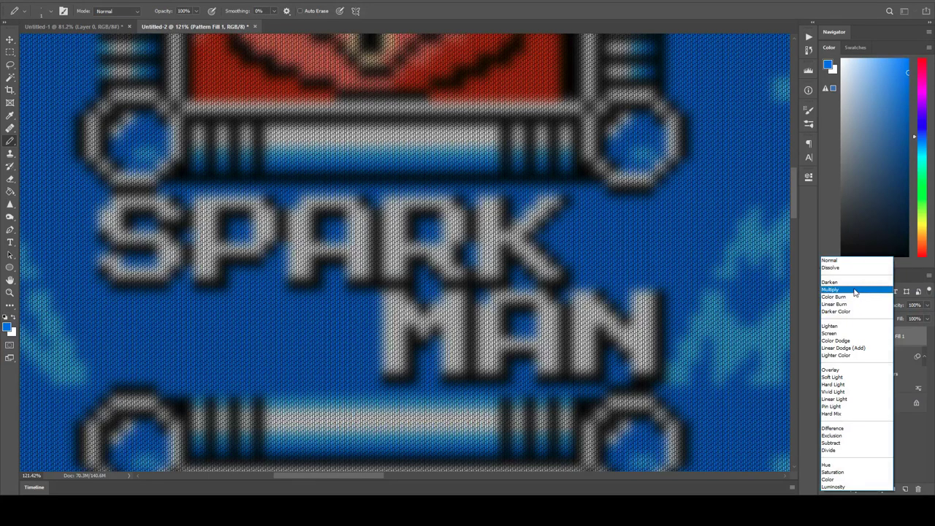
pyautogui.click(854, 290)
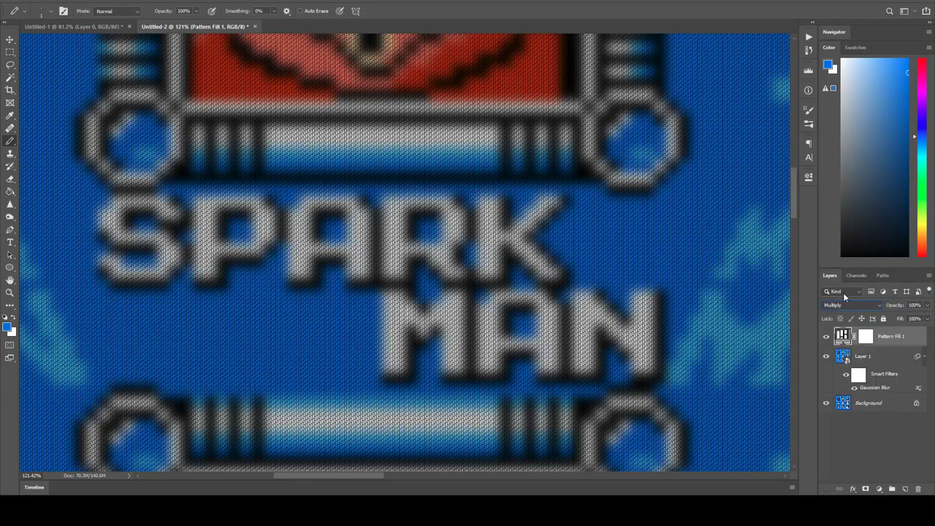
# Step: Hide Layer 1's smart filters and inspect the unblurred pixels under the pattern at a frame's corner ring
pyautogui.moveTo(226, 453); pyautogui.dragTo(365, 298)
pyautogui.moveTo(295, 185); pyautogui.dragTo(355, 223)
pyautogui.click(846, 374)
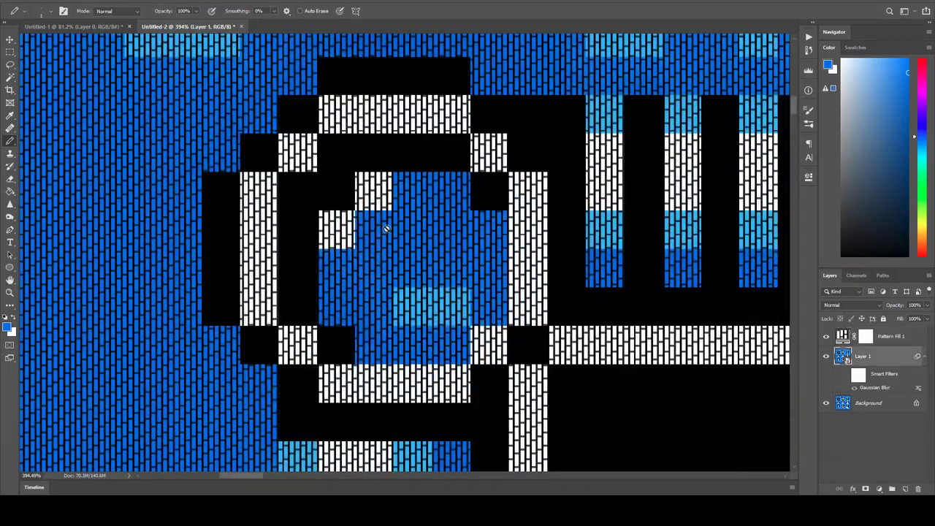
pyautogui.scroll(2, 383, 278)
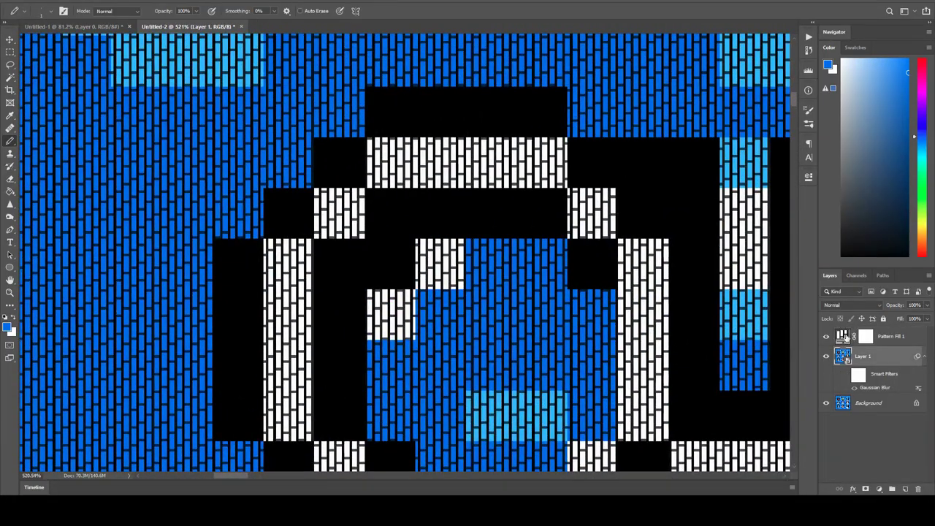
# Step: Raise the pattern fill's scale through 190, 226 and 300 to 335 percent, shifting the pattern to line up with the pixel blocks
pyautogui.doubleClick(844, 338)
pyautogui.moveTo(292, 93); pyautogui.dragTo(528, 156)
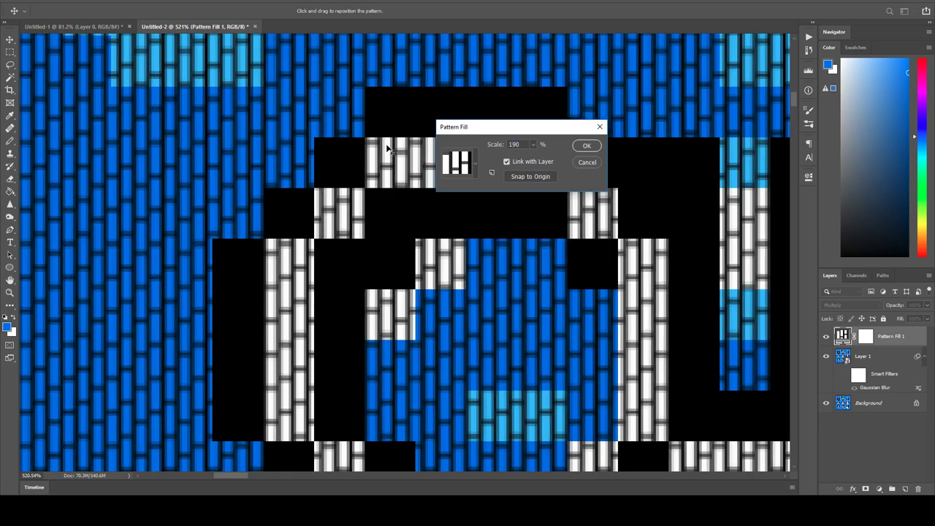
pyautogui.moveTo(495, 146)
pyautogui.mouseDown()
pyautogui.moveTo(514, 147)
pyautogui.moveTo(495, 154)
pyautogui.mouseUp()
pyautogui.moveTo(314, 242); pyautogui.dragTo(349, 224)
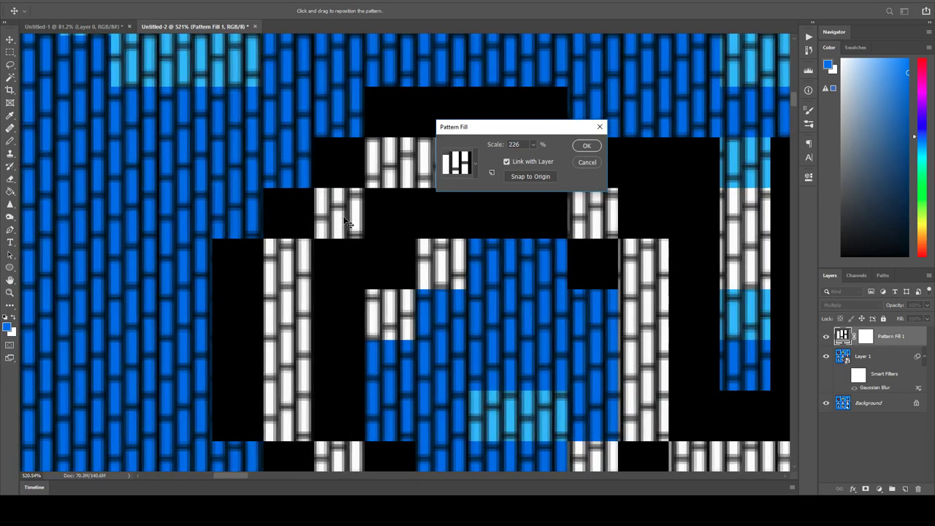
pyautogui.moveTo(496, 147); pyautogui.dragTo(516, 148)
pyautogui.moveTo(393, 233); pyautogui.dragTo(400, 257)
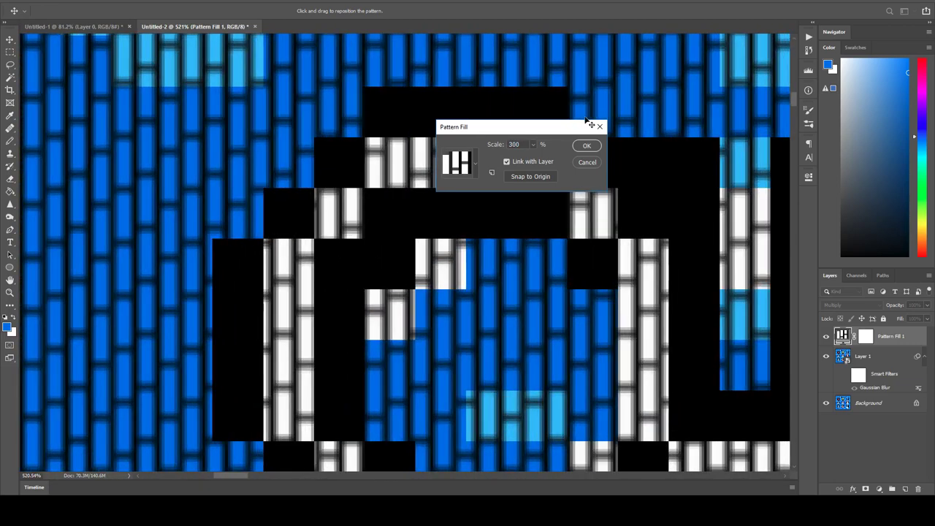
pyautogui.moveTo(494, 146); pyautogui.dragTo(513, 148)
pyautogui.moveTo(377, 235); pyautogui.dragTo(408, 256)
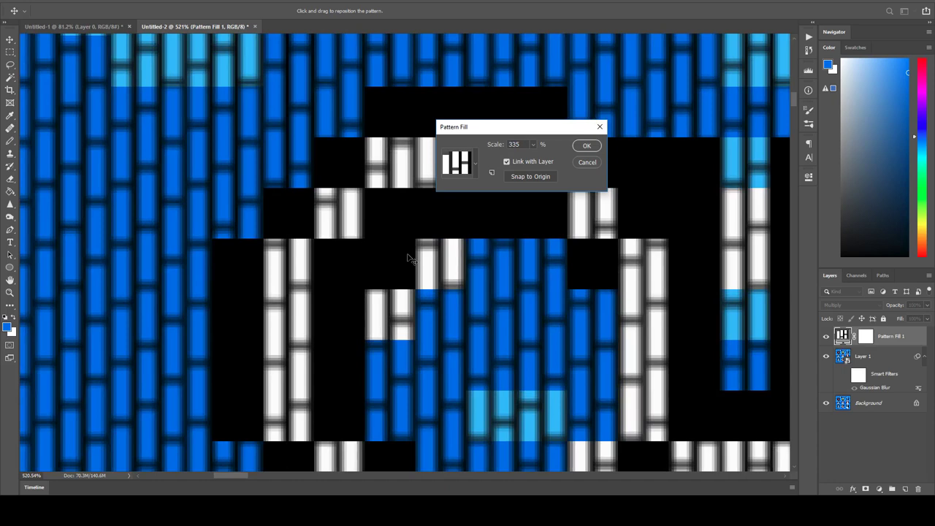
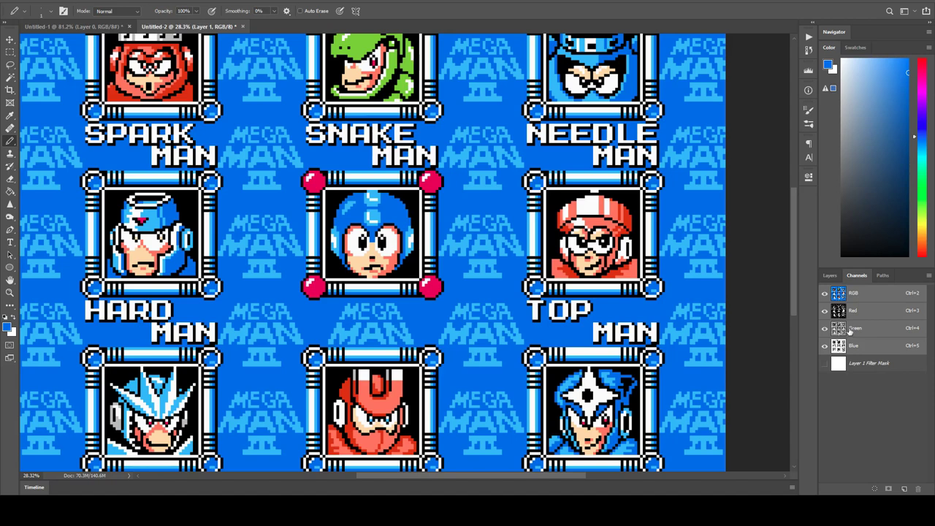
# Step: Check the green channel, load the RGB composite's luminosity as a selection and copy Layer 1's selected bright areas to a new layer
pyautogui.click(854, 333)
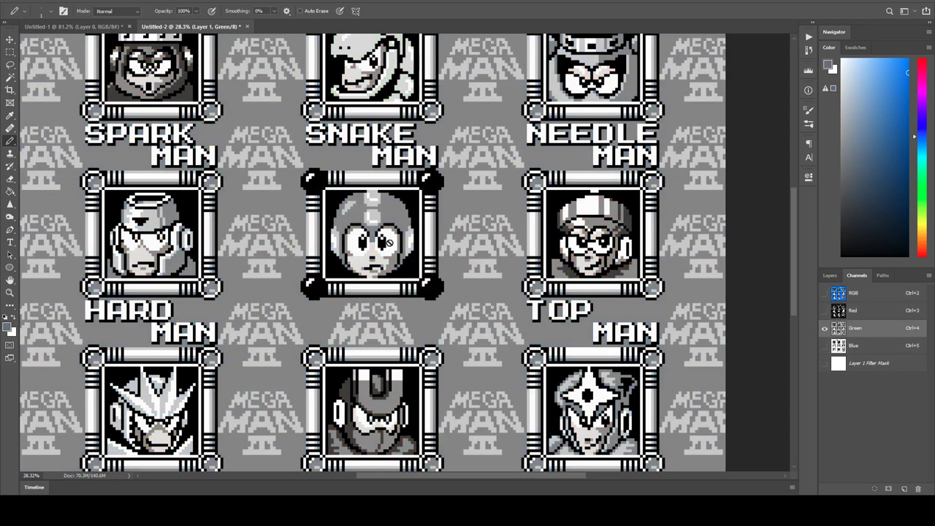
pyautogui.click(838, 293)
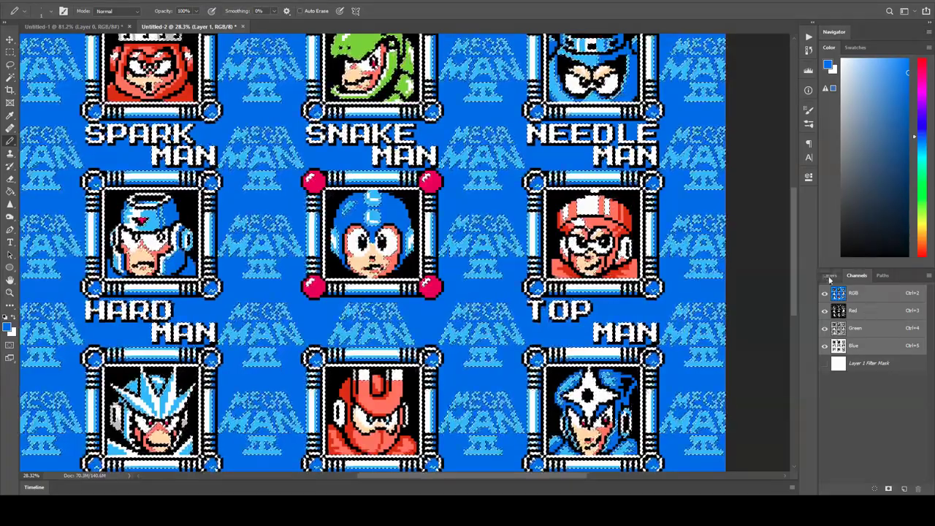
pyautogui.click(829, 276)
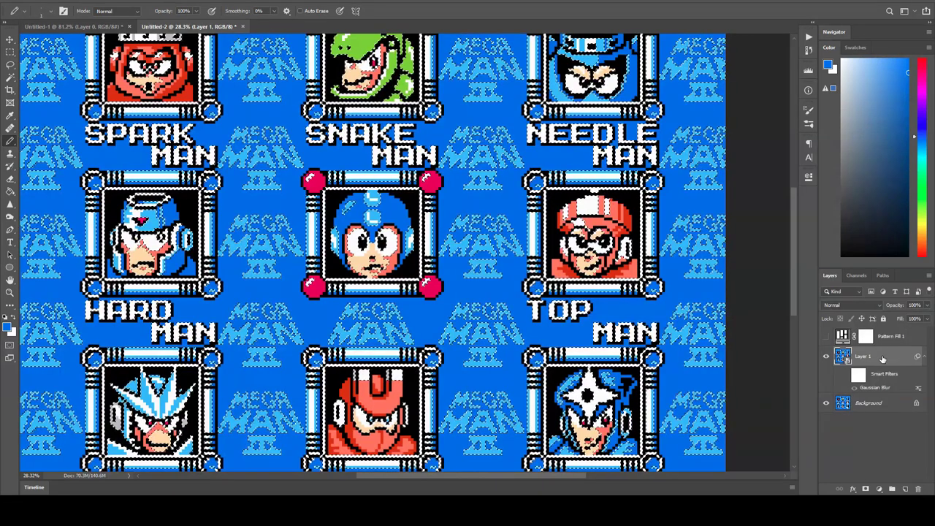
pyautogui.hotkey('ctrl', 'shift', 'alt', 'n')
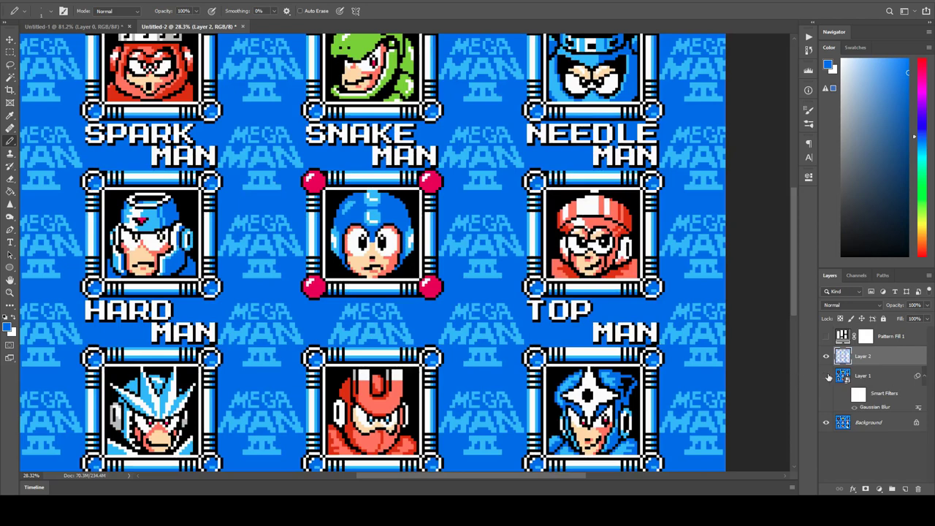
# Step: Add a black Solid Color fill layer between Layer 1 and the copied highlights layer
pyautogui.click(886, 379)
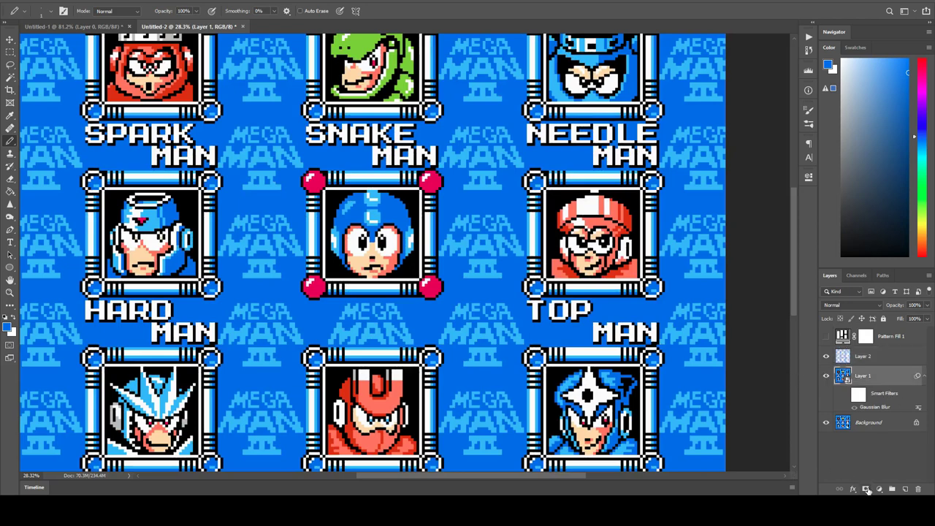
pyautogui.click(879, 489)
pyautogui.click(884, 324)
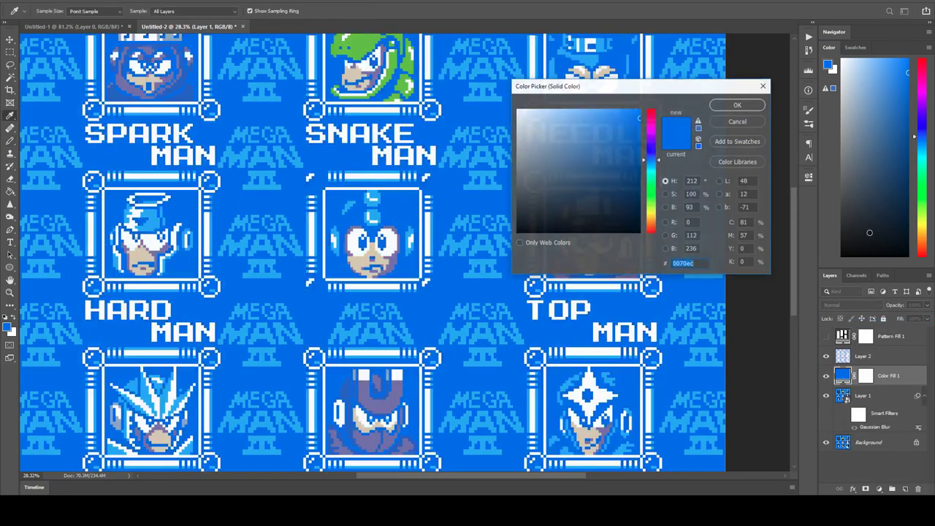
pyautogui.click(737, 106)
pyautogui.moveTo(364, 248); pyautogui.dragTo(305, 259)
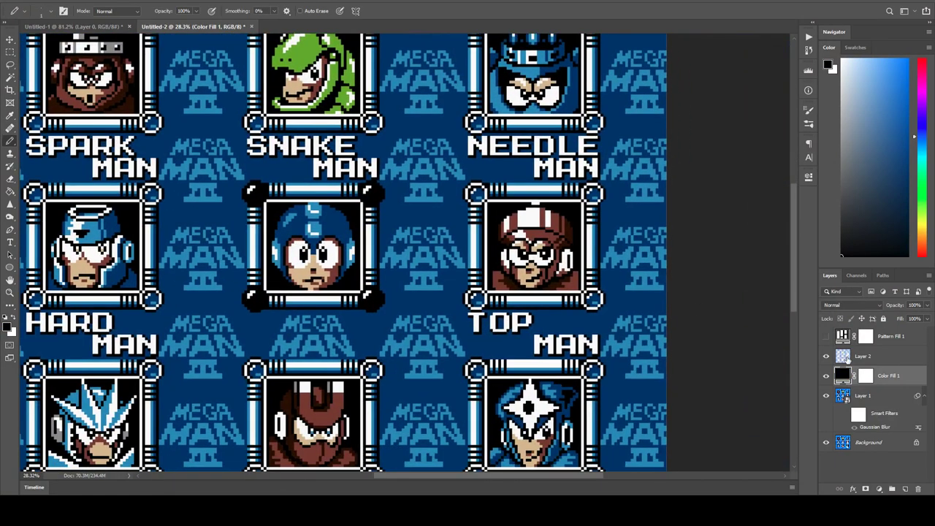
# Step: Examine the highlights layer over the black fill, switched off and on and at several magnifications, and delete the fill layer
pyautogui.click(842, 355)
pyautogui.click(826, 356)
pyautogui.click(826, 357)
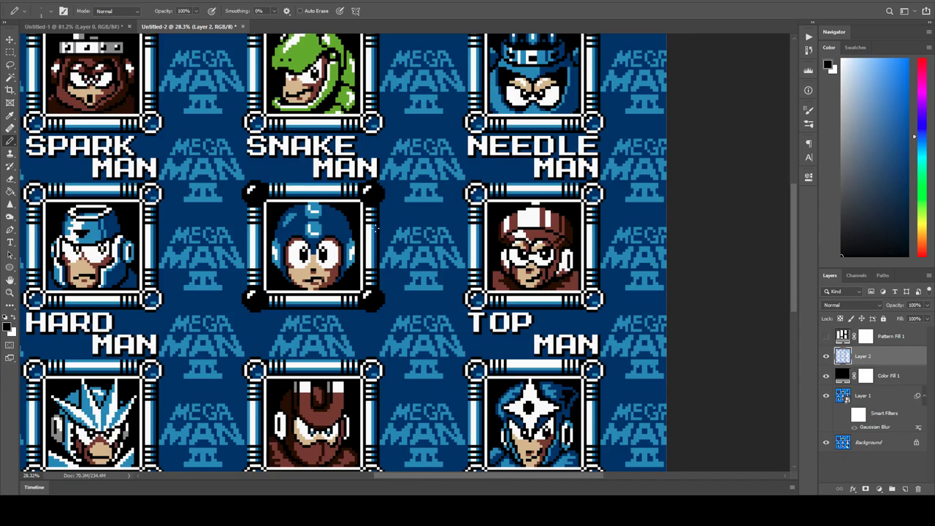
pyautogui.scroll(4, 307, 247)
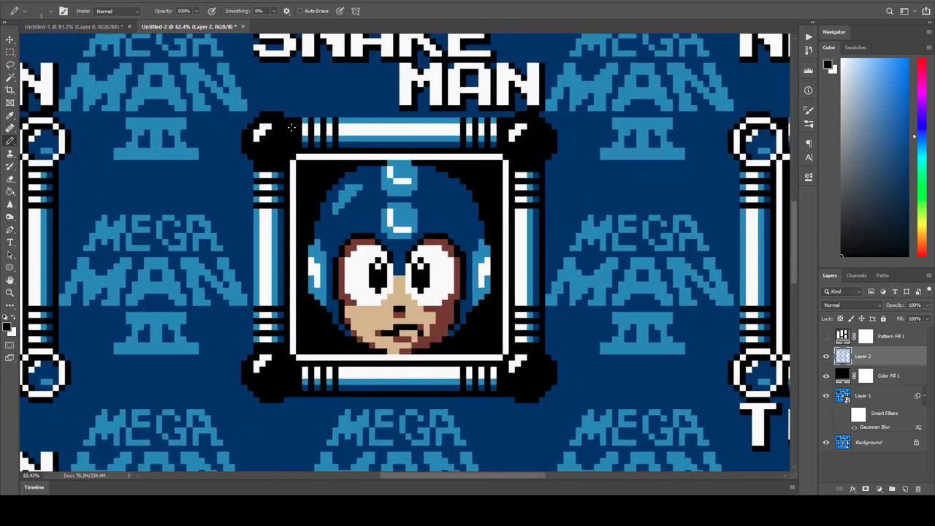
pyautogui.scroll(-2, 284, 130)
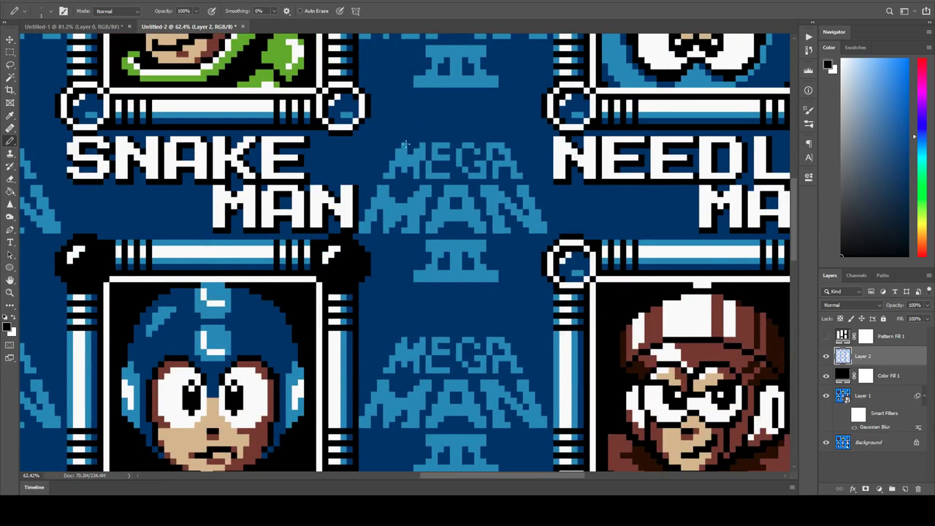
pyautogui.scroll(-3, 315, 200)
pyautogui.scroll(-1, 315, 201)
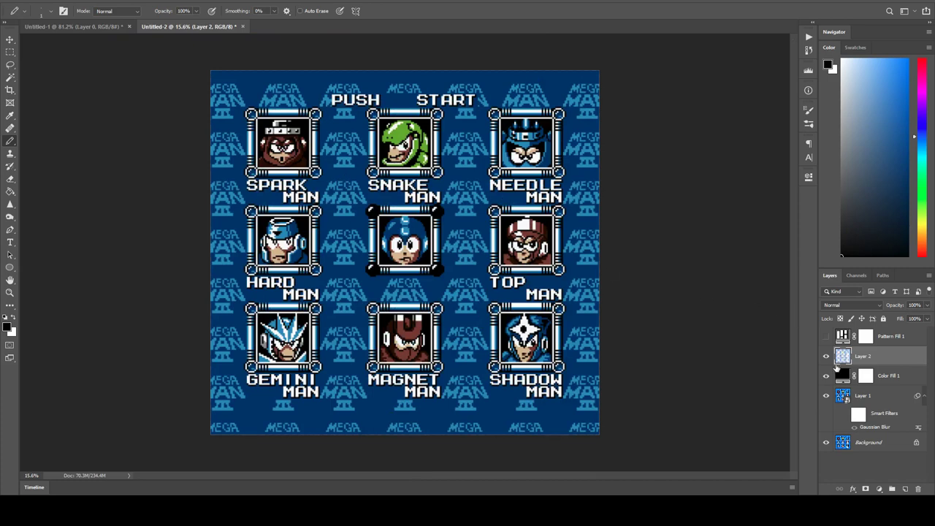
pyautogui.click(913, 381)
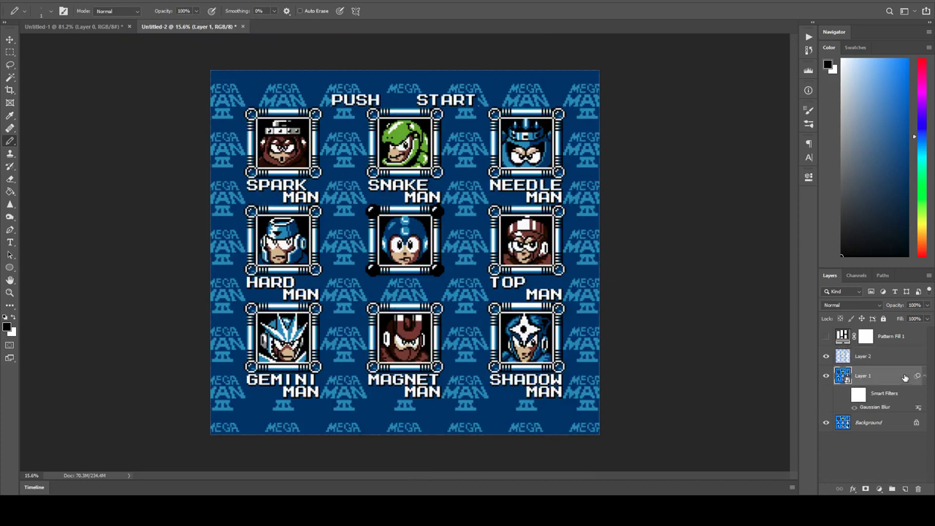
pyautogui.press('Delete')
# Step: Convert Layer 2 with the copied highlights to a smart object
pyautogui.click(886, 357)
pyautogui.click(103, 1)
pyautogui.moveTo(85, 1)
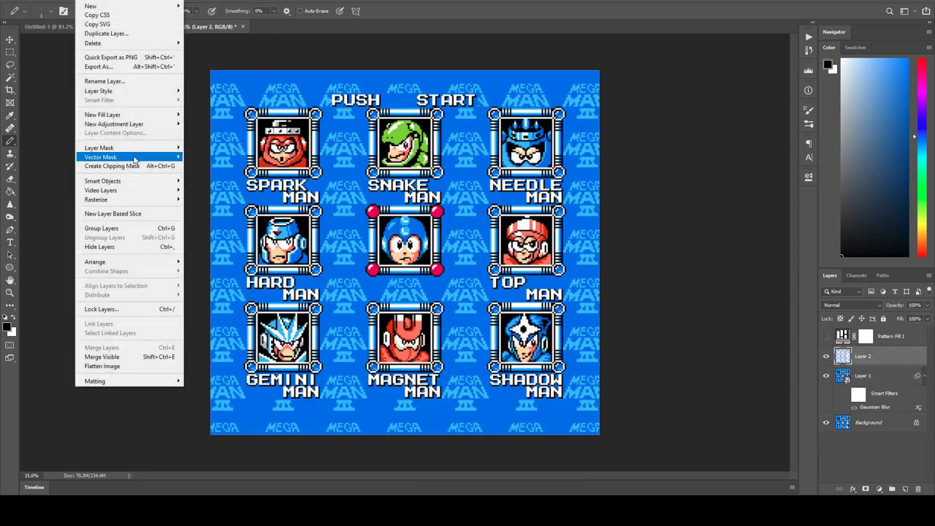
pyautogui.moveTo(165, 183)
pyautogui.click(220, 180)
# Step: Apply a Gaussian Blur with a 4 pixel radius to Layer 2
pyautogui.click(150, 0)
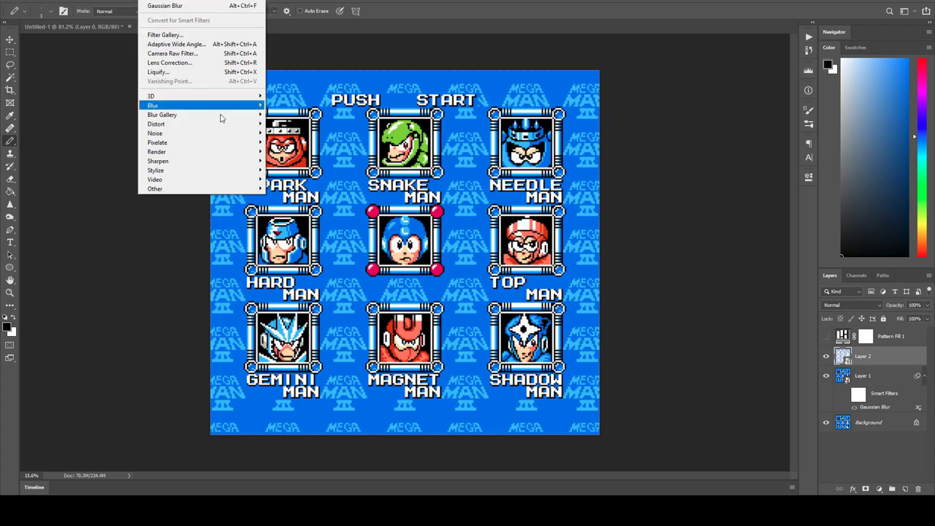
pyautogui.moveTo(212, 106)
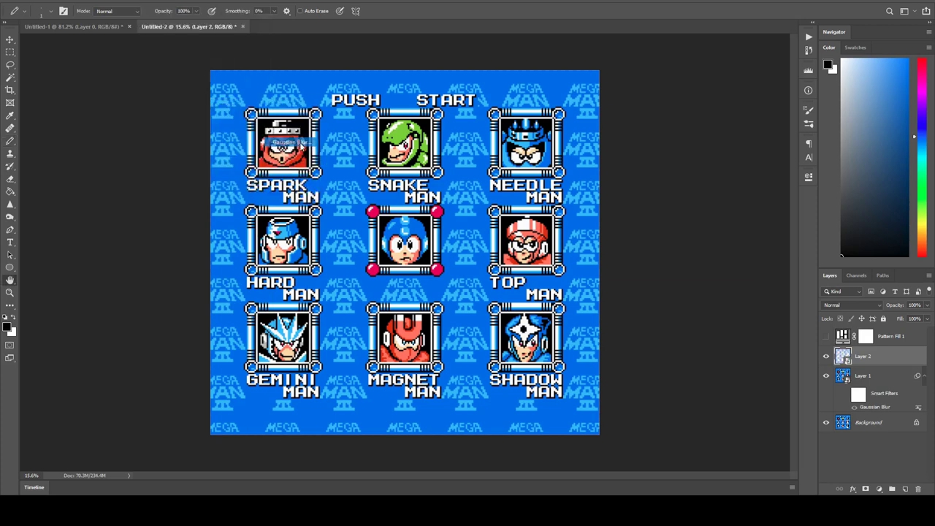
pyautogui.click(291, 142)
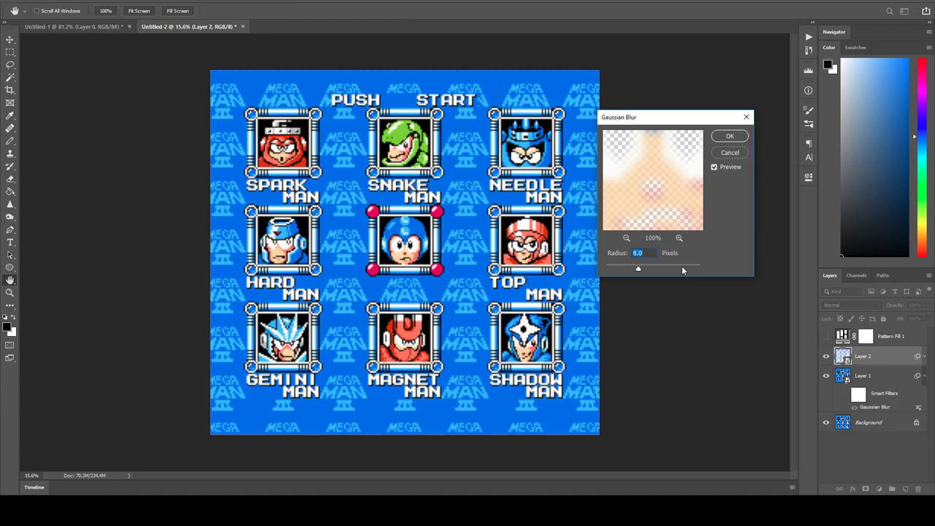
pyautogui.write('4')
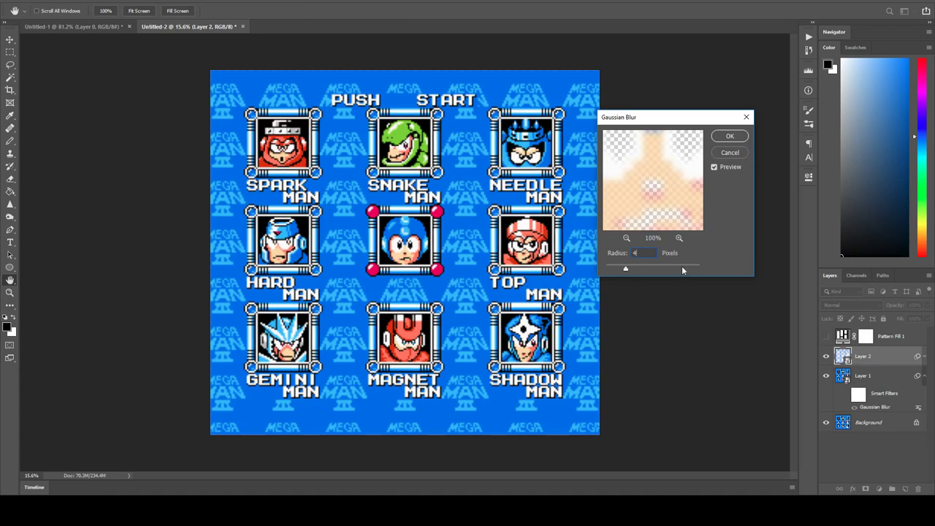
pyautogui.click(731, 137)
# Step: Turn Layer 1's smart filters back on and show the pattern fill layer
pyautogui.scroll(5, 374, 220)
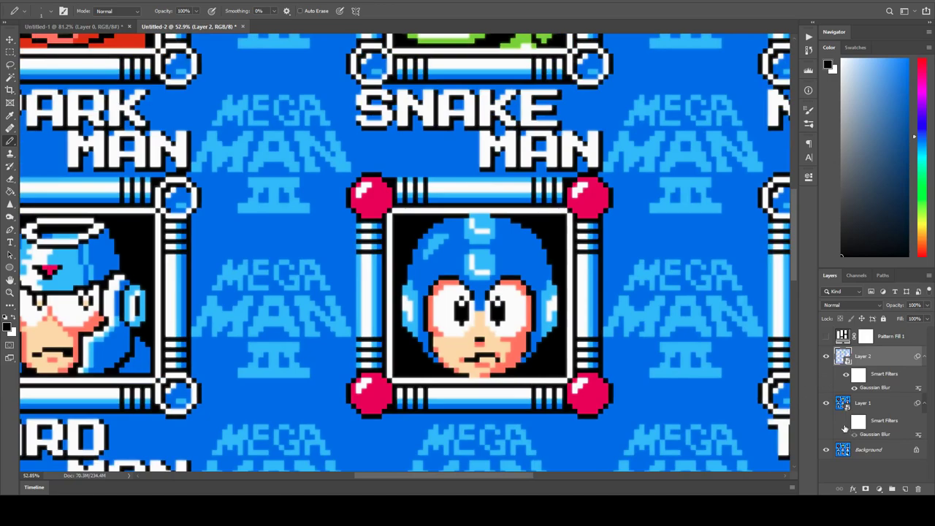
pyautogui.click(846, 422)
pyautogui.click(826, 337)
# Step: Examine the blurred artwork under the phosphor pattern, from the overall stage select screen to close-ups of portraits and frames
pyautogui.moveTo(595, 264); pyautogui.dragTo(582, 286)
pyautogui.scroll(-4, 581, 285)
pyautogui.moveTo(488, 312); pyautogui.dragTo(386, 272)
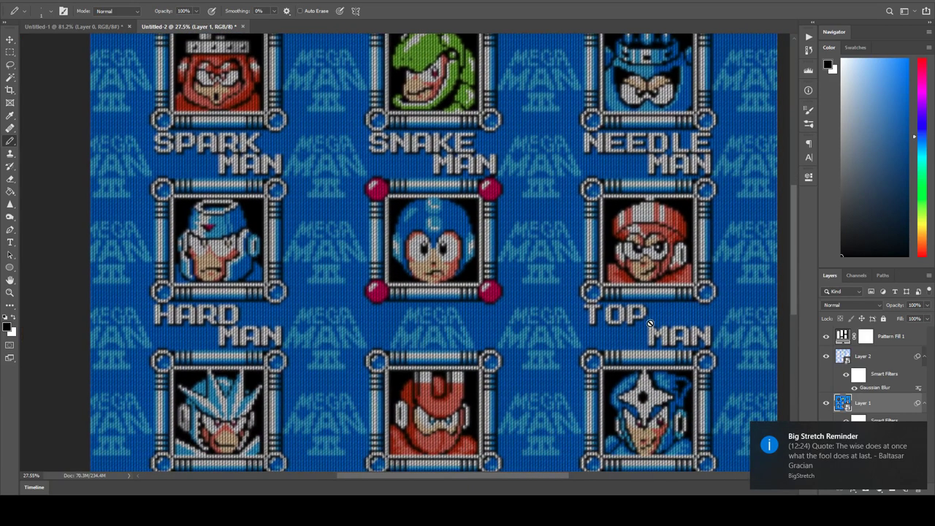
pyautogui.moveTo(499, 267); pyautogui.dragTo(363, 295)
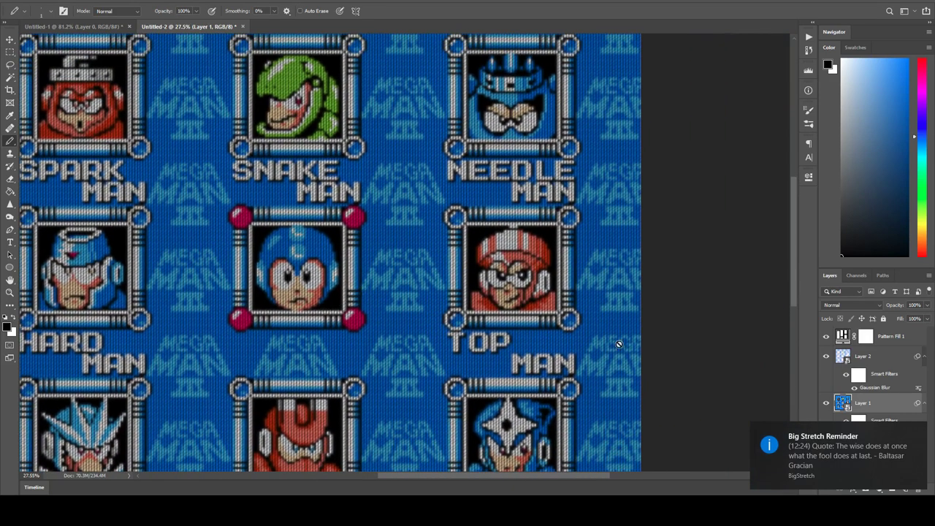
pyautogui.scroll(4, 390, 253)
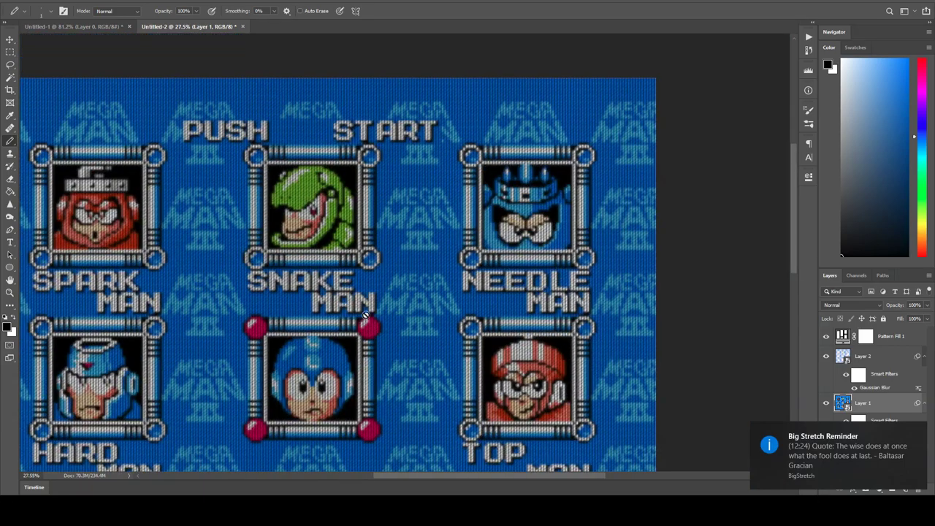
pyautogui.scroll(4, 308, 247)
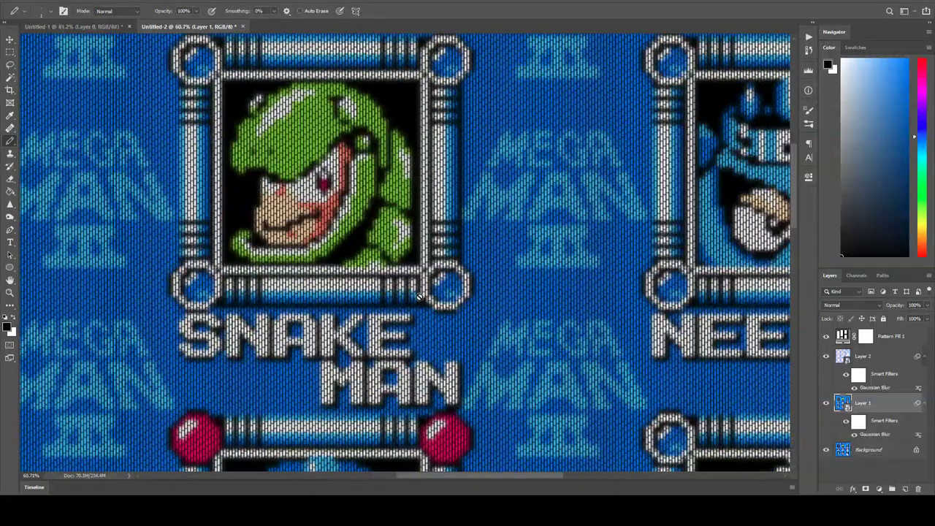
pyautogui.scroll(-4, 350, 325)
pyautogui.moveTo(351, 325); pyautogui.dragTo(346, 183)
pyautogui.scroll(-3, 346, 183)
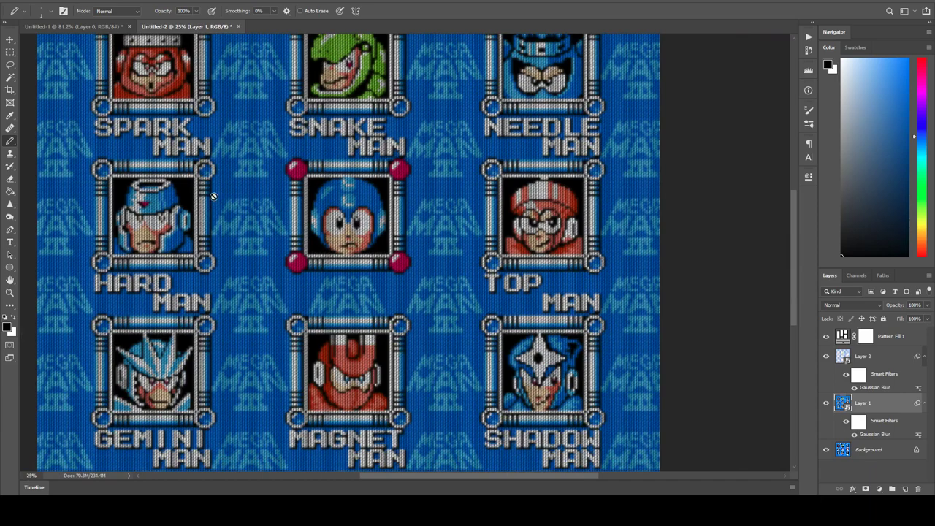
pyautogui.scroll(5, 194, 192)
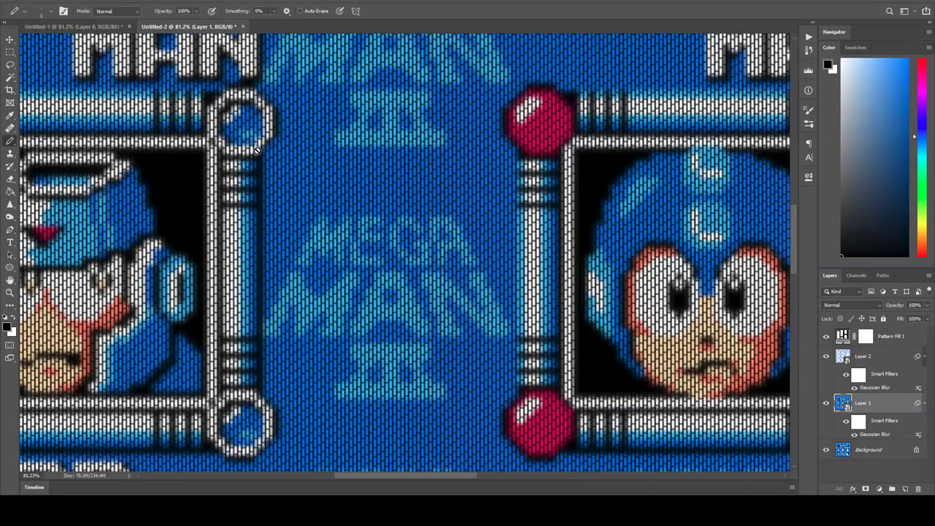
pyautogui.scroll(-6, 256, 143)
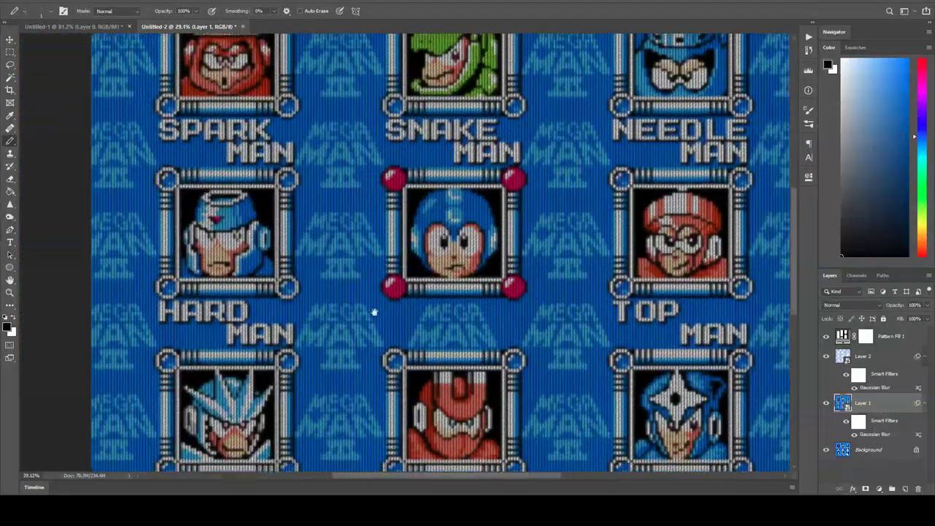
pyautogui.moveTo(374, 312); pyautogui.dragTo(308, 281)
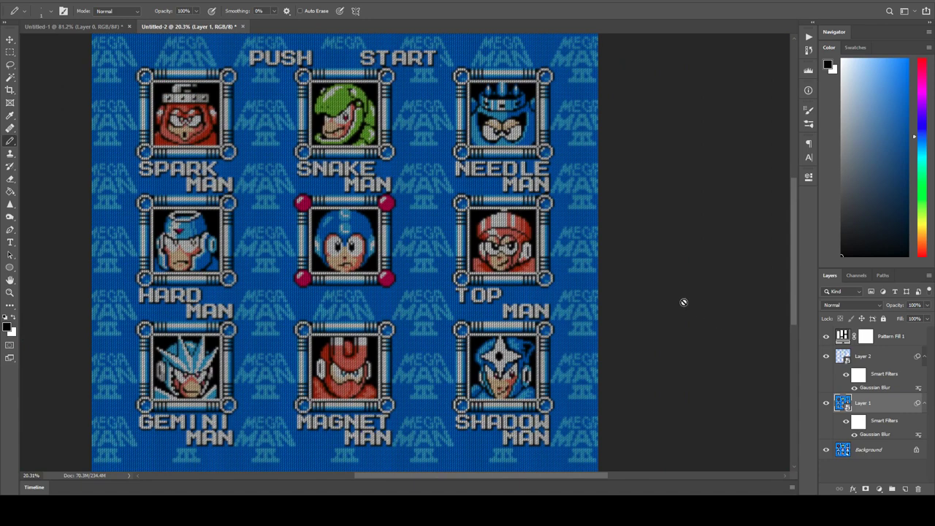
# Step: Set the radius of Layer 2's Gaussian Blur smart filter to 8 pixels
pyautogui.click(885, 355)
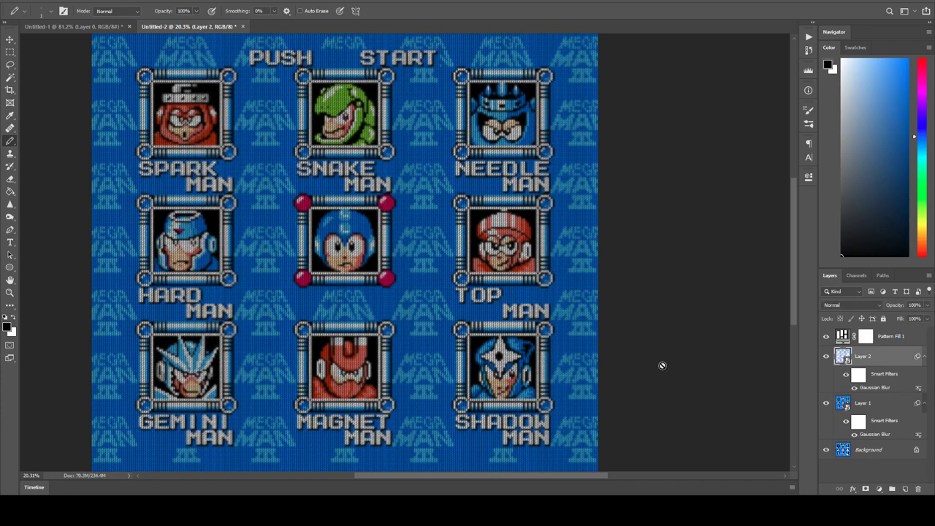
pyautogui.doubleClick(876, 388)
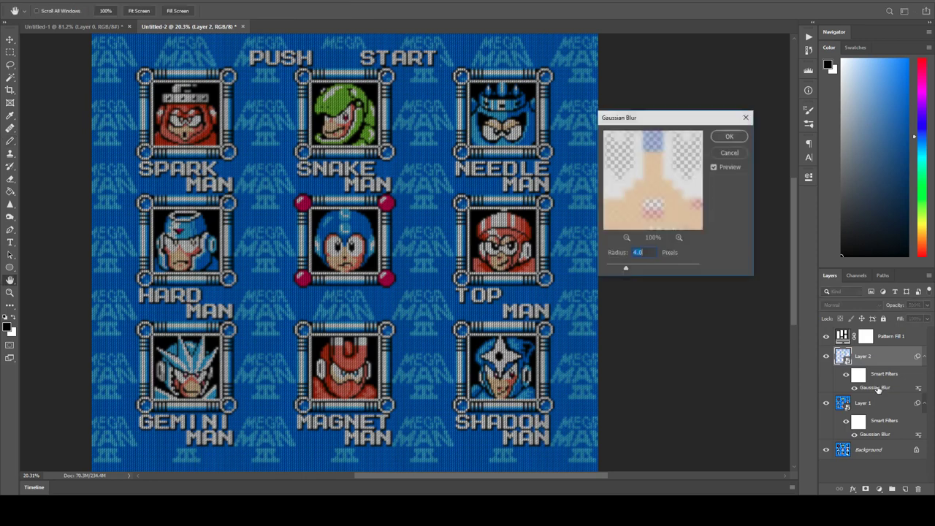
pyautogui.write('8')
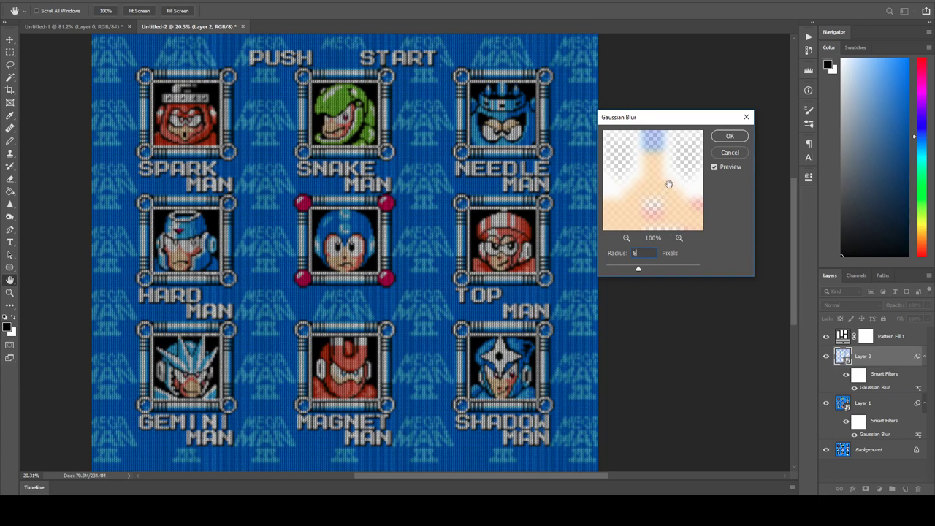
pyautogui.click(728, 135)
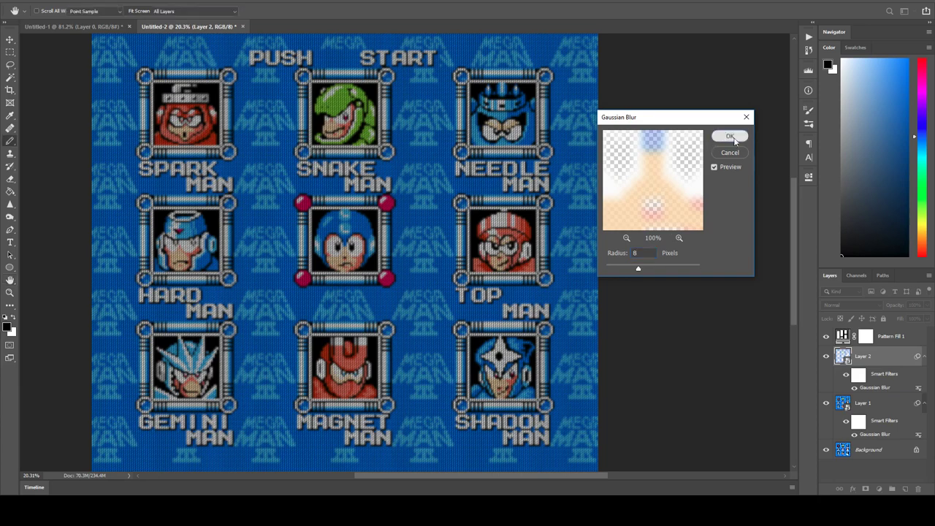
# Step: Set Layer 2's blend mode to Screen and compare the image with the layer hidden and shown
pyautogui.click(857, 306)
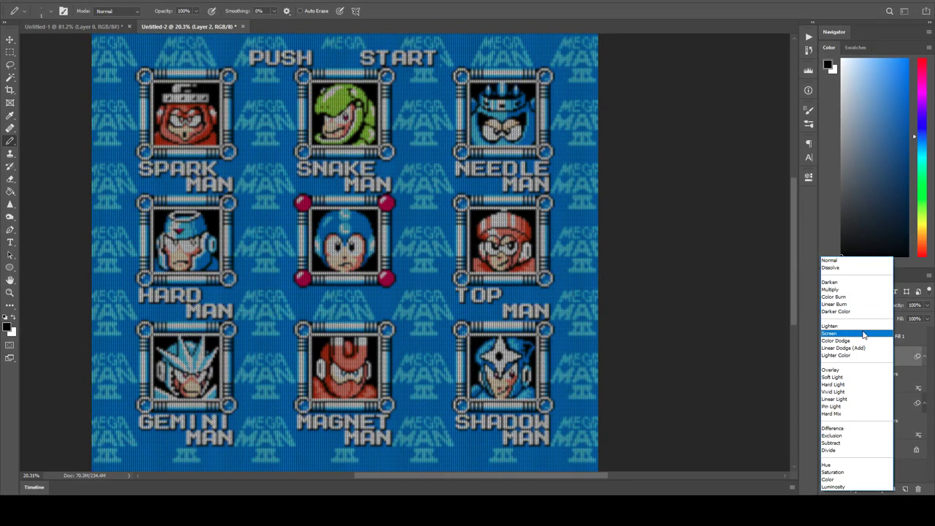
pyautogui.click(863, 334)
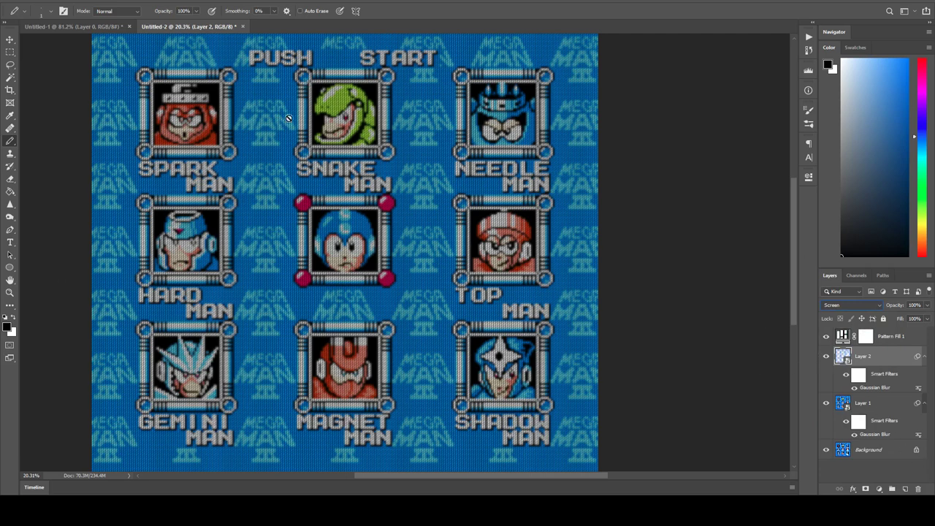
pyautogui.click(826, 355)
pyautogui.click(826, 355)
pyautogui.click(826, 355)
pyautogui.click(826, 355)
# Step: Split Layer 2's This Layer black point in the Blend If settings to 0 / 198
pyautogui.doubleClick(905, 359)
pyautogui.moveTo(694, 61); pyautogui.dragTo(647, 129)
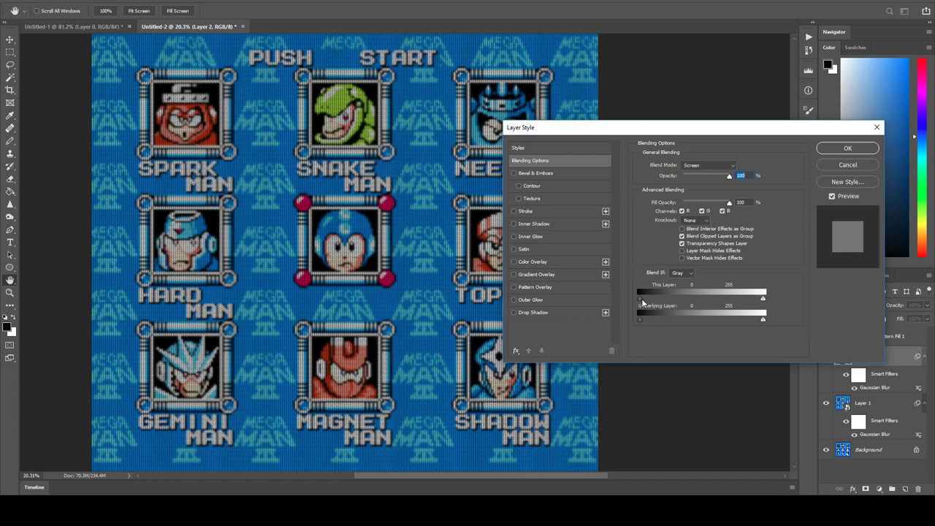
pyautogui.moveTo(714, 299)
pyautogui.mouseDown()
pyautogui.moveTo(638, 293)
pyautogui.moveTo(722, 294)
pyautogui.moveTo(662, 290)
pyautogui.moveTo(694, 286)
pyautogui.moveTo(654, 295)
pyautogui.moveTo(723, 298)
pyautogui.moveTo(692, 297)
pyautogui.moveTo(719, 297)
pyautogui.moveTo(710, 297)
pyautogui.mouseUp()
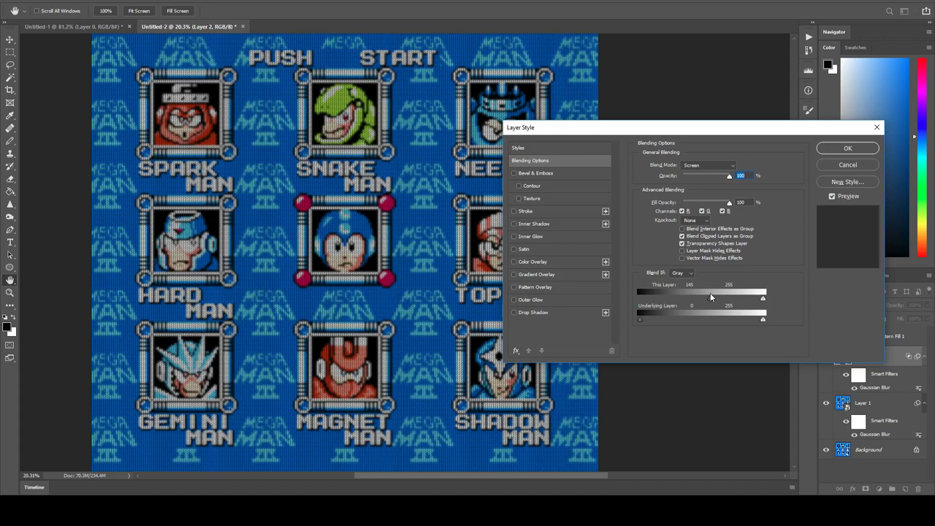
pyautogui.moveTo(708, 300); pyautogui.dragTo(736, 298)
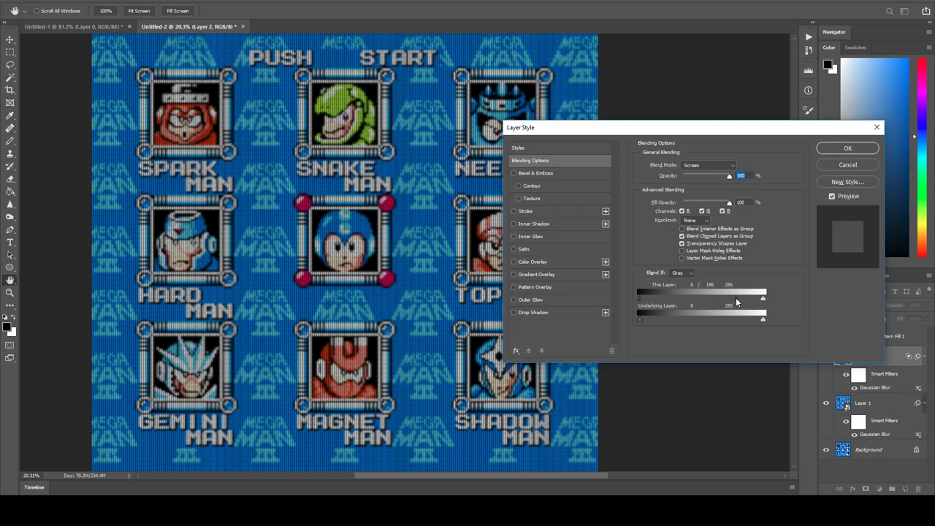
pyautogui.click(839, 149)
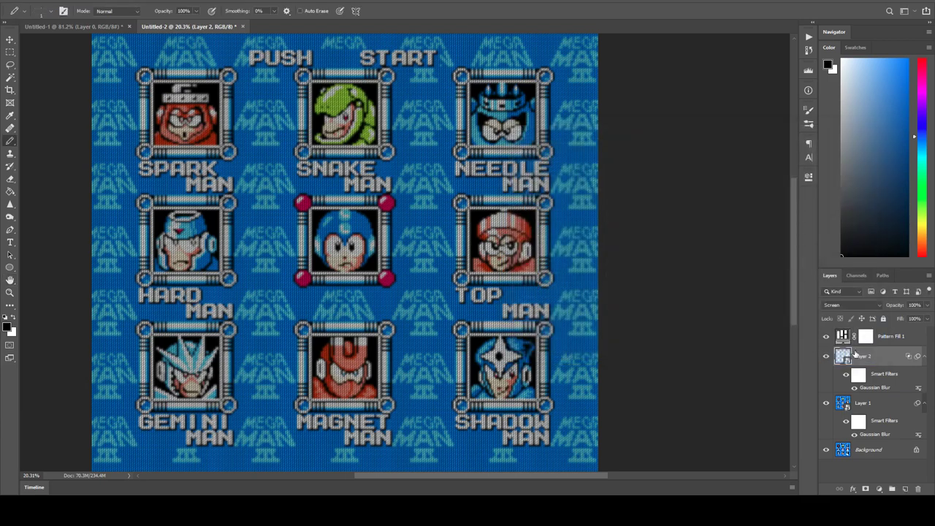
# Step: Compare the image with Layer 2 hidden and shown, and examine the glow on the portraits, frames and names at different magnifications
pyautogui.click(826, 356)
pyautogui.click(826, 357)
pyautogui.click(826, 357)
pyautogui.click(826, 357)
pyautogui.scroll(-3, 336, 277)
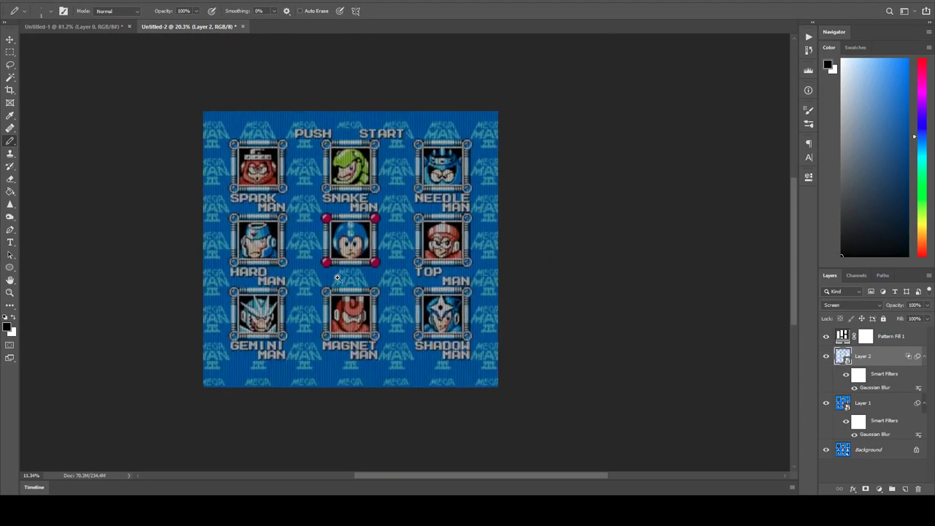
pyautogui.scroll(1, 337, 278)
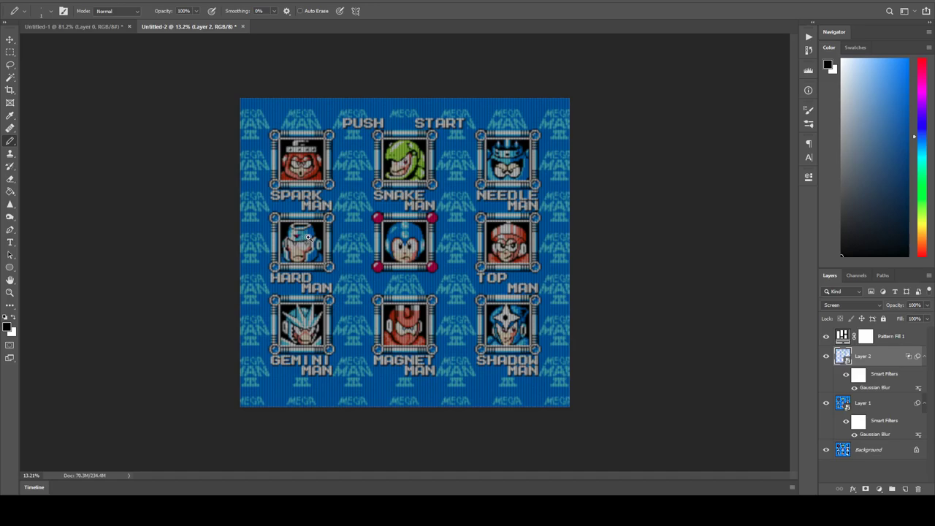
pyautogui.scroll(1, 409, 252)
pyautogui.scroll(10, 388, 230)
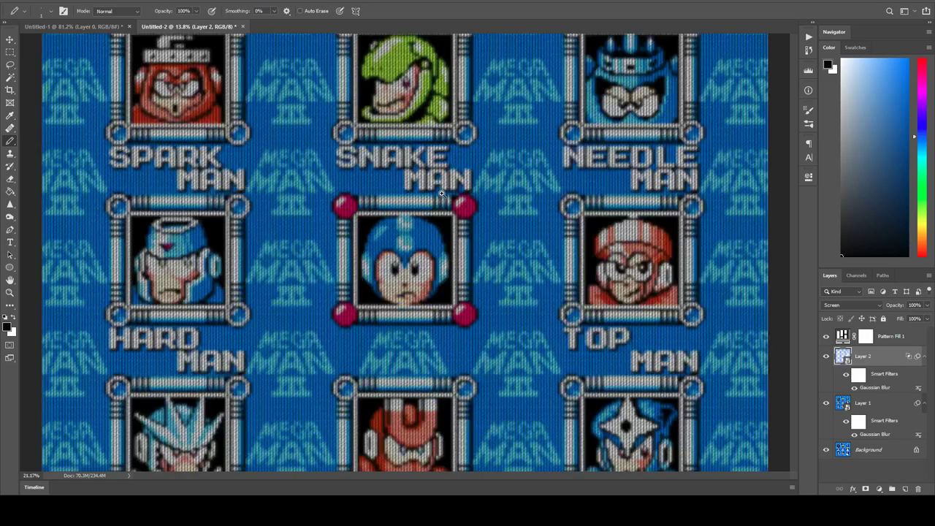
pyautogui.scroll(-6, 427, 248)
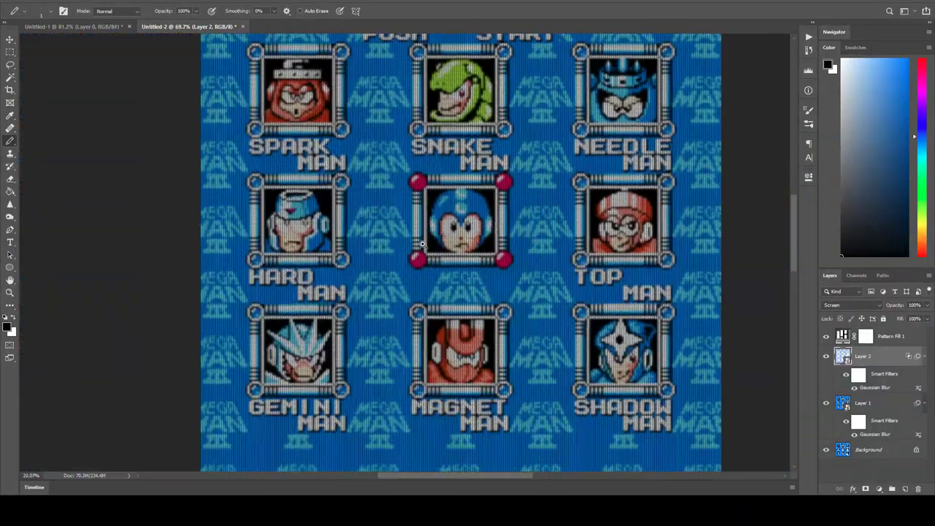
pyautogui.scroll(-1, 427, 249)
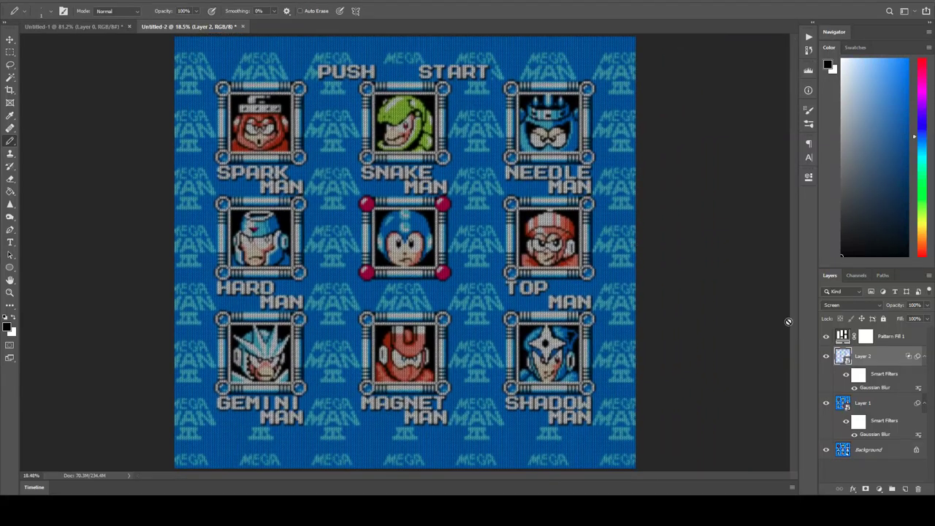
# Step: Check Layer 2's effect once more by hiding and showing it, and view the finished Untitled-1 image for reference
pyautogui.click(826, 356)
pyautogui.click(826, 356)
pyautogui.click(826, 356)
pyautogui.click(826, 356)
pyautogui.click(110, 28)
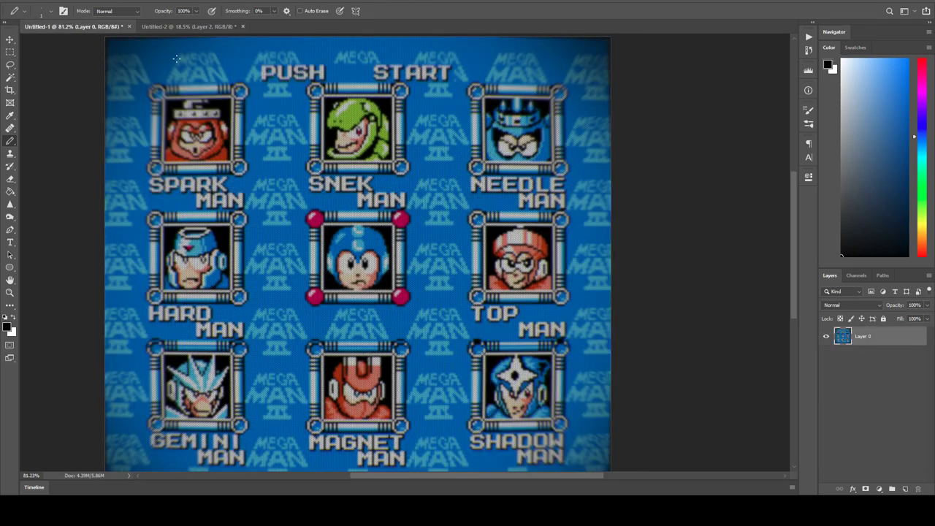
pyautogui.click(163, 29)
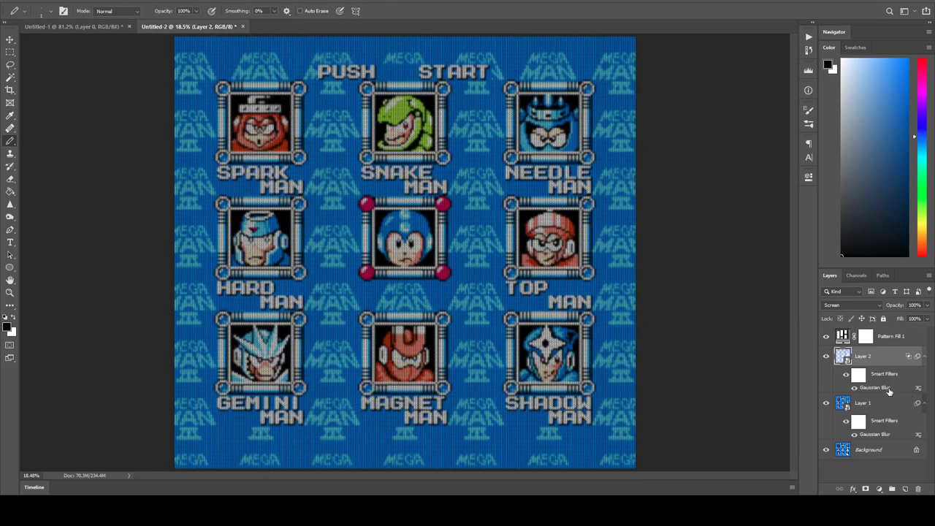
# Step: Copy the merged image of all visible layers into a new 5120 × 4800 pixel document and merge it into the background
pyautogui.hotkey('ctrl', 'a')
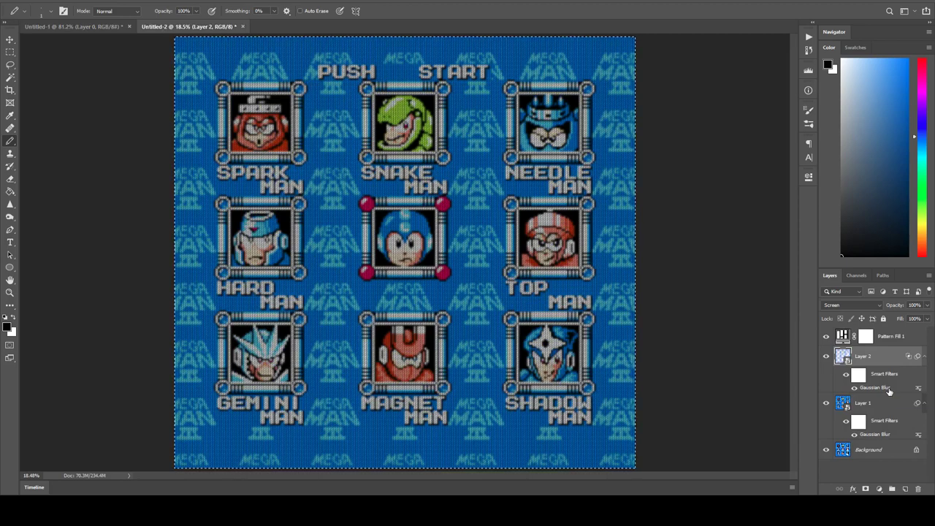
pyautogui.hotkey('ctrl', 'shift', 'c')
pyautogui.hotkey('ctrl', 'n')
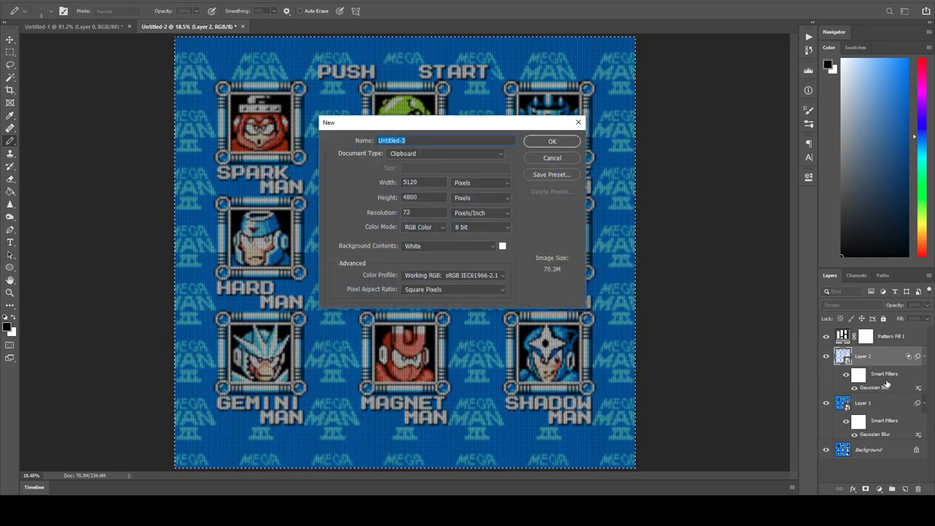
pyautogui.press('Return')
pyautogui.hotkey('ctrl', 'v')
pyautogui.hotkey('ctrl', 'e')
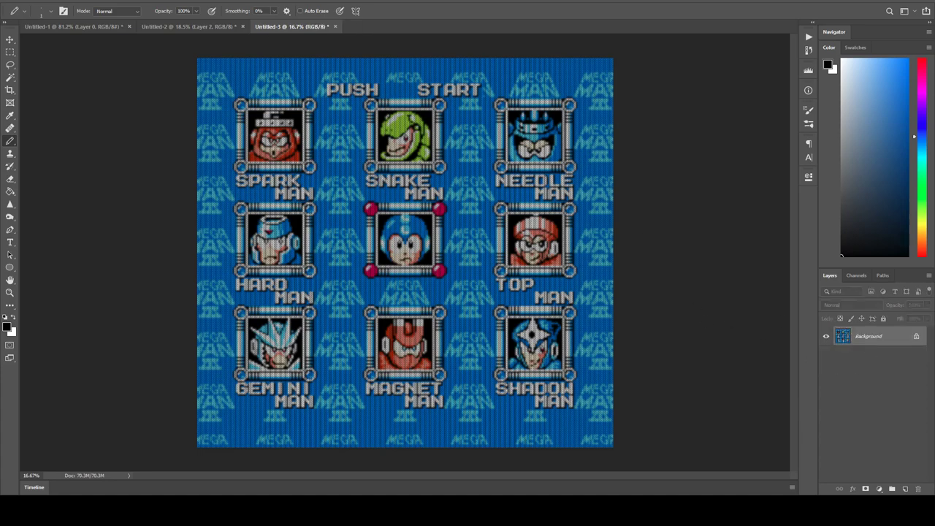
# Step: Start a custom Lens Correction on the flattened image and scale it to 94%
pyautogui.click(145, 1)
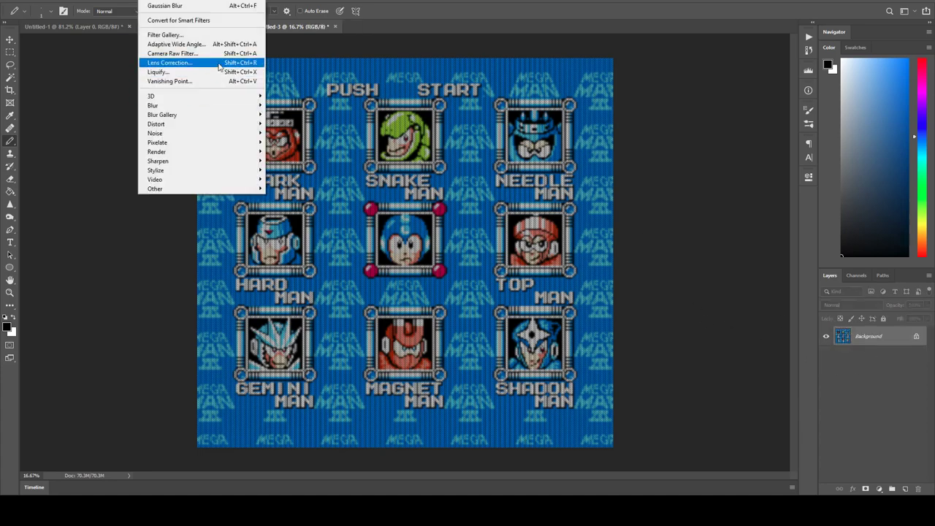
pyautogui.click(170, 62)
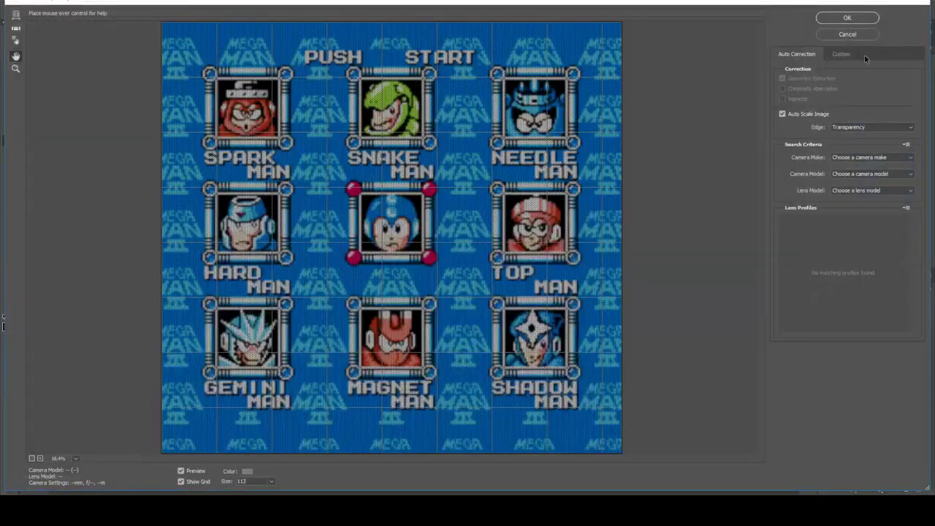
pyautogui.click(841, 54)
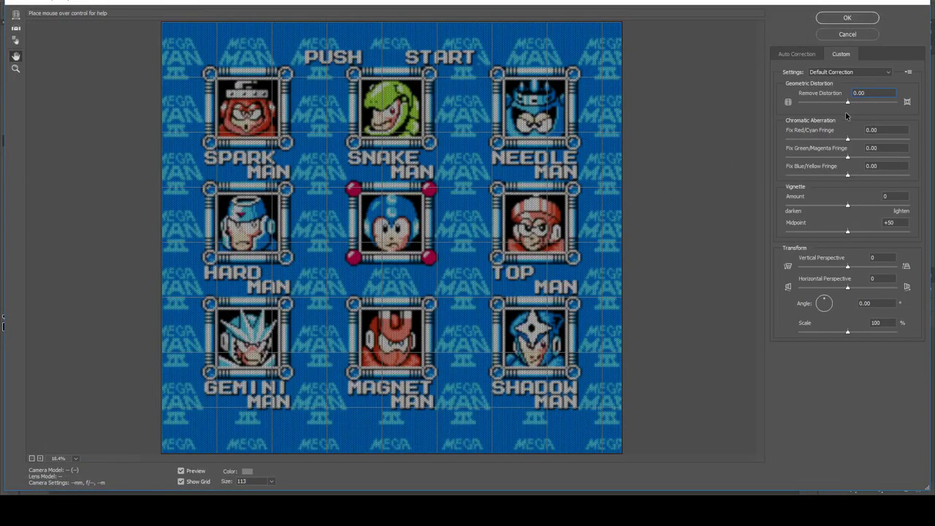
pyautogui.click(876, 322)
pyautogui.press('Down')
pyautogui.press('Down')
pyautogui.press('Down')
pyautogui.press('Down')
pyautogui.press('Down')
pyautogui.press('Down')
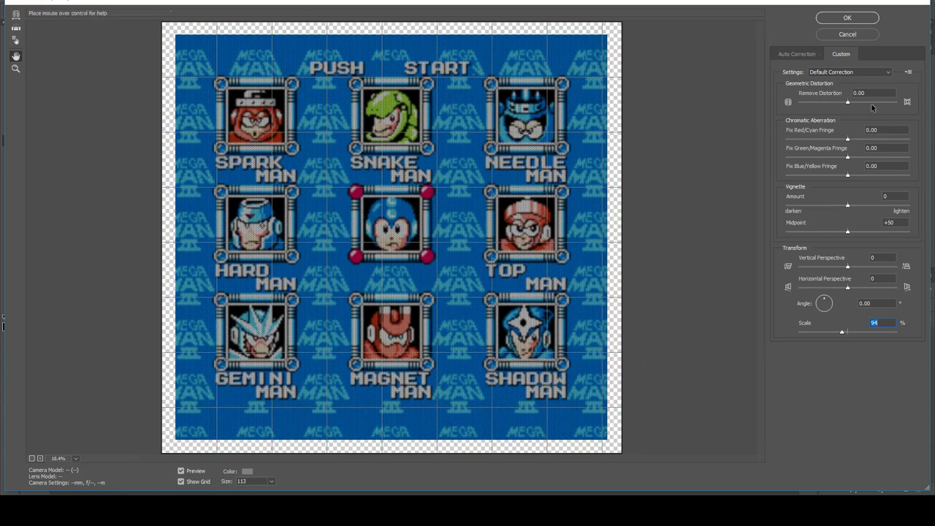
# Step: Bulge the image like a curved screen by setting Remove Distortion to -5.00
pyautogui.moveTo(849, 104); pyautogui.dragTo(847, 106)
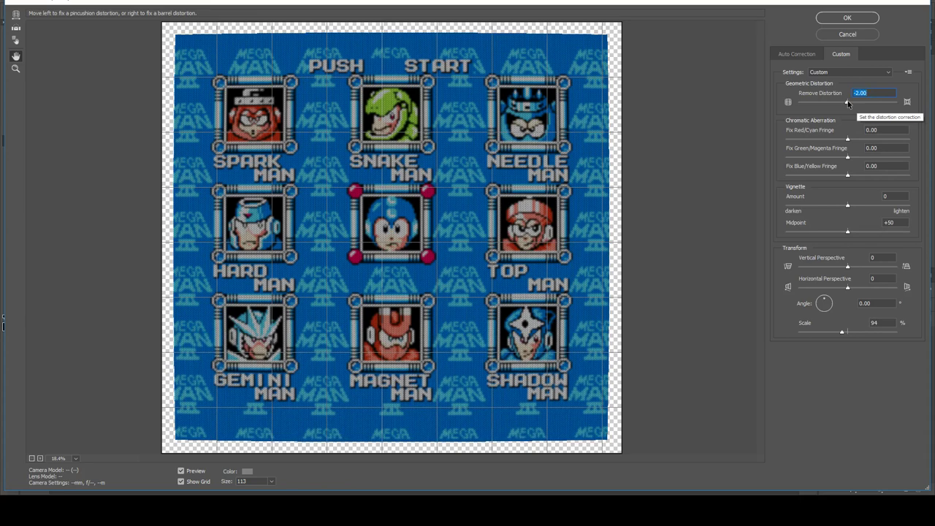
pyautogui.moveTo(847, 103); pyautogui.dragTo(844, 103)
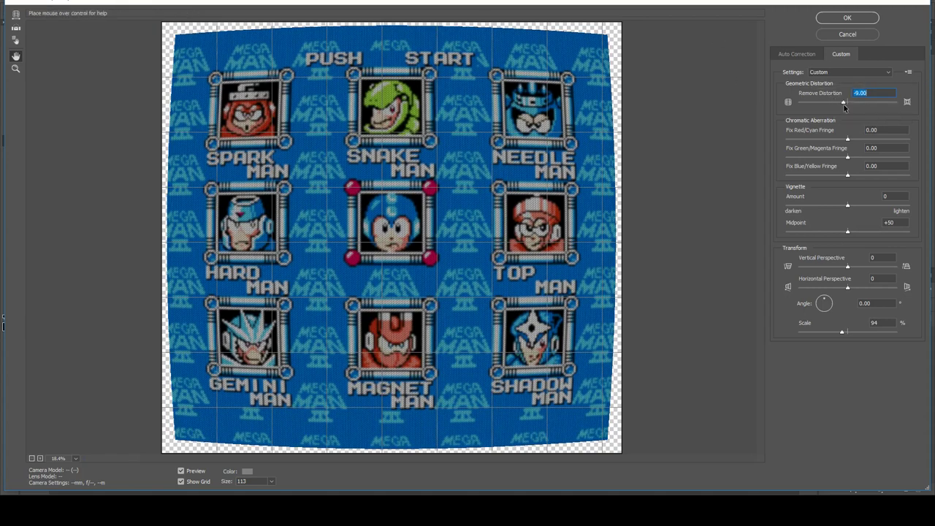
pyautogui.moveTo(839, 105)
pyautogui.mouseDown()
pyautogui.moveTo(817, 105)
pyautogui.moveTo(845, 102)
pyautogui.mouseUp()
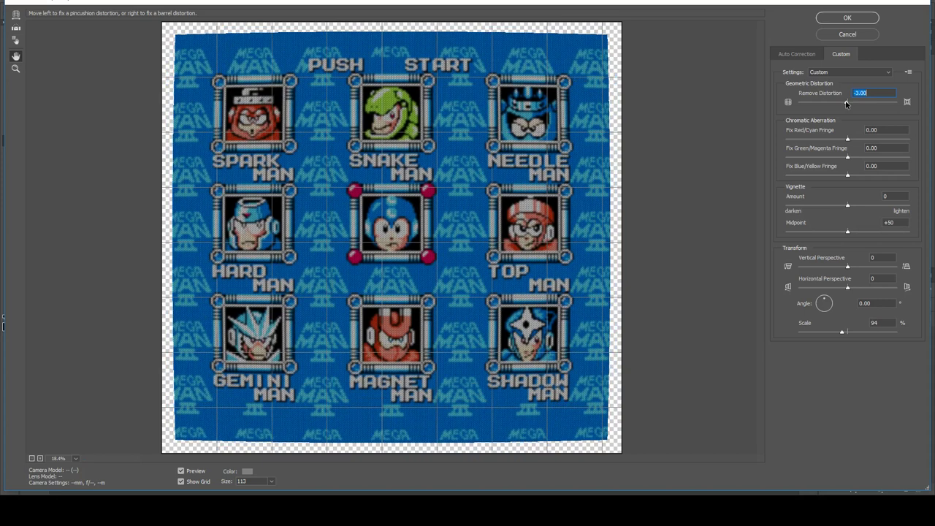
pyautogui.moveTo(845, 103); pyautogui.dragTo(845, 103)
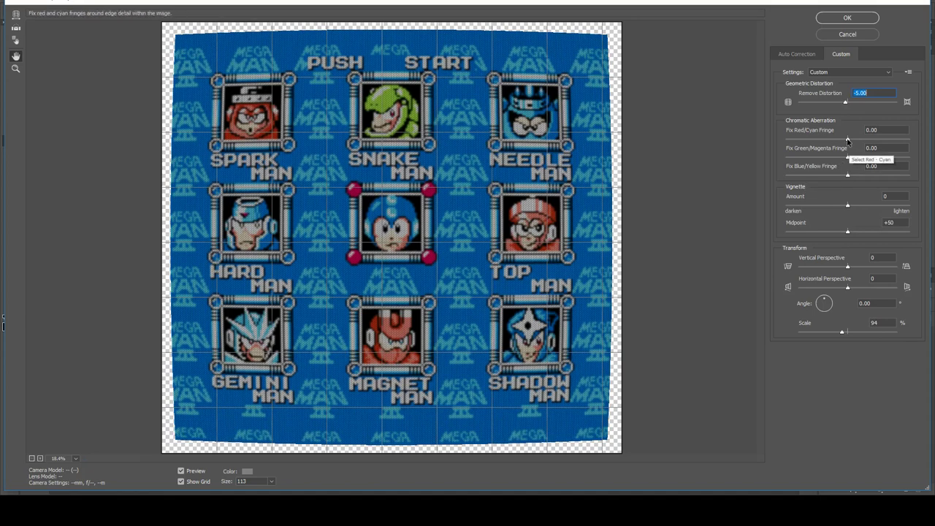
# Step: Add chromatic aberration with red/cyan fringe +53.17, green/magenta fringe -69.84 and blue/yellow fringe +76.19
pyautogui.moveTo(358, 177); pyautogui.dragTo(468, 127)
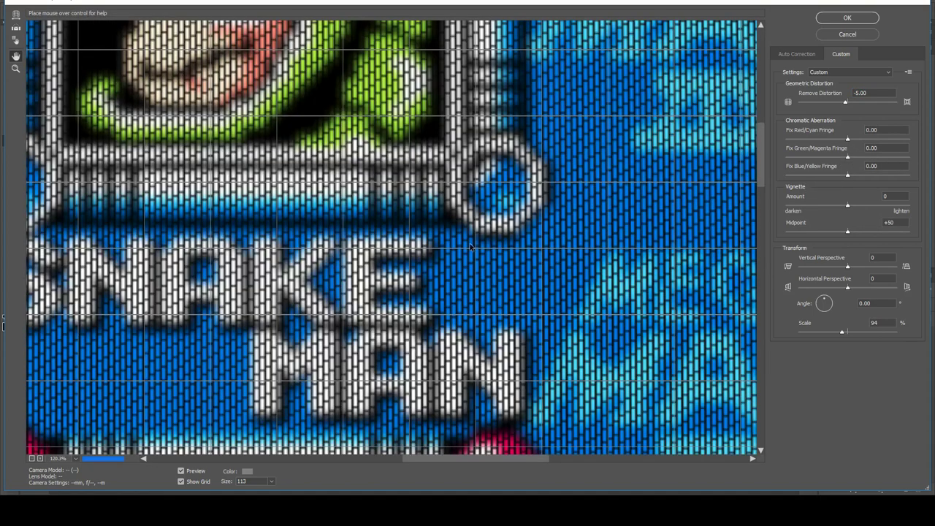
pyautogui.moveTo(848, 138); pyautogui.dragTo(908, 140)
pyautogui.moveTo(847, 156); pyautogui.dragTo(794, 158)
pyautogui.click(899, 175)
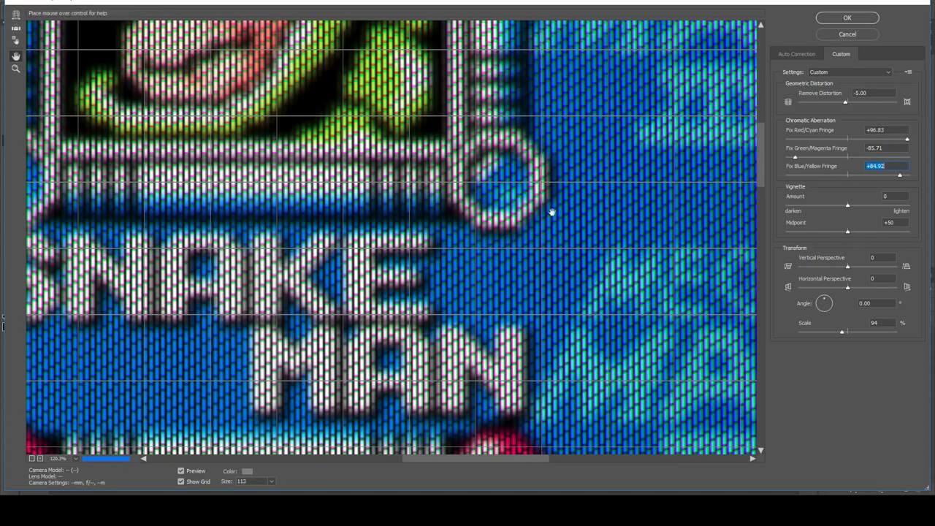
pyautogui.scroll(5, 537, 208)
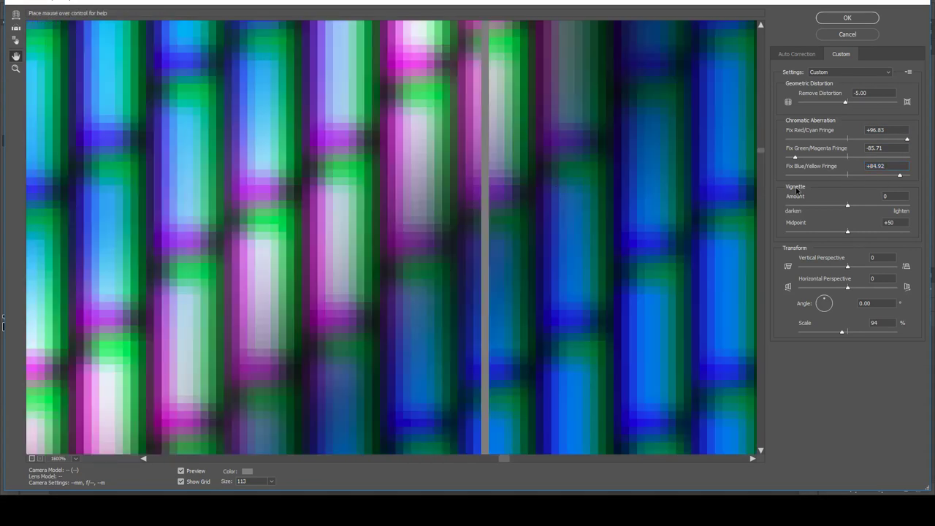
pyautogui.hscroll(2, 584, 215)
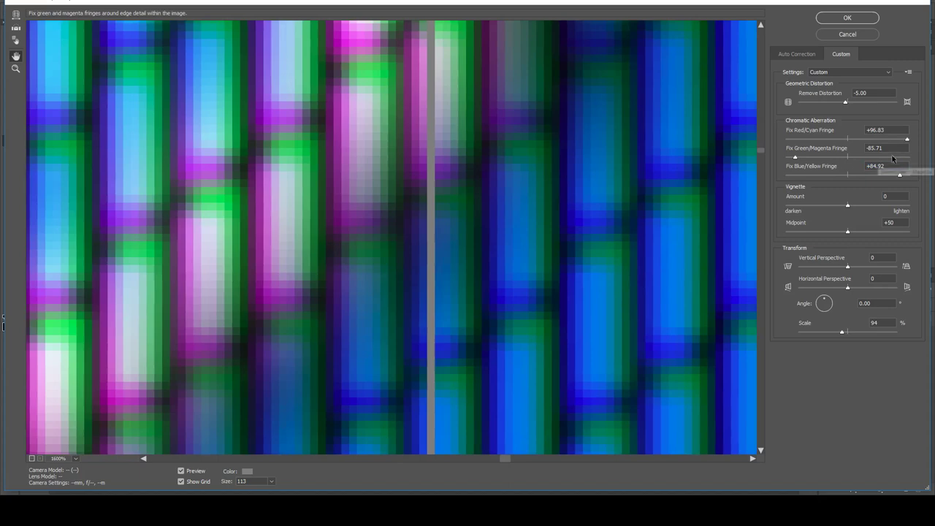
pyautogui.moveTo(795, 158)
pyautogui.mouseDown()
pyautogui.moveTo(827, 157)
pyautogui.moveTo(808, 157)
pyautogui.mouseUp()
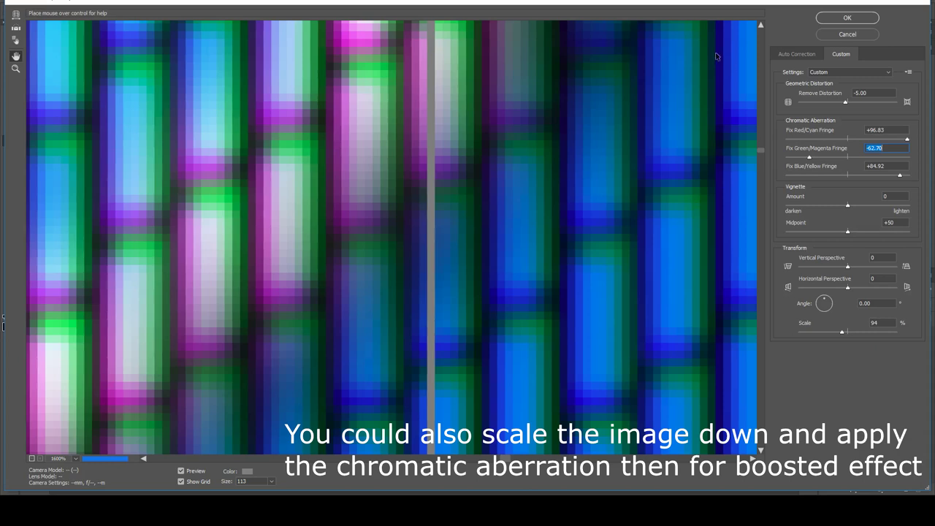
pyautogui.moveTo(808, 158); pyautogui.dragTo(804, 157)
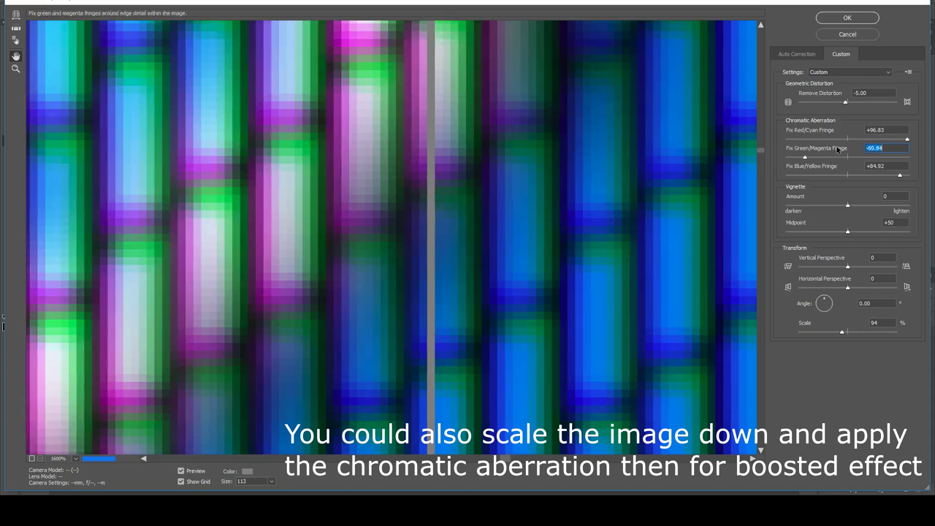
pyautogui.moveTo(907, 138); pyautogui.dragTo(891, 176)
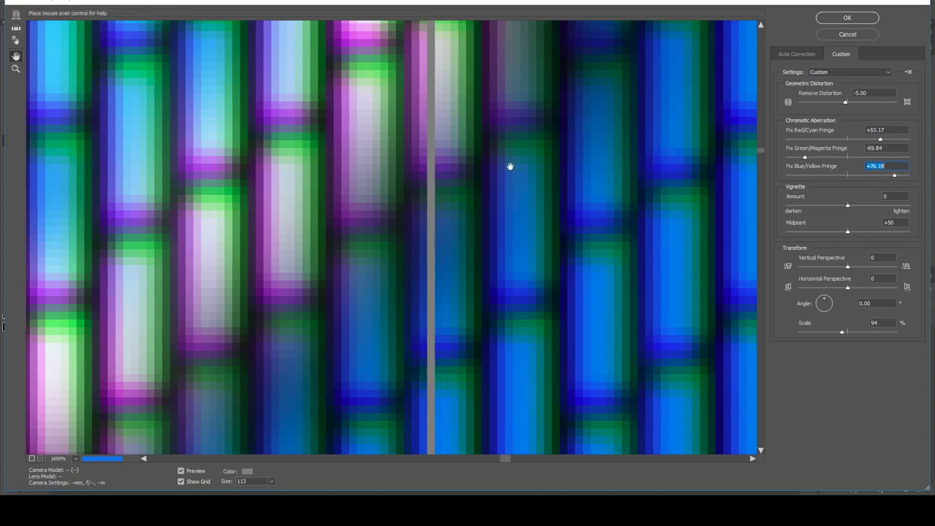
# Step: Darken the edges of the whole image with a vignette amount of -100 and a midpoint of +100
pyautogui.click(60, 458)
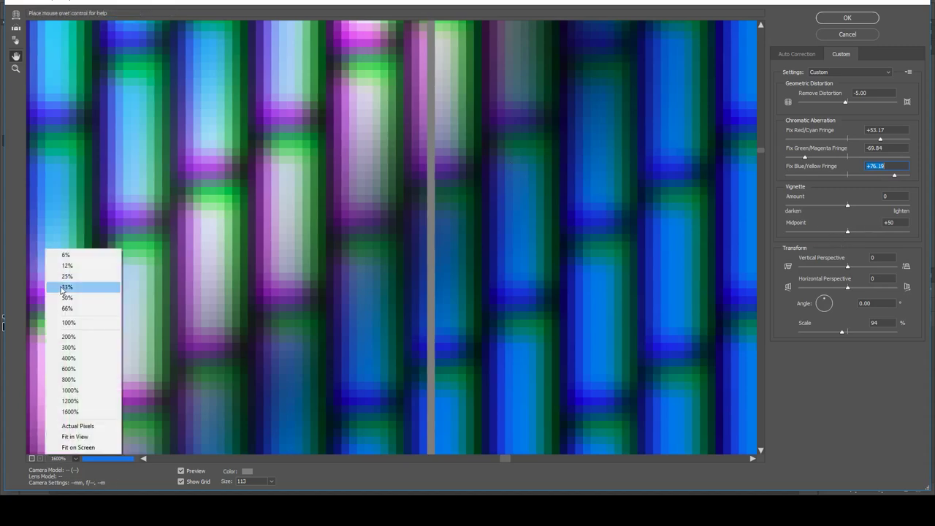
pyautogui.click(95, 436)
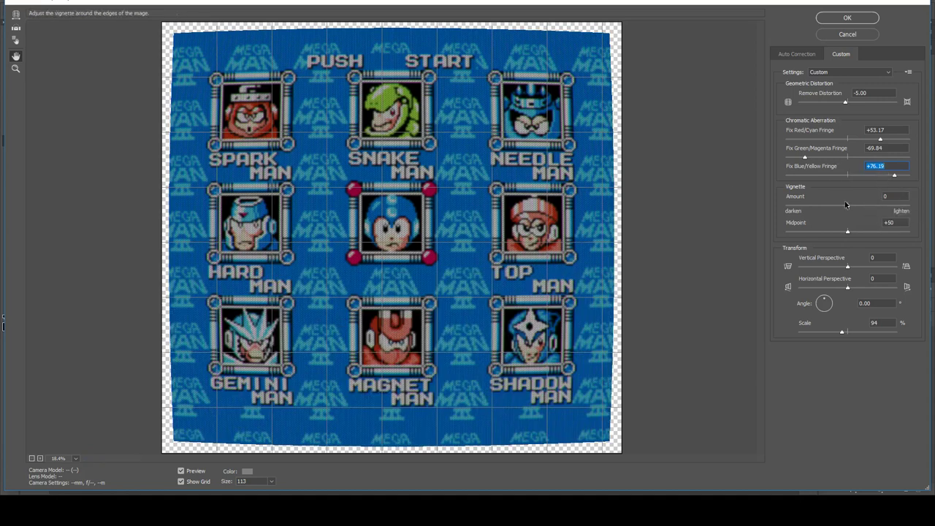
pyautogui.moveTo(848, 208); pyautogui.dragTo(737, 208)
pyautogui.moveTo(848, 231); pyautogui.dragTo(928, 243)
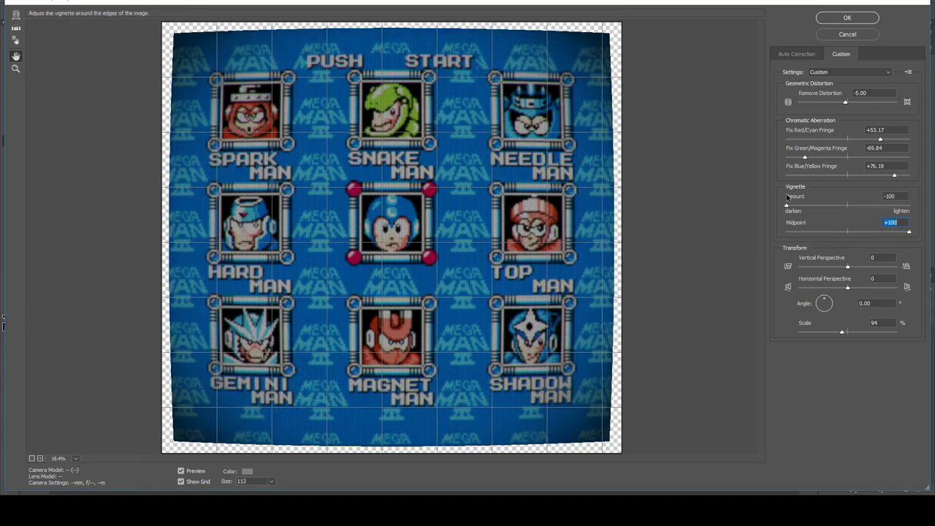
pyautogui.moveTo(826, 207); pyautogui.dragTo(913, 210)
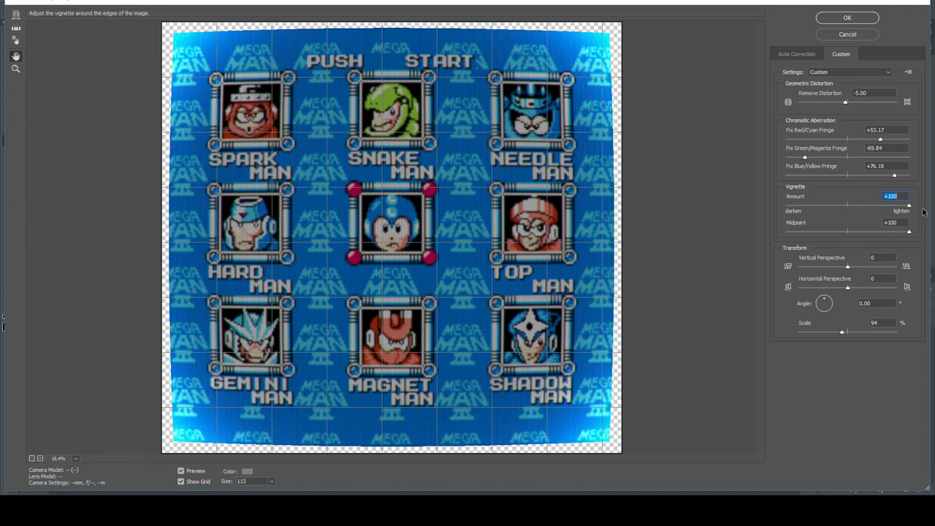
pyautogui.moveTo(923, 212); pyautogui.dragTo(648, 198)
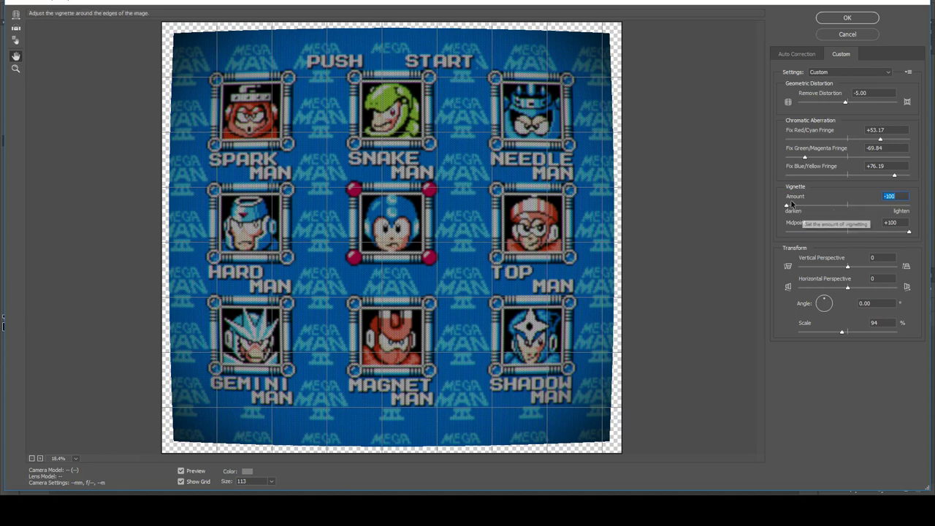
pyautogui.moveTo(787, 206); pyautogui.dragTo(783, 208)
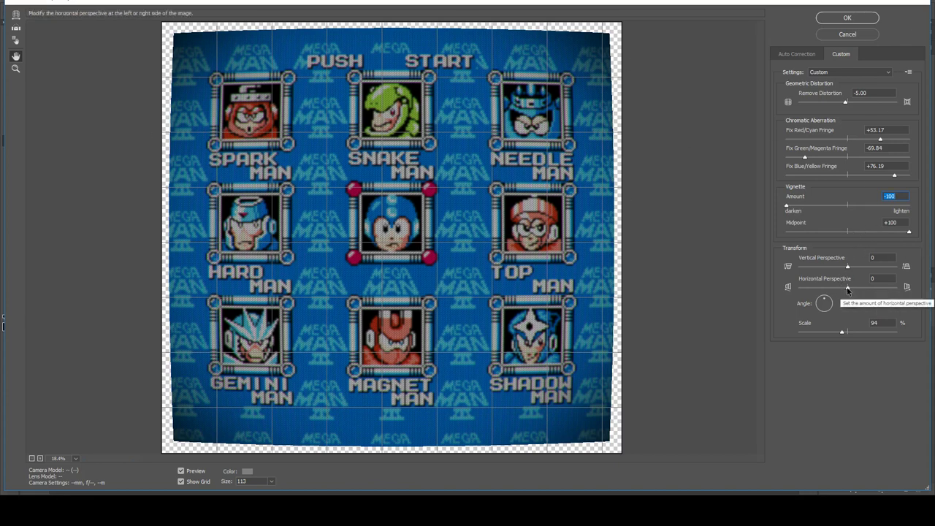
# Step: Reset the horizontal perspective to 0 and apply the lens correction
pyautogui.moveTo(847, 287); pyautogui.dragTo(833, 269)
pyautogui.write('00')
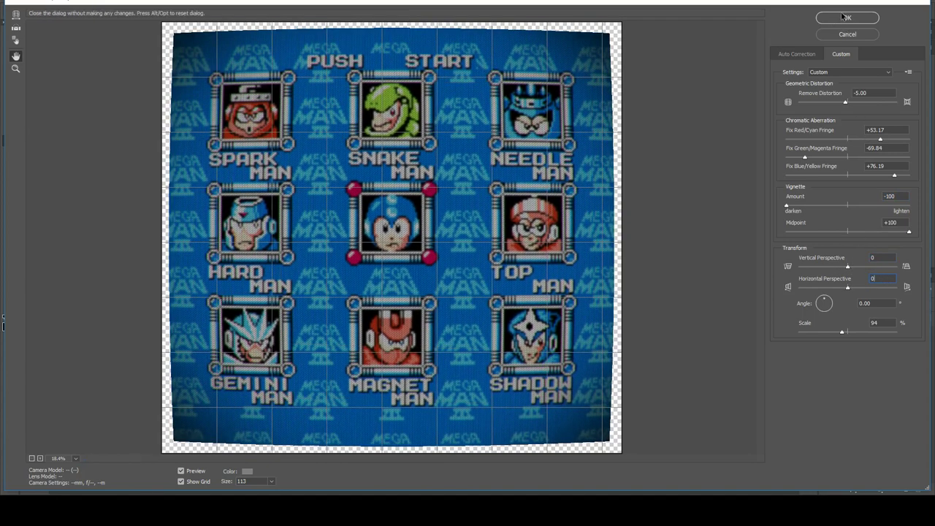
pyautogui.click(845, 16)
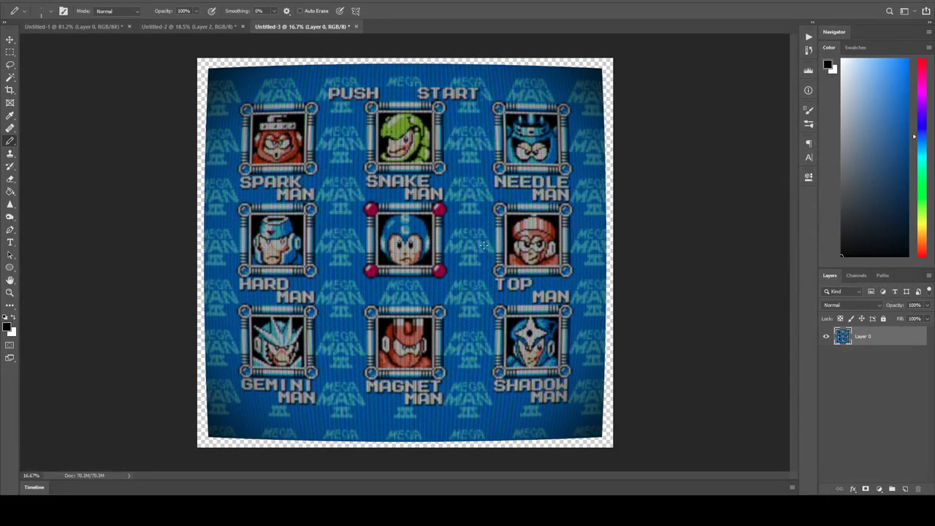
# Step: Fill the transparent border around the curved image with a near-black colour sampled from the dark area beside a portrait frame
pyautogui.moveTo(580, 94); pyautogui.dragTo(603, 96)
pyautogui.moveTo(544, 110); pyautogui.dragTo(314, 338)
pyautogui.moveTo(387, 264); pyautogui.dragTo(438, 260)
pyautogui.moveTo(344, 353); pyautogui.dragTo(531, 129)
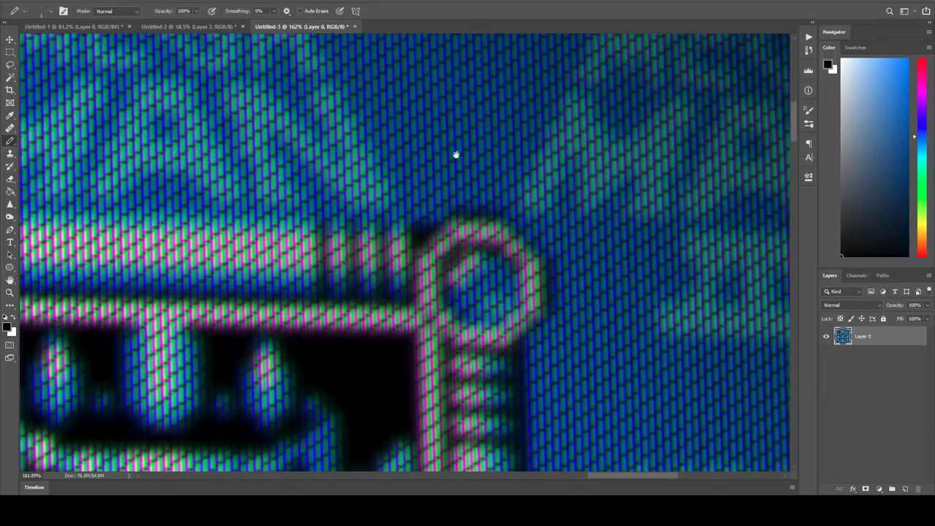
pyautogui.click(10, 191)
pyautogui.click(422, 233)
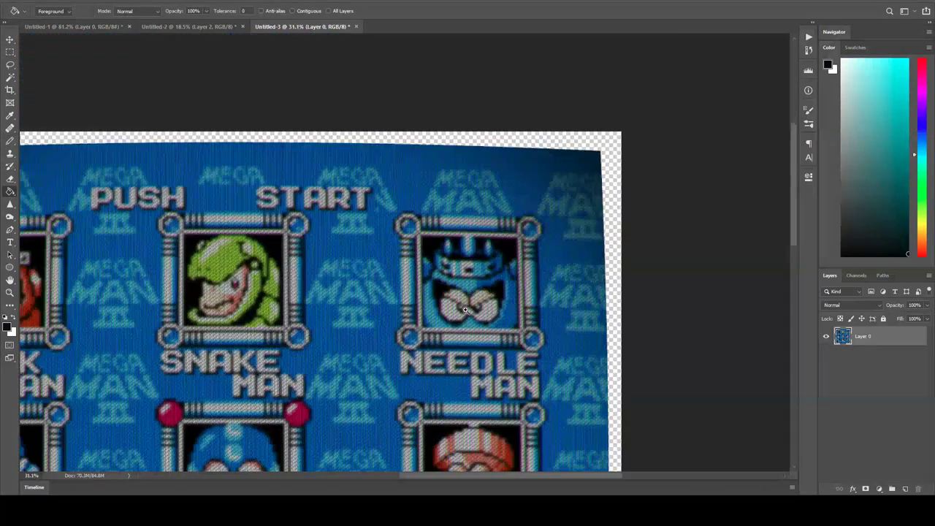
pyautogui.scroll(-7, 615, 139)
pyautogui.click(615, 139)
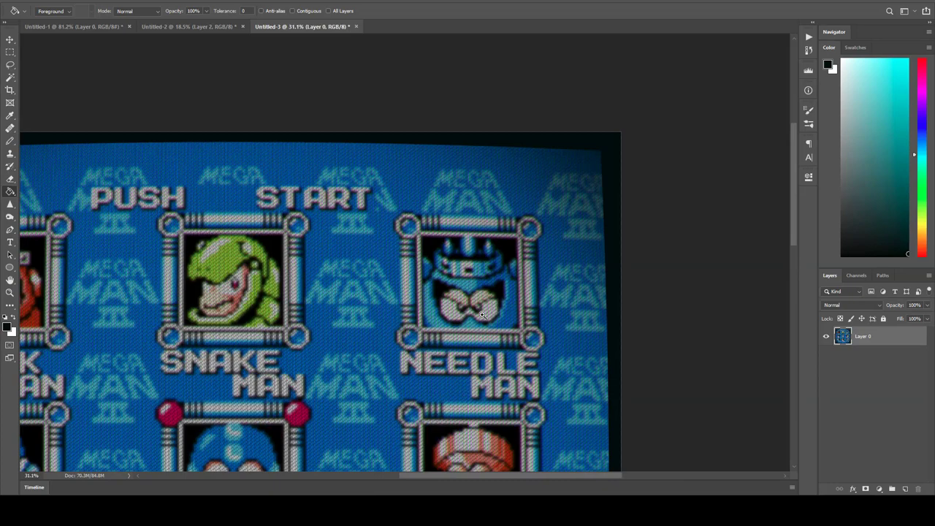
pyautogui.scroll(-4, 485, 315)
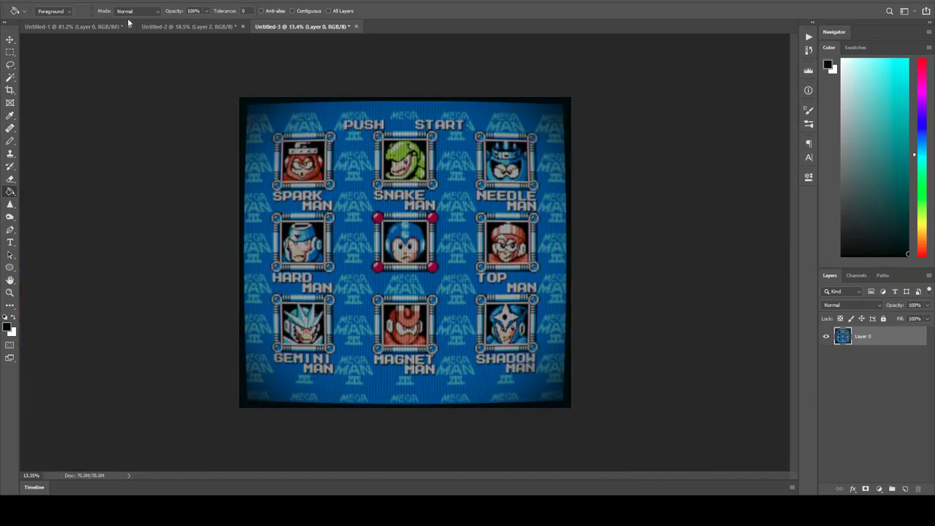
# Step: Examine the finished example in the Untitled-1 document close up, and return to Untitled-3
pyautogui.click(62, 27)
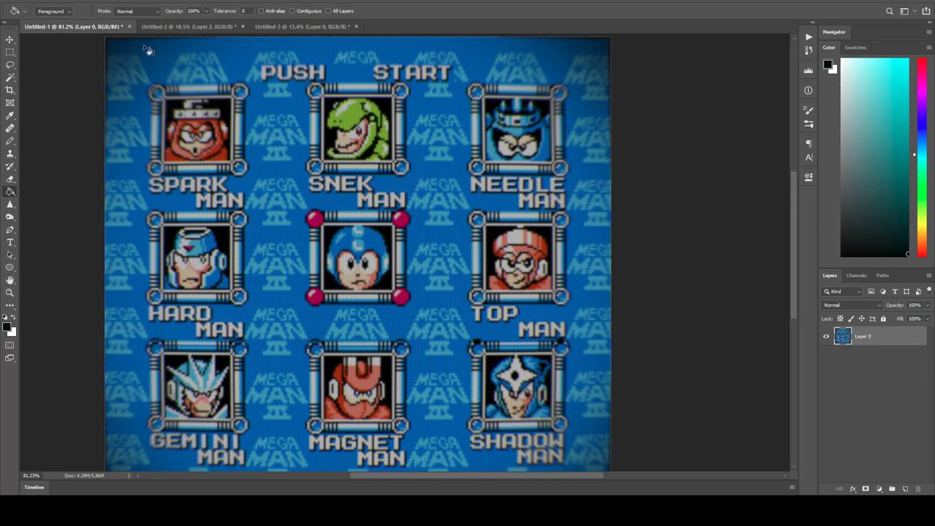
pyautogui.scroll(5, 108, 95)
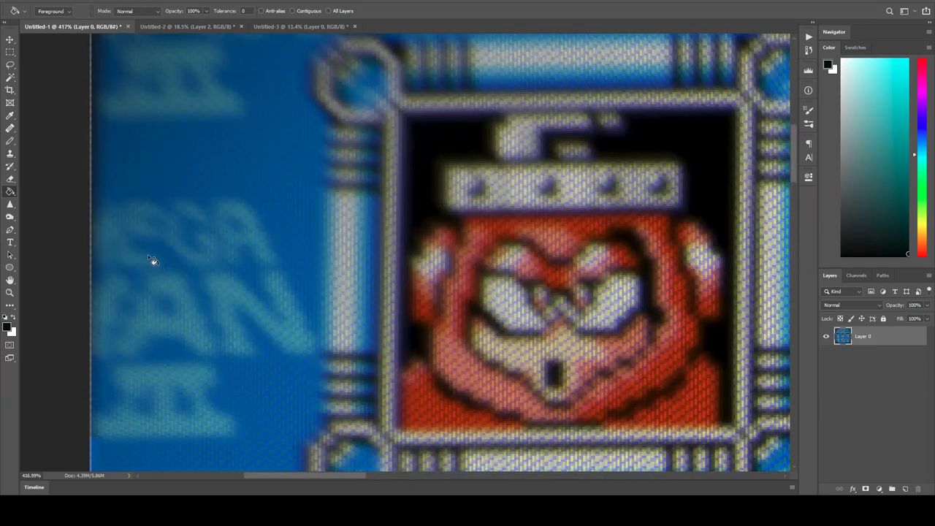
pyautogui.scroll(-1, 421, 291)
pyautogui.hotkey('ctrl', '0')
pyautogui.click(294, 27)
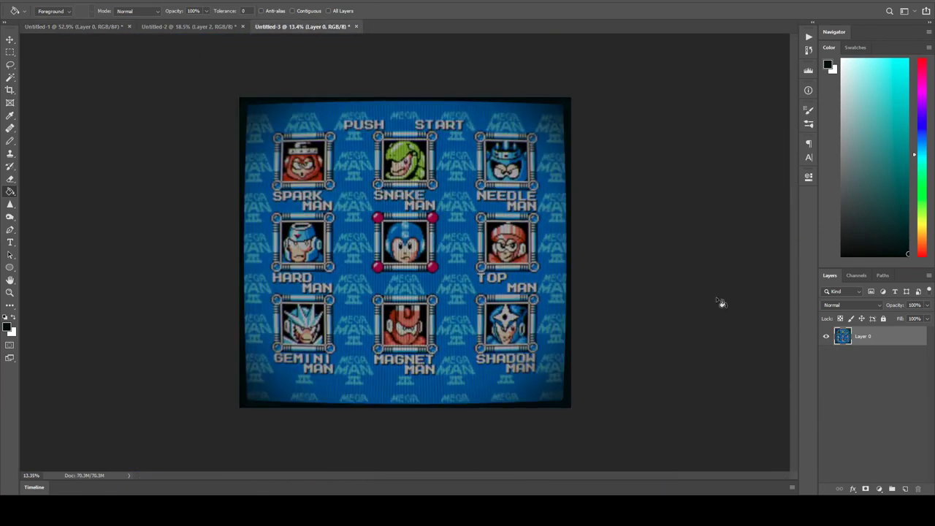
# Step: Apply a Radial Blur to the whole image using the Zoom method and Good quality
pyautogui.click(120, 0)
pyautogui.moveTo(143, 0)
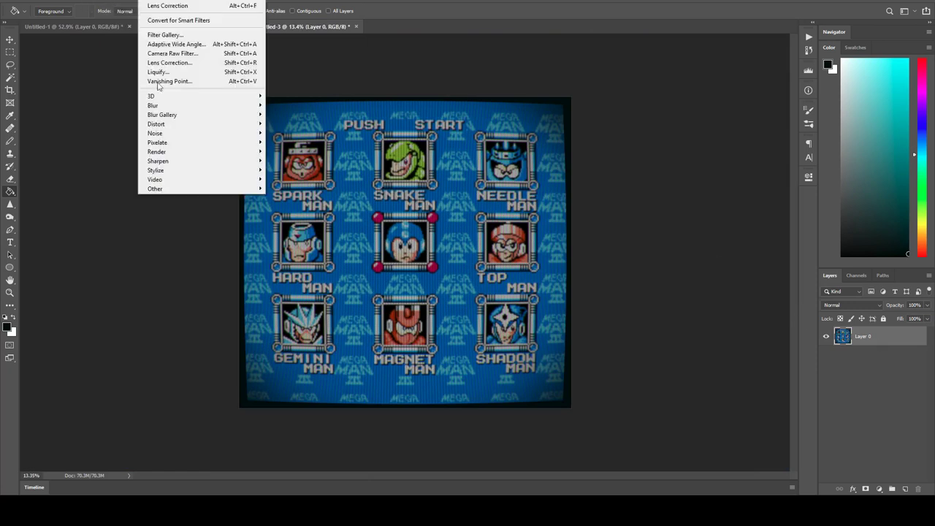
pyautogui.moveTo(175, 111)
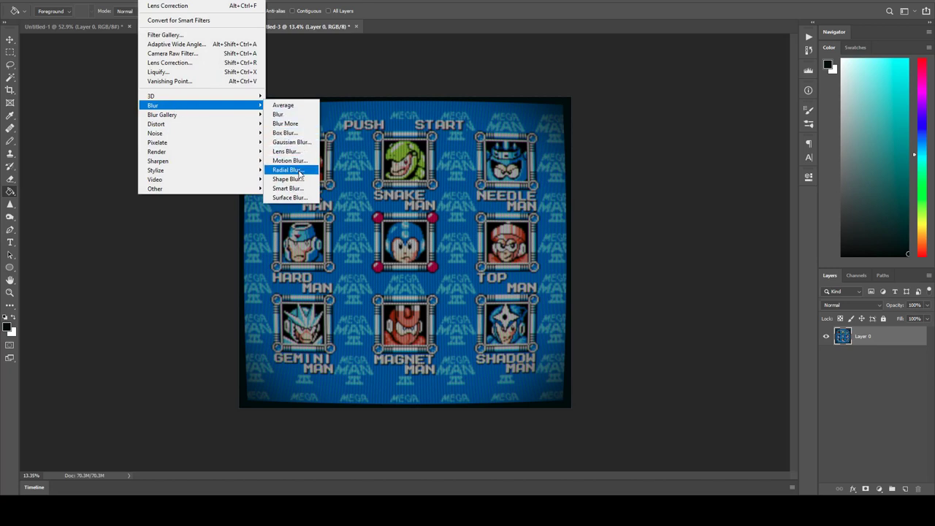
pyautogui.click(302, 172)
pyautogui.moveTo(504, 110); pyautogui.dragTo(537, 110)
pyautogui.moveTo(541, 143); pyautogui.dragTo(537, 142)
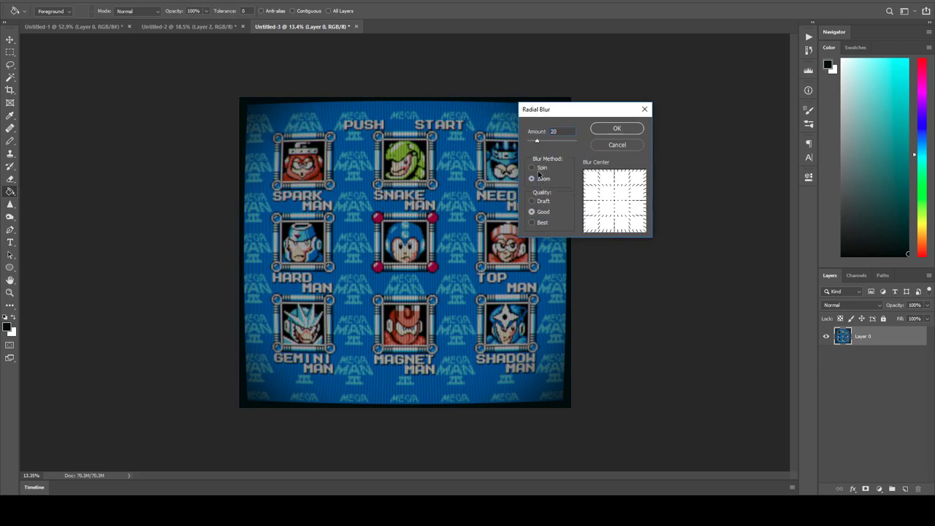
pyautogui.click(542, 168)
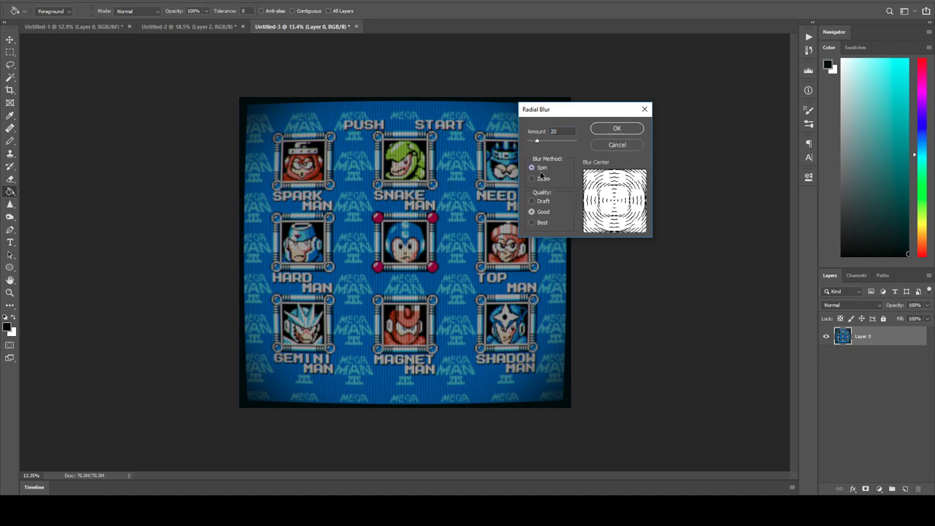
pyautogui.click(540, 179)
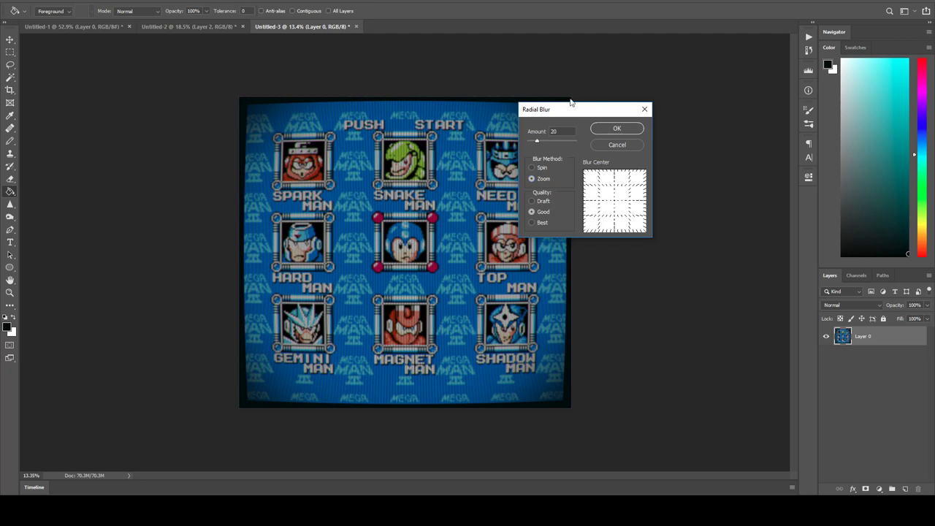
pyautogui.moveTo(571, 107)
pyautogui.mouseDown()
pyautogui.moveTo(616, 93)
pyautogui.moveTo(623, 101)
pyautogui.moveTo(588, 109)
pyautogui.mouseUp()
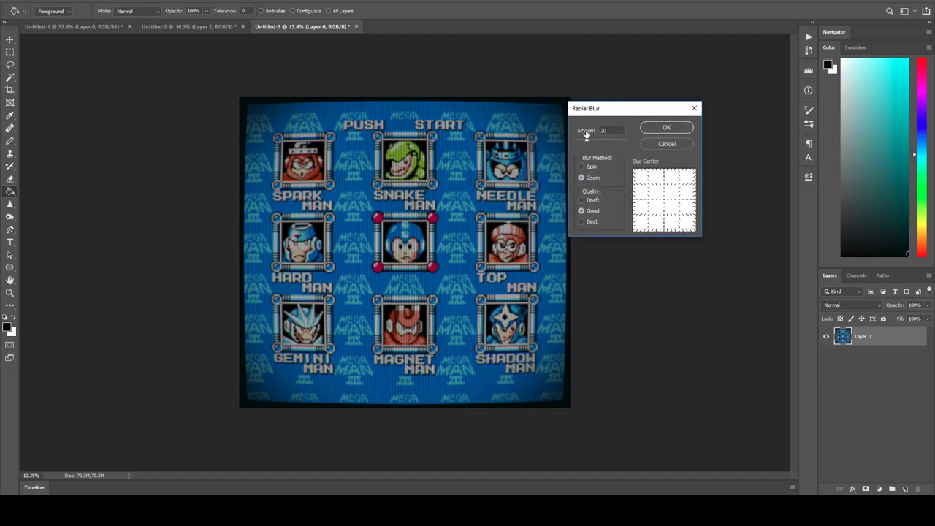
pyautogui.moveTo(586, 144); pyautogui.dragTo(582, 141)
pyautogui.click(657, 127)
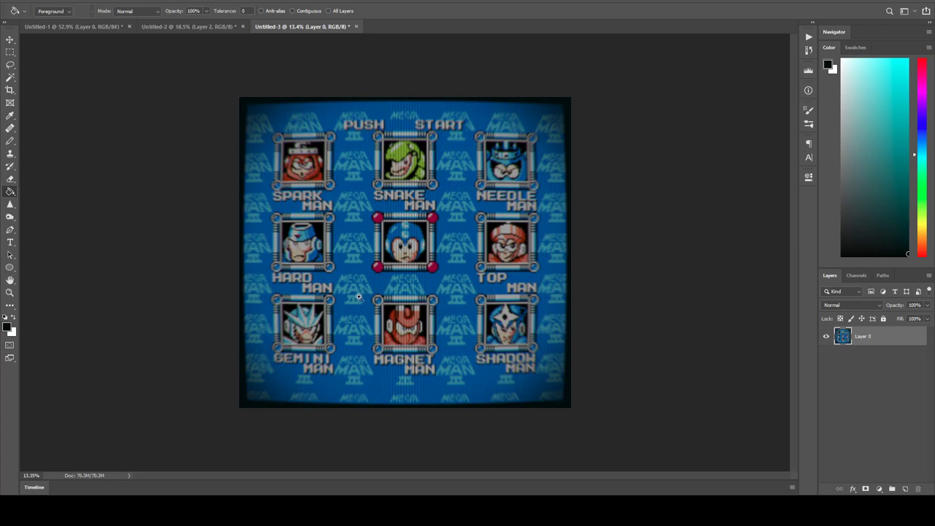
# Step: Examine up close how the radial blur affects the central portraits compared with the outer parts of the image
pyautogui.scroll(2, 360, 297)
pyautogui.moveTo(533, 192); pyautogui.dragTo(527, 254)
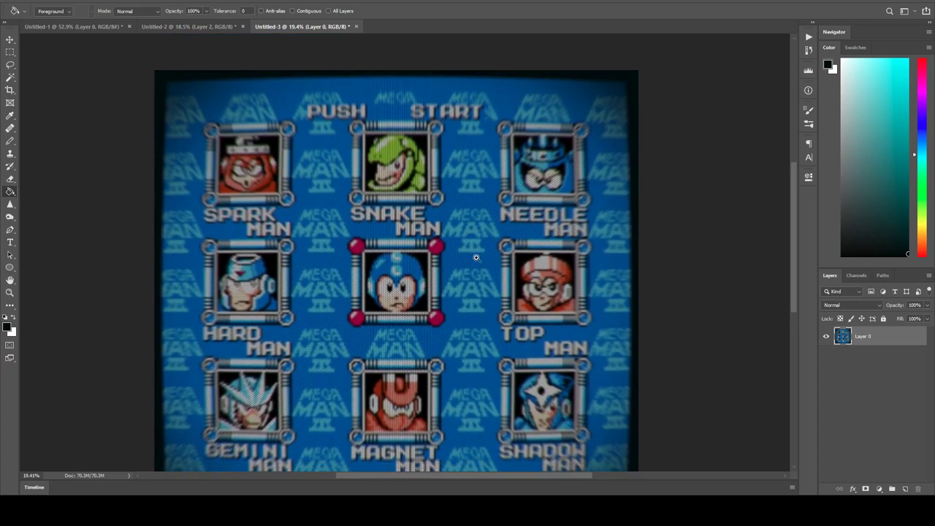
pyautogui.scroll(2, 464, 246)
pyautogui.scroll(-1, 461, 273)
pyautogui.scroll(-1, 461, 298)
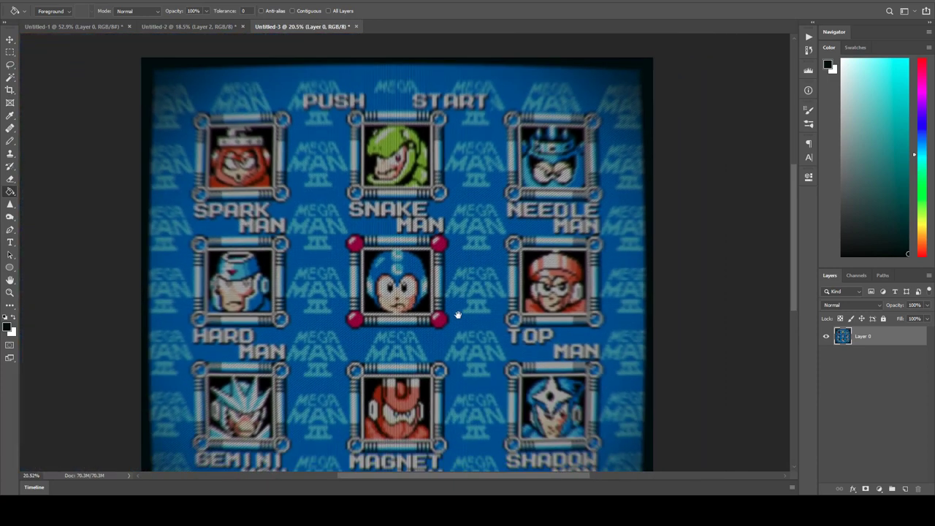
pyautogui.moveTo(463, 317); pyautogui.dragTo(458, 269)
pyautogui.scroll(3, 382, 245)
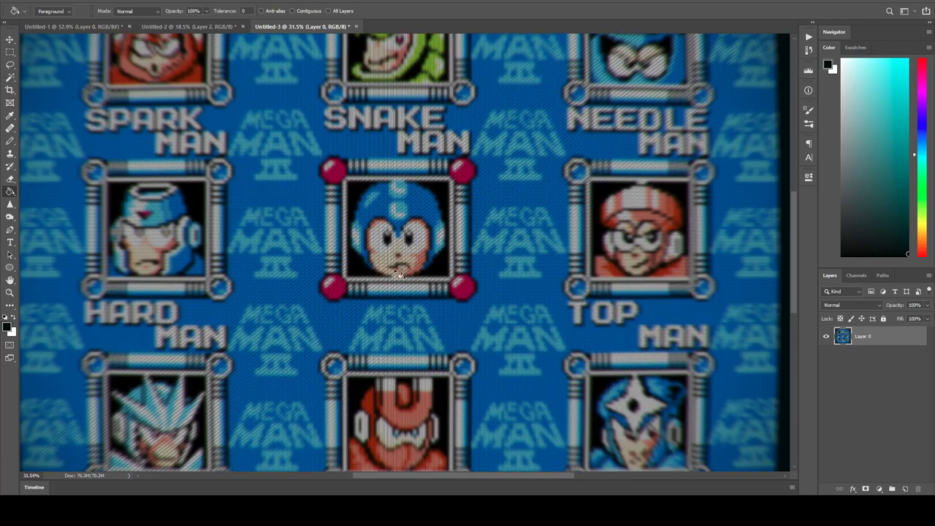
pyautogui.scroll(2, 401, 272)
pyautogui.moveTo(380, 244); pyautogui.dragTo(369, 300)
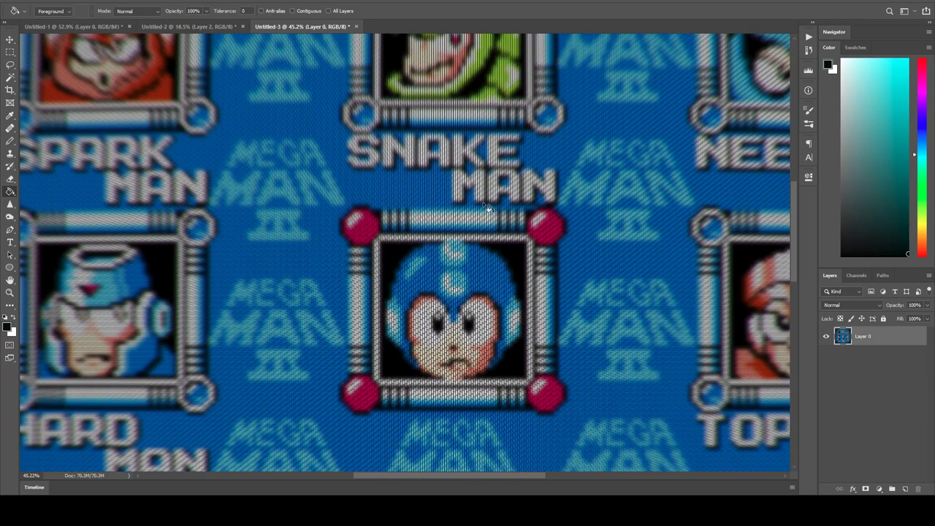
pyautogui.scroll(-1, 314, 238)
pyautogui.scroll(-1, 321, 245)
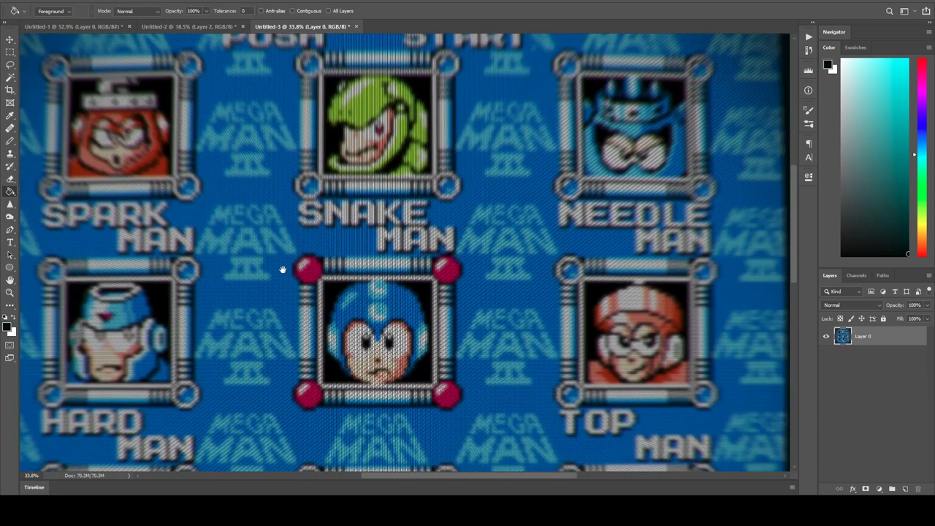
pyautogui.moveTo(380, 336); pyautogui.dragTo(471, 332)
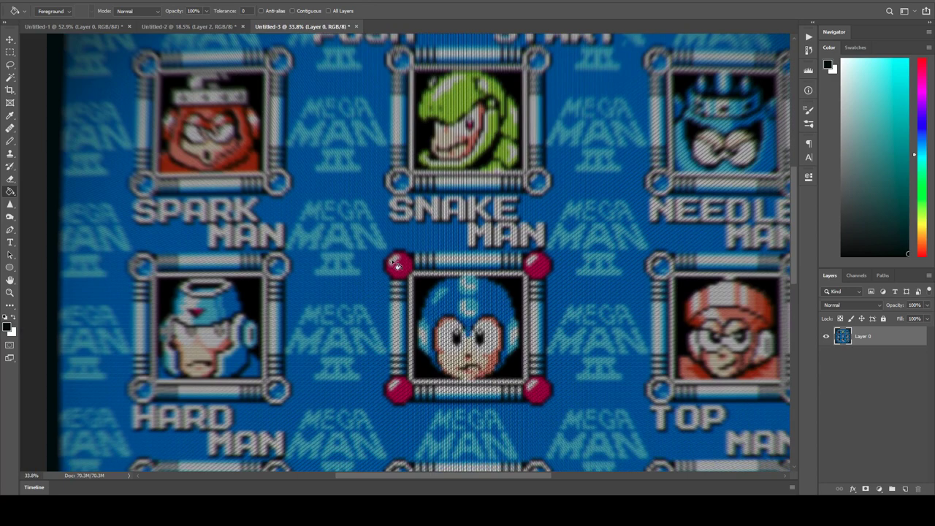
pyautogui.scroll(3, 398, 252)
pyautogui.scroll(-3, 392, 269)
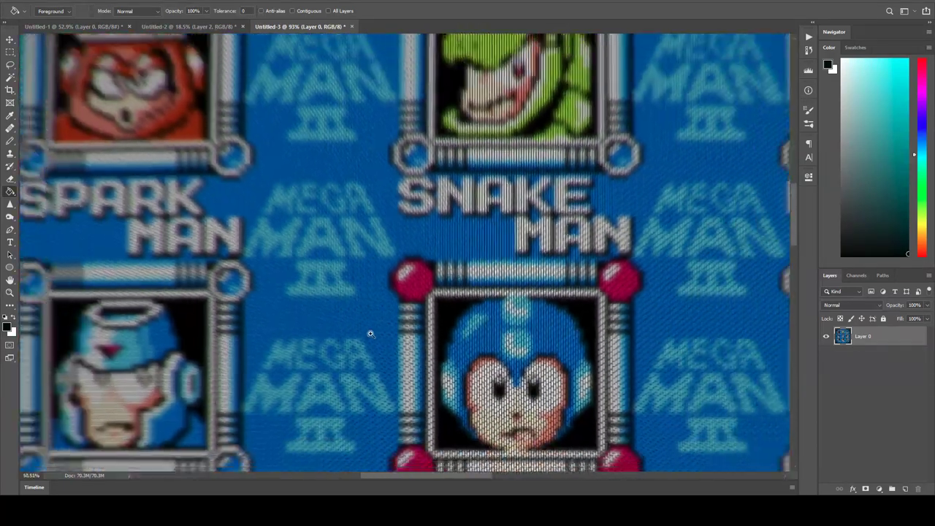
pyautogui.moveTo(388, 342); pyautogui.dragTo(380, 365)
pyautogui.moveTo(508, 360); pyautogui.dragTo(490, 379)
pyautogui.moveTo(485, 385); pyautogui.dragTo(398, 262)
pyautogui.moveTo(452, 248); pyautogui.dragTo(445, 275)
pyautogui.scroll(-3, 445, 274)
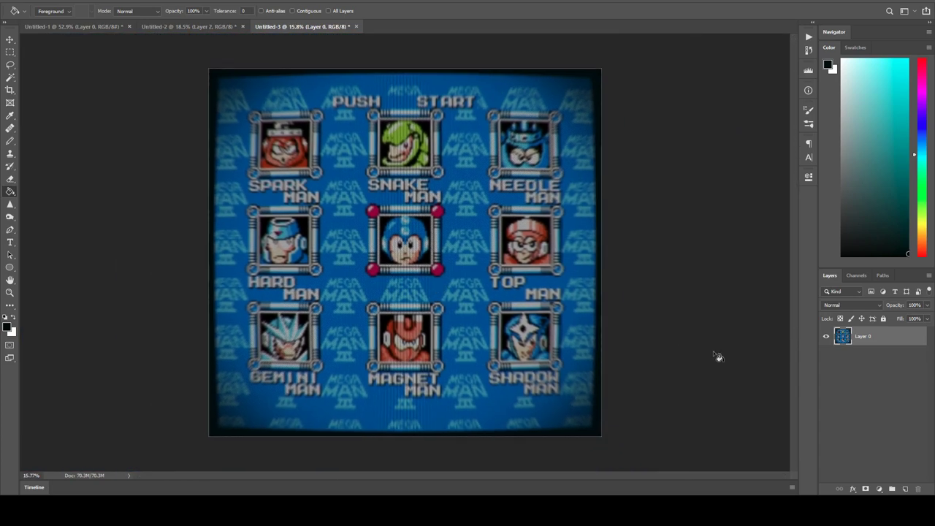
# Step: Duplicate the image layer and apply the same Radial Blur again to the copy
pyautogui.hotkey('ctrl', 'j')
pyautogui.click(147, 0)
pyautogui.click(168, 4)
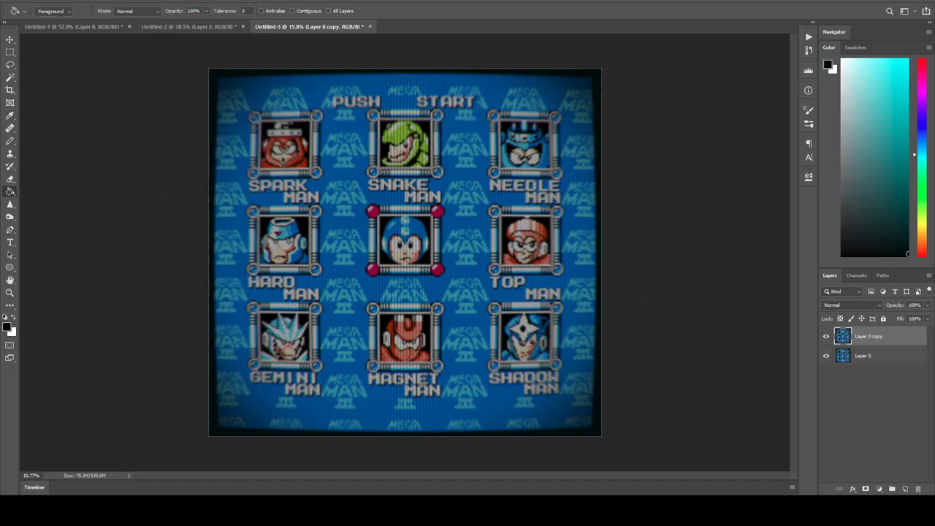
# Step: Add a layer mask to the blurred copy and paint its centre black with a soft 5000 px brush
pyautogui.click(866, 490)
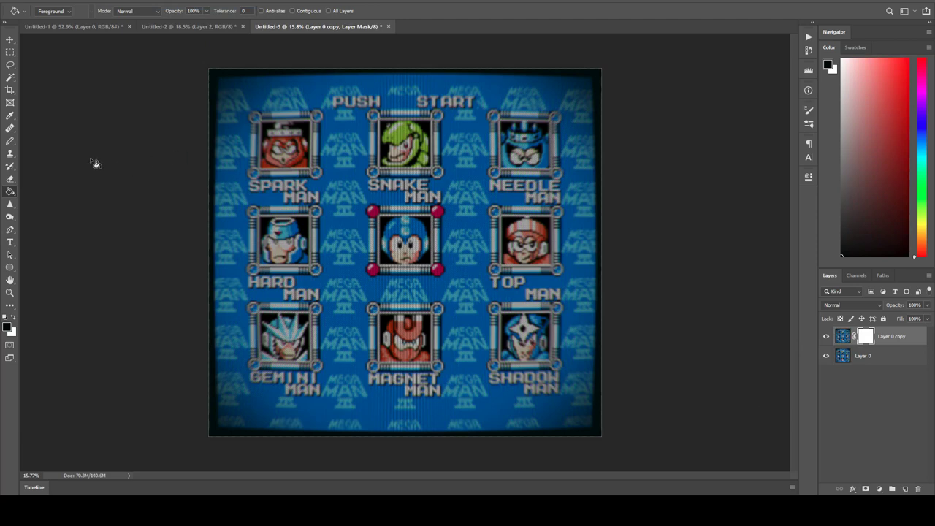
pyautogui.rightClick(10, 141)
pyautogui.click(44, 144)
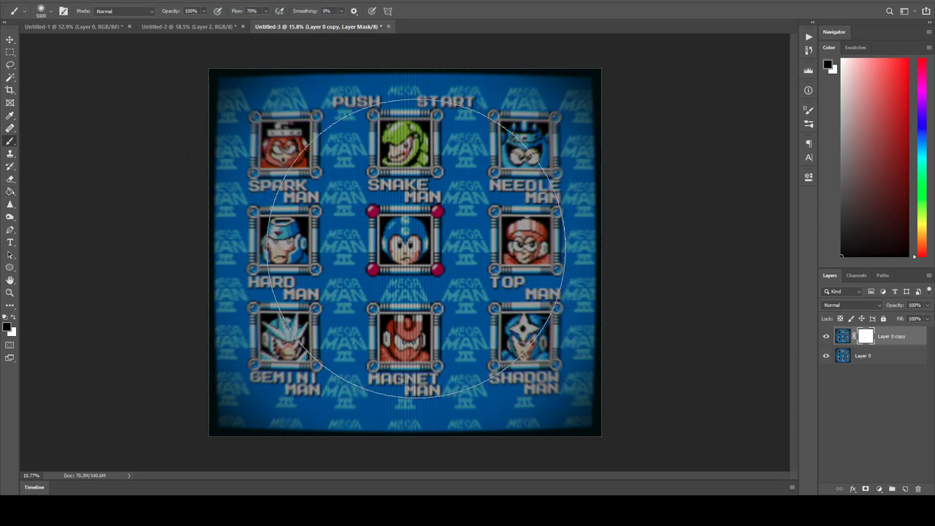
pyautogui.click(409, 248)
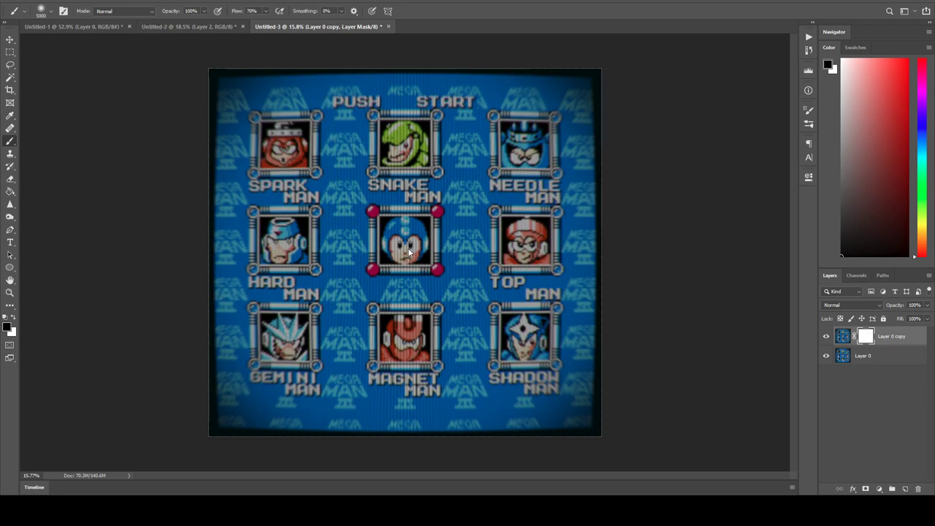
pyautogui.rightClick(409, 248)
pyautogui.moveTo(460, 287); pyautogui.dragTo(394, 305)
pyautogui.click(472, 3)
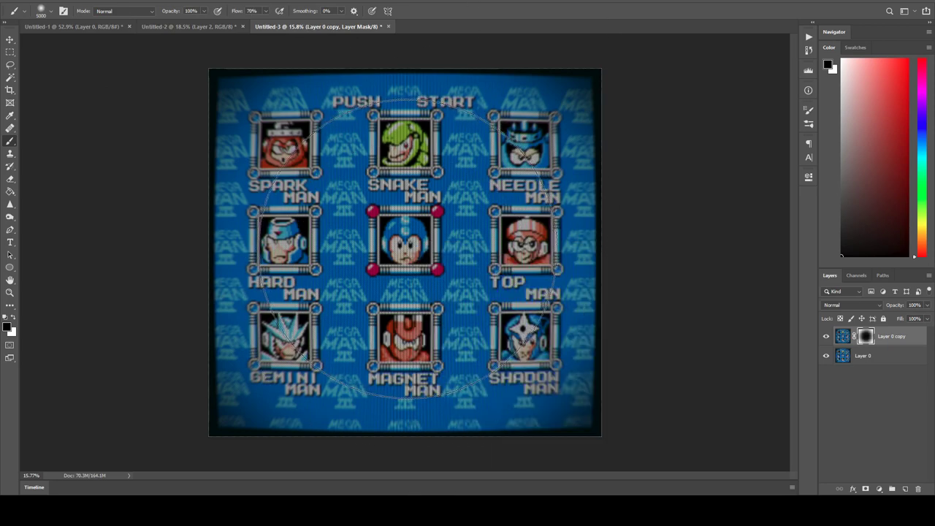
# Step: Inspect the layer mask on its own, and compare the image with the masked blur layer hidden and shown
pyautogui.keyDown('alt'); pyautogui.click(865, 336); pyautogui.keyUp('alt')
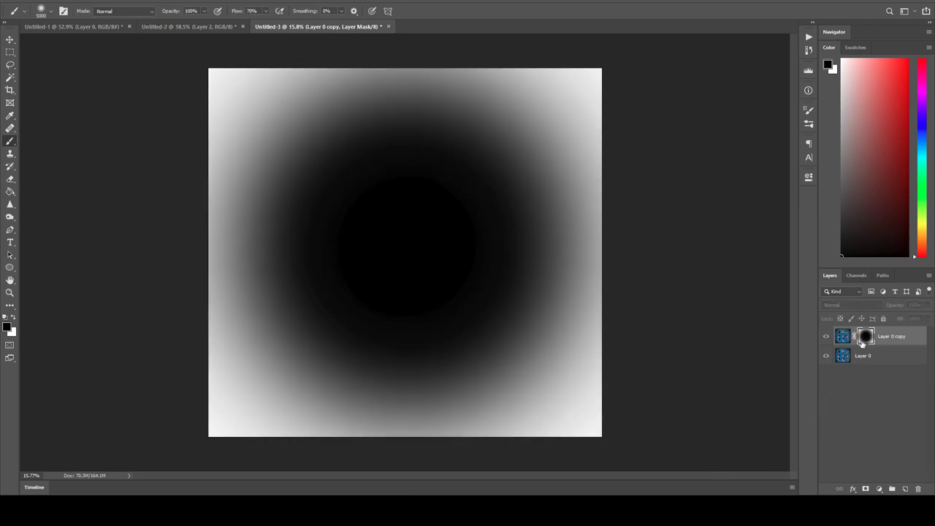
pyautogui.click(840, 337)
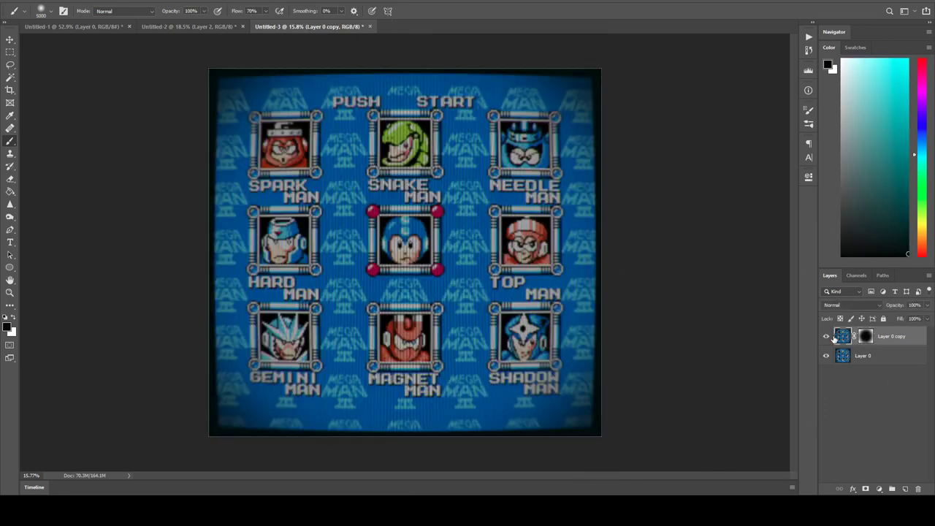
pyautogui.click(825, 336)
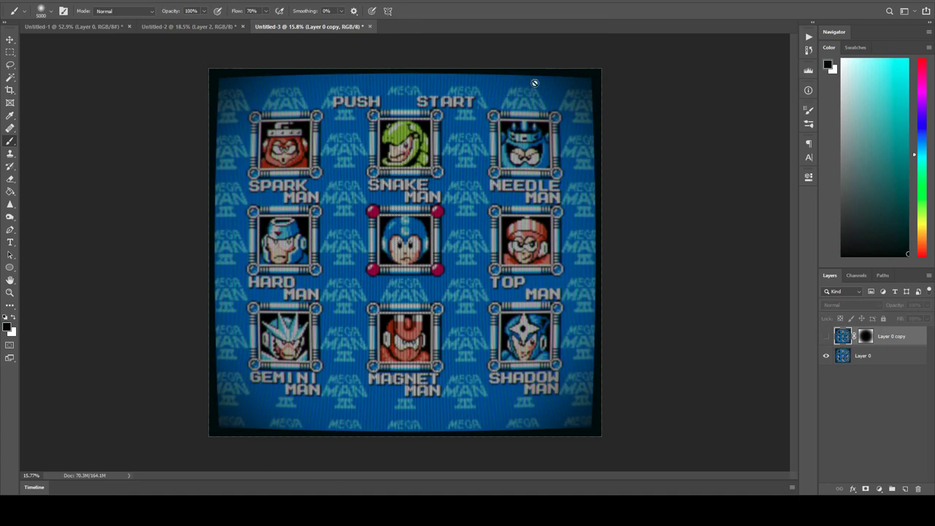
pyautogui.click(826, 336)
pyautogui.click(826, 337)
pyautogui.click(826, 337)
pyautogui.click(826, 336)
pyautogui.click(826, 337)
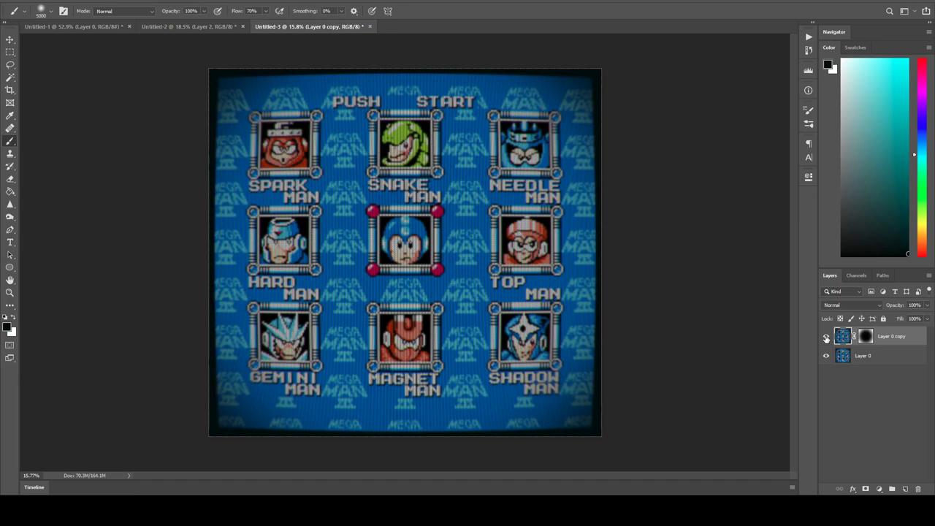
# Step: Try resizing the two-layer image to 25 percent with Bicubic Smoother (enlargement) resampling, and undo the resize
pyautogui.click(883, 357)
pyautogui.press('m')
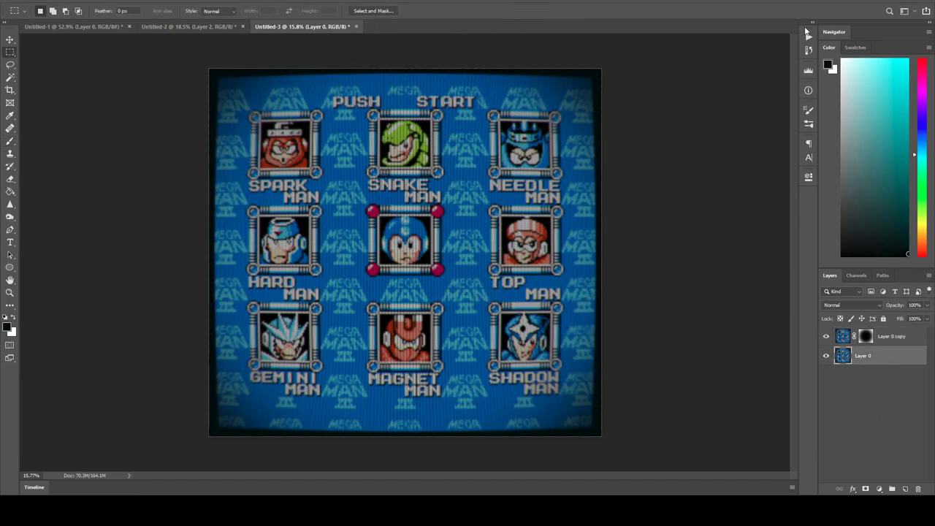
pyautogui.hotkey('ctrl', 'alt', 'i')
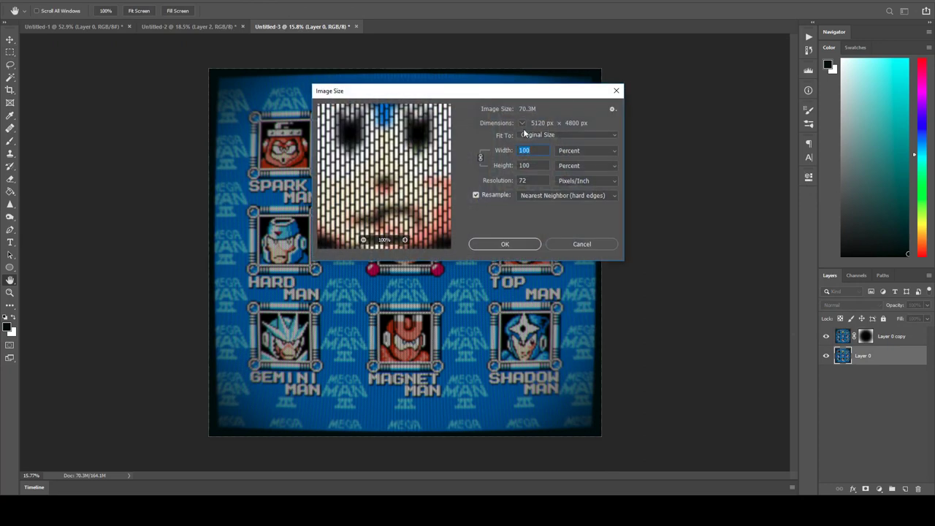
pyautogui.write('25')
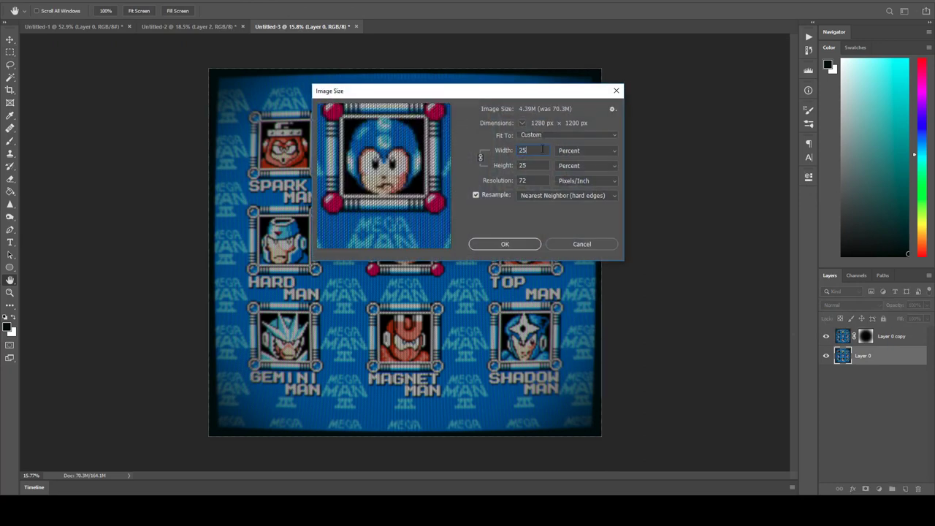
pyautogui.click(563, 196)
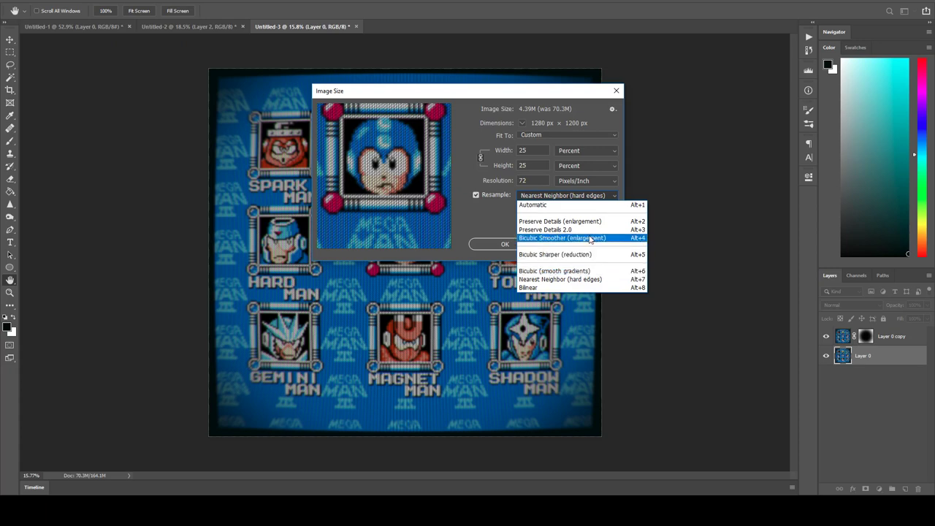
pyautogui.click(555, 239)
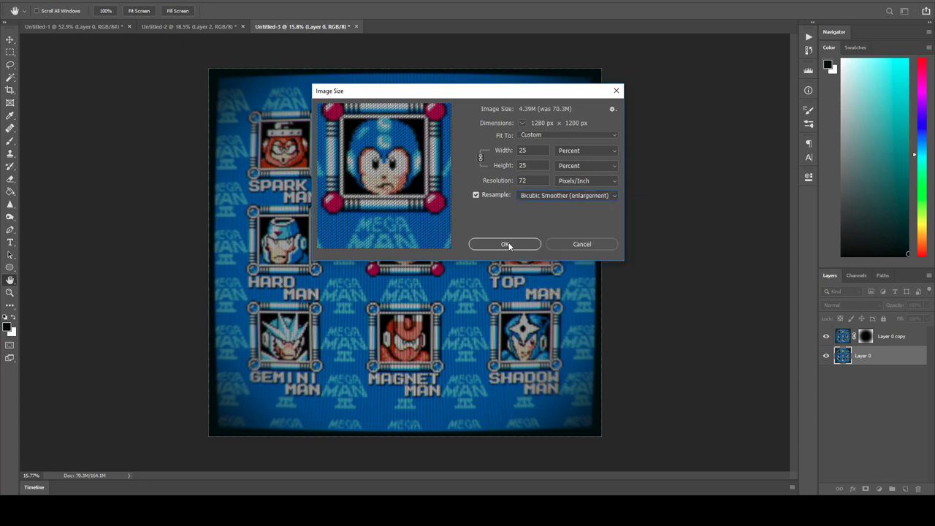
pyautogui.click(507, 244)
pyautogui.press('m')
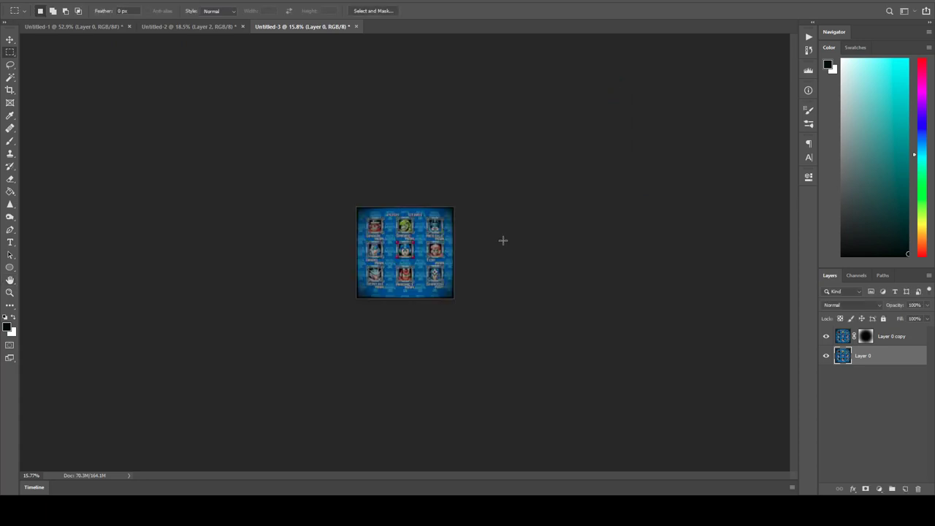
pyautogui.moveTo(382, 270); pyautogui.dragTo(424, 318)
pyautogui.hotkey('ctrl', 'z')
# Step: Merge the masked blur copy down into the original image layer
pyautogui.click(907, 342)
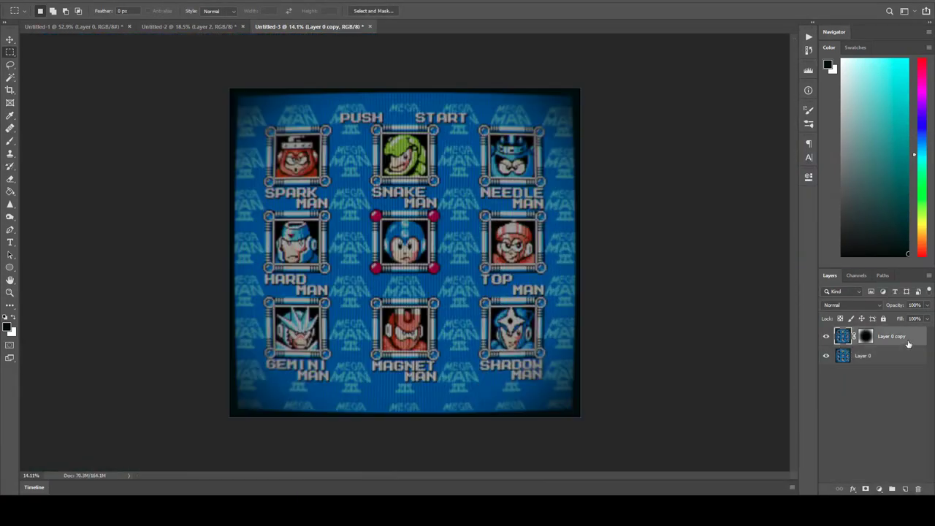
pyautogui.rightClick(907, 341)
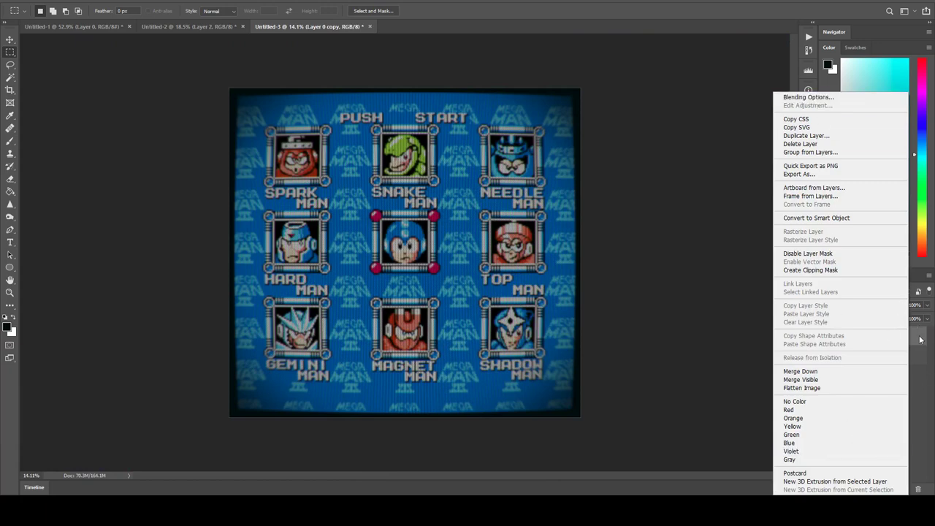
pyautogui.click(919, 337)
pyautogui.click(101, 0)
pyautogui.moveTo(84, 0)
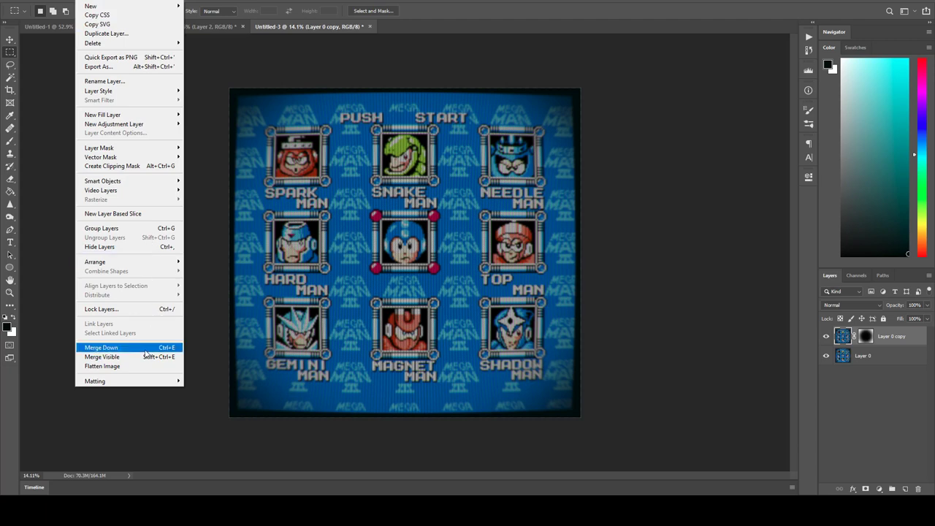
pyautogui.click(908, 339)
pyautogui.hotkey('ctrl', 'e')
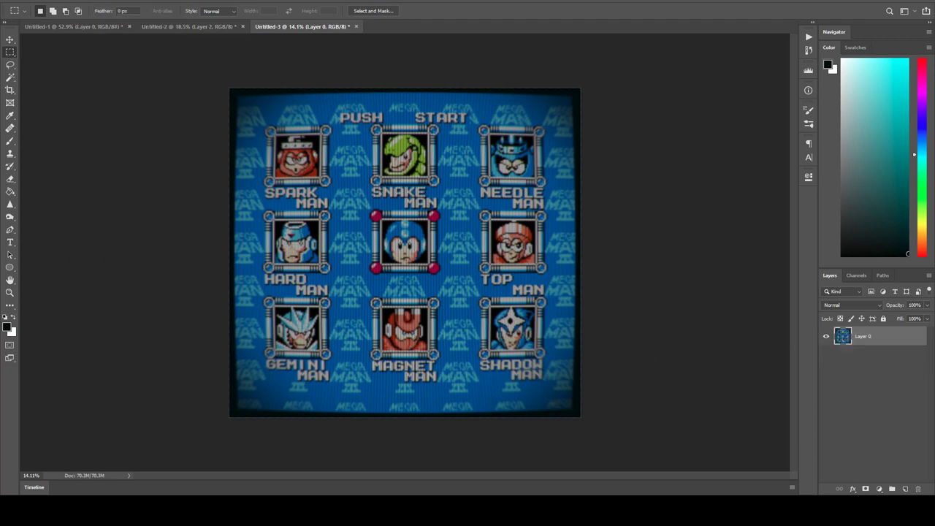
# Step: Resize the merged image to 25 percent width and height with Bicubic Smoother (enlargement) resampling
pyautogui.hotkey('ctrl', 'alt', 'i')
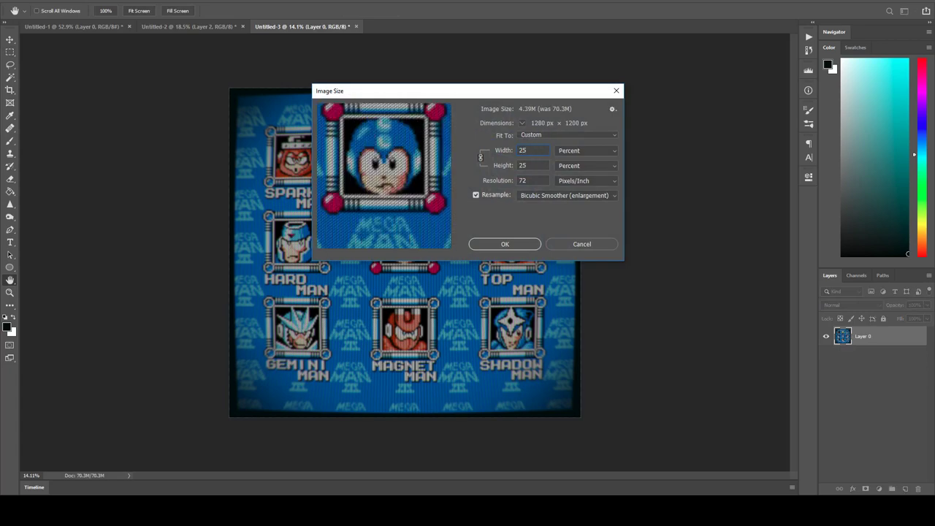
pyautogui.click(504, 244)
# Step: Examine the downsized image up close, checking the phosphor pattern and blur around the portraits and edges
pyautogui.scroll(10, 370, 292)
pyautogui.press('m')
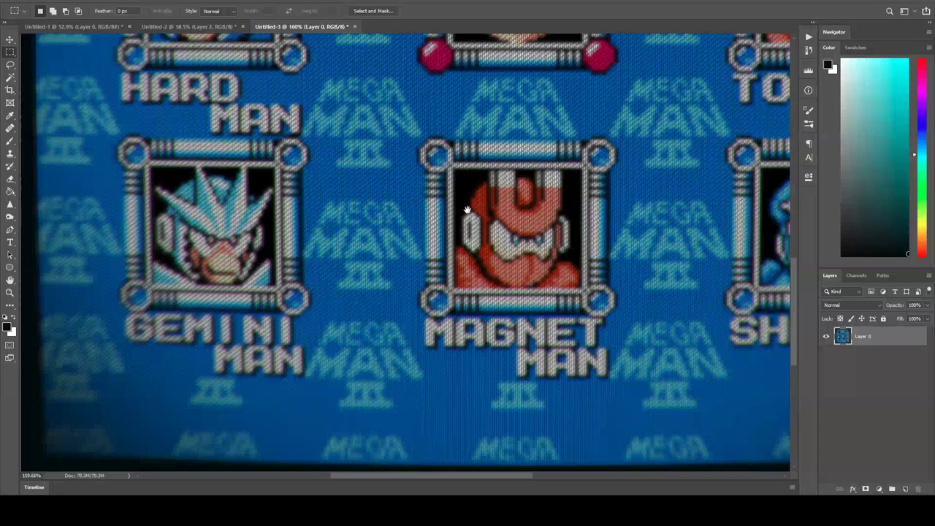
pyautogui.scroll(-5, 468, 210)
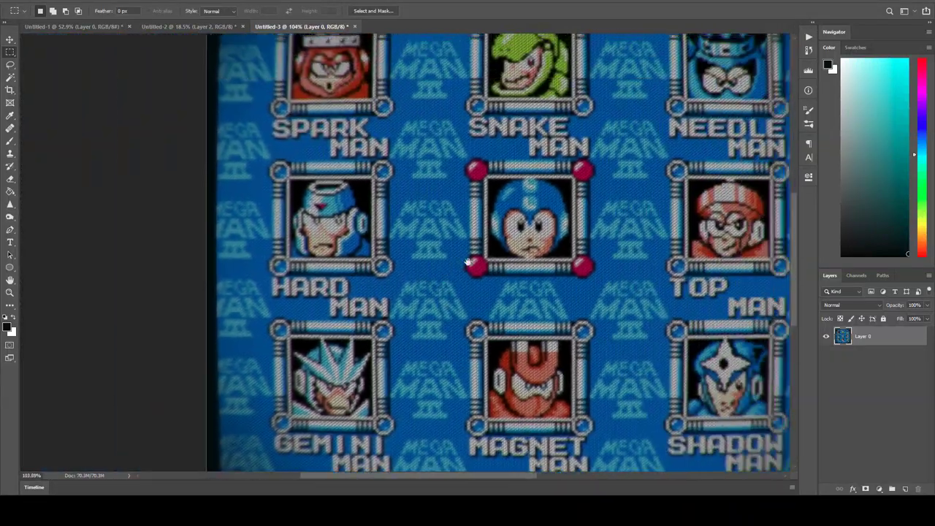
pyautogui.scroll(8, 523, 190)
pyautogui.moveTo(387, 196); pyautogui.dragTo(626, 215)
pyautogui.moveTo(541, 192); pyautogui.dragTo(495, 219)
pyautogui.moveTo(571, 223); pyautogui.dragTo(546, 242)
pyautogui.moveTo(567, 242); pyautogui.dragTo(254, 237)
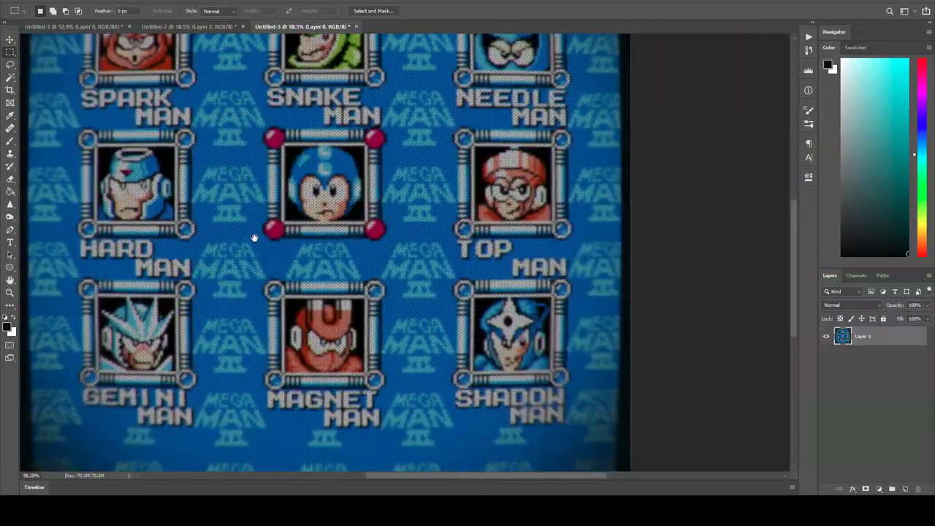
pyautogui.scroll(-3, 363, 259)
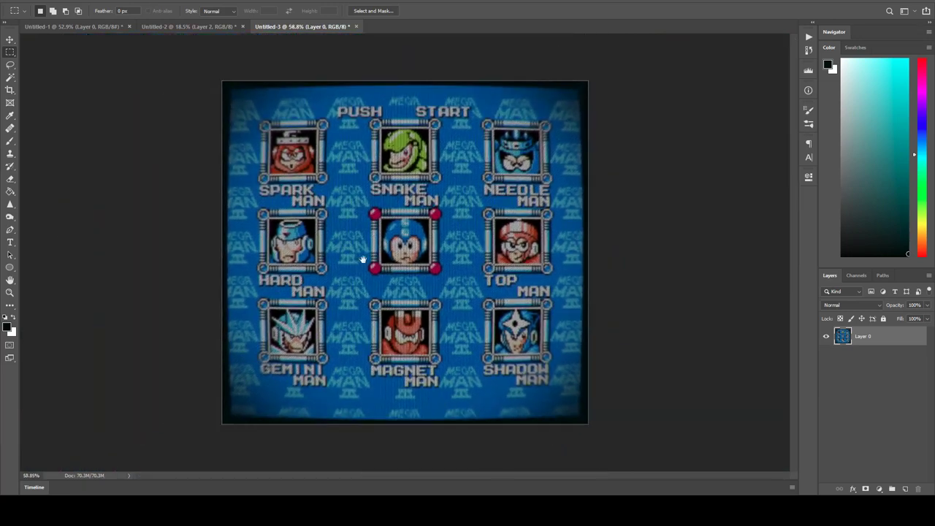
# Step: Add an Exposure adjustment layer with exposure +0.45 and gamma correction 1.09, and merge it into the image layer
pyautogui.click(878, 489)
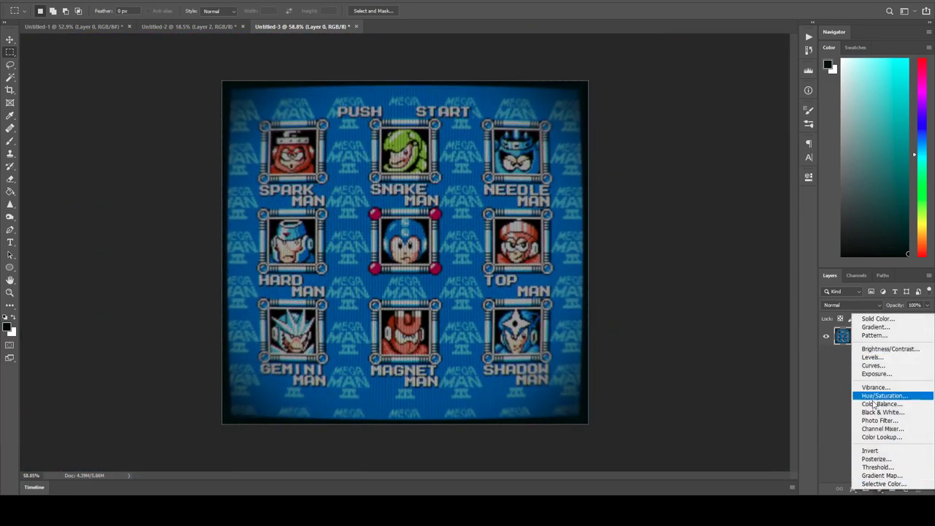
pyautogui.click(871, 375)
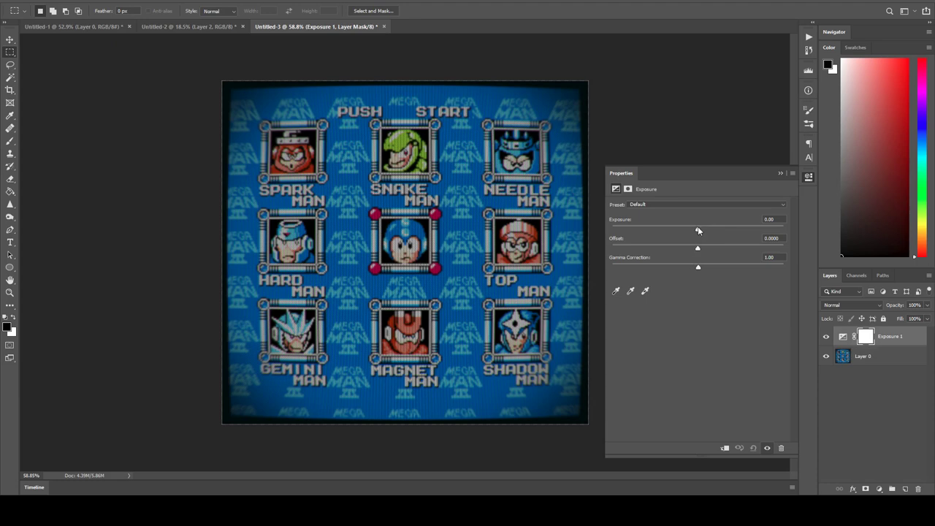
pyautogui.moveTo(699, 227); pyautogui.dragTo(703, 232)
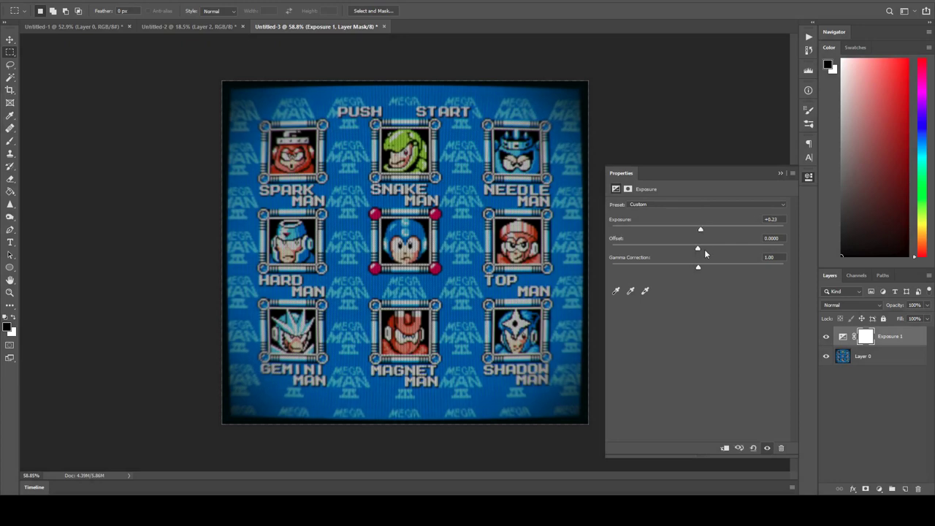
pyautogui.click(782, 219)
pyautogui.write('0')
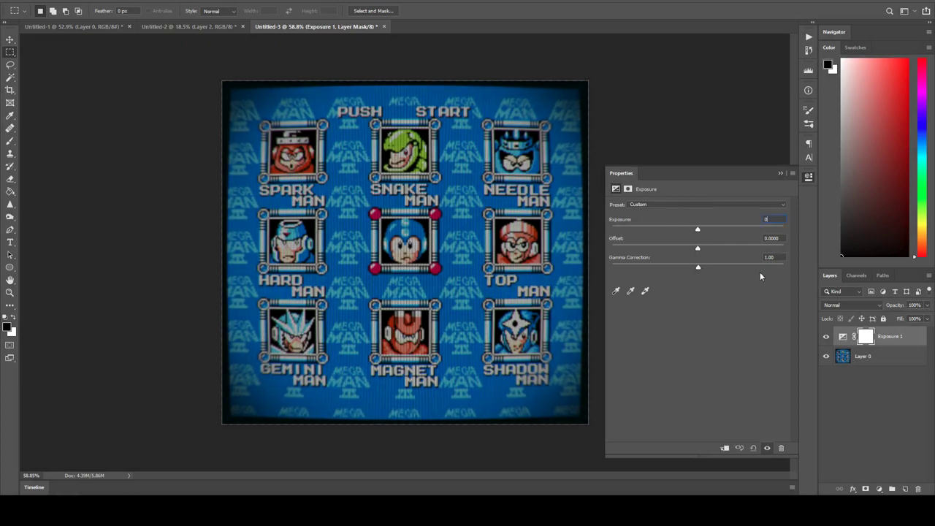
pyautogui.moveTo(701, 267)
pyautogui.mouseDown()
pyautogui.moveTo(668, 272)
pyautogui.moveTo(715, 274)
pyautogui.moveTo(641, 276)
pyautogui.moveTo(694, 282)
pyautogui.mouseUp()
pyautogui.moveTo(698, 228); pyautogui.dragTo(706, 229)
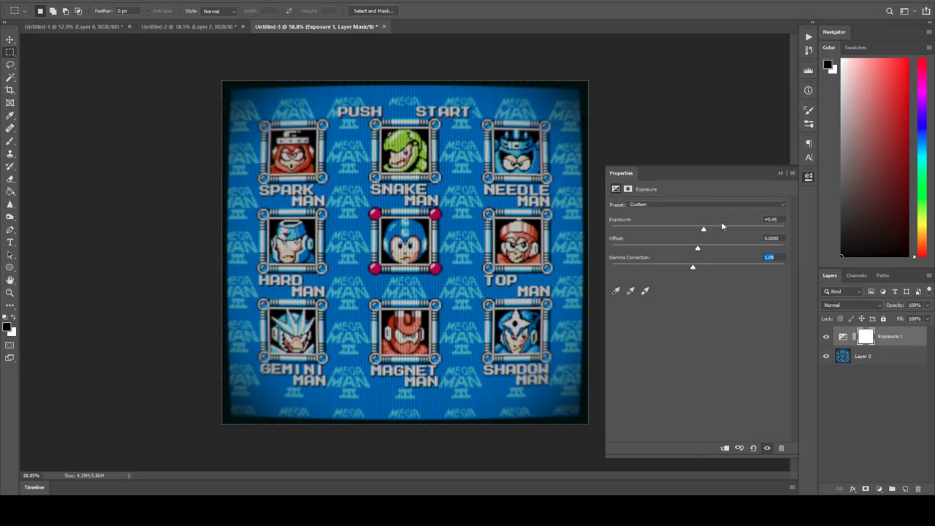
pyautogui.click(809, 178)
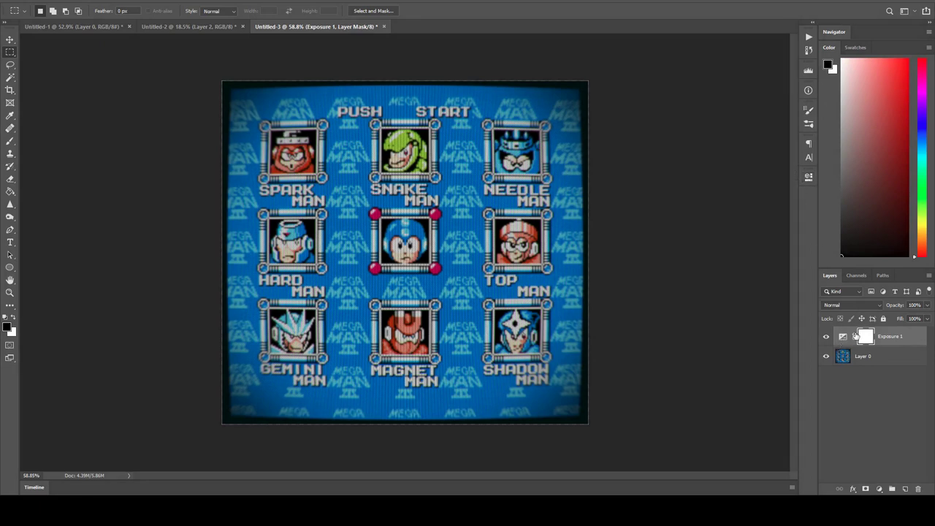
pyautogui.hotkey('ctrl', 'e')
# Step: Inspect the brightened image and compare it with the earlier CRT version in Untitled-1 at the same zoom level
pyautogui.moveTo(342, 229); pyautogui.dragTo(394, 204)
pyautogui.moveTo(504, 183); pyautogui.dragTo(451, 248)
pyautogui.scroll(-1, 451, 248)
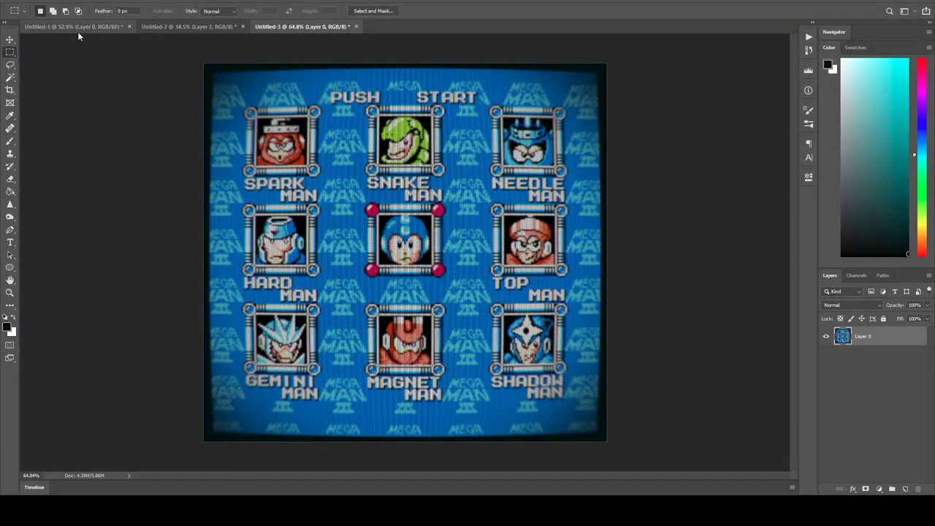
pyautogui.scroll(1, 76, 29)
pyautogui.click(73, 26)
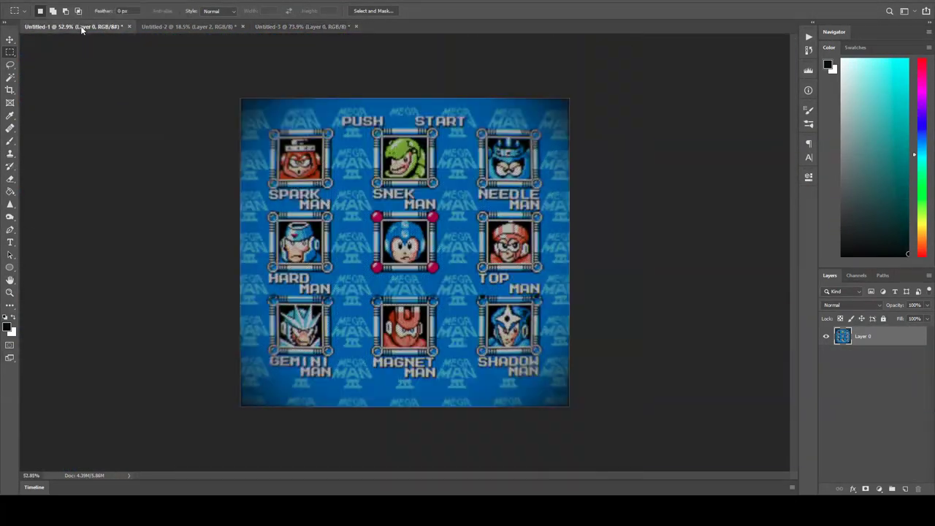
pyautogui.scroll(2, 255, 29)
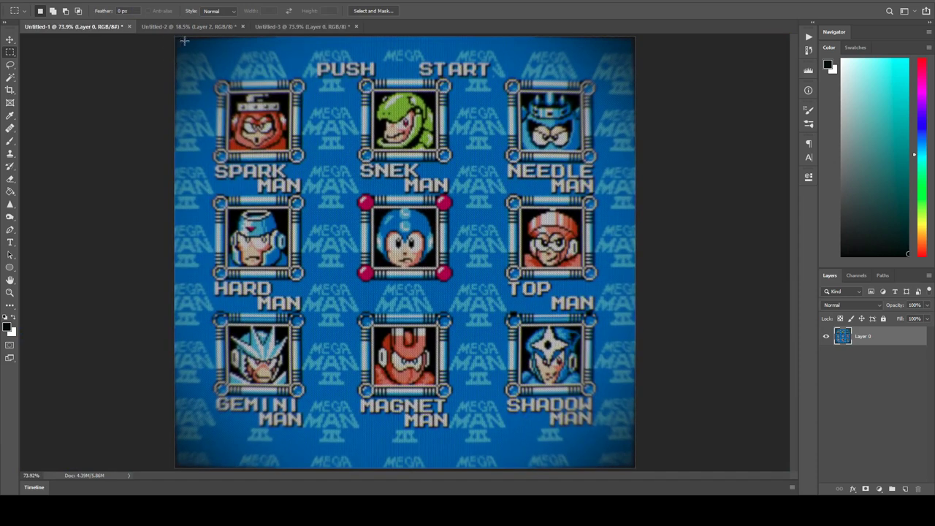
pyautogui.click(300, 27)
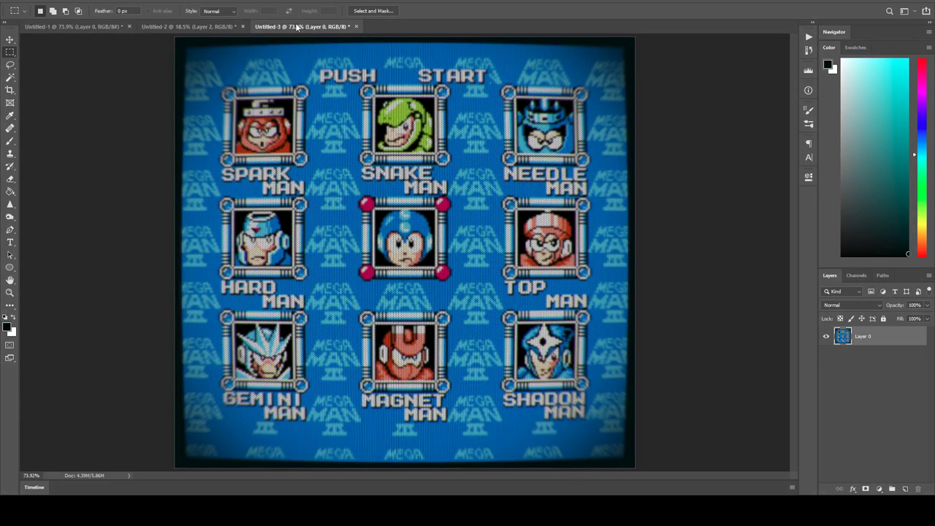
pyautogui.click(65, 27)
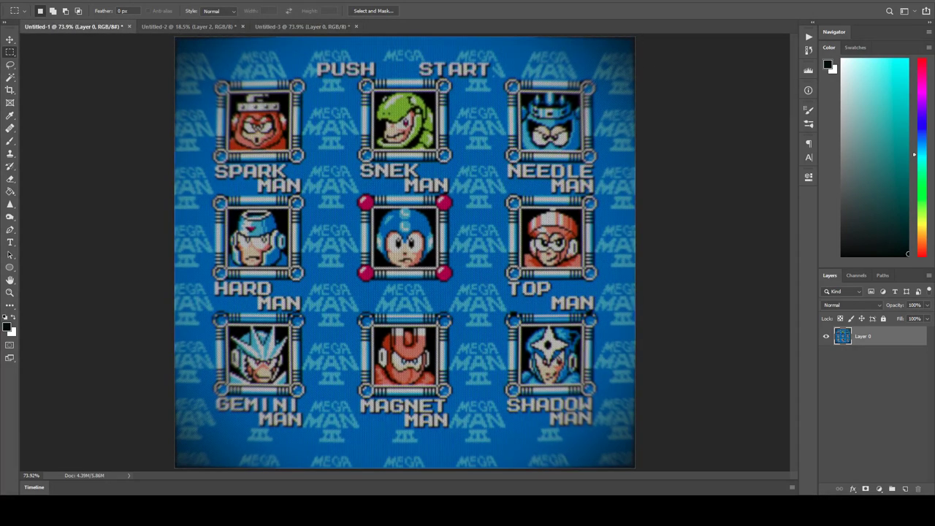
pyautogui.click(297, 26)
pyautogui.click(95, 26)
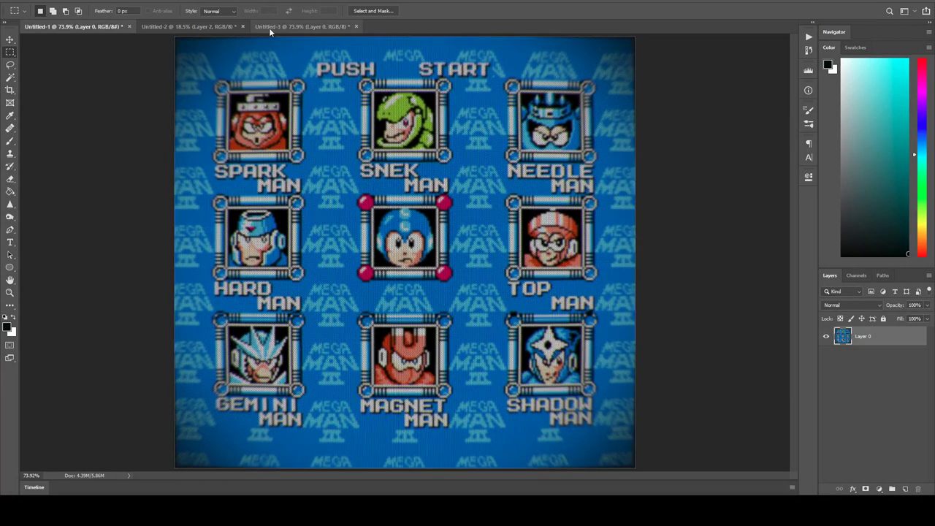
pyautogui.click(277, 26)
pyautogui.click(308, 25)
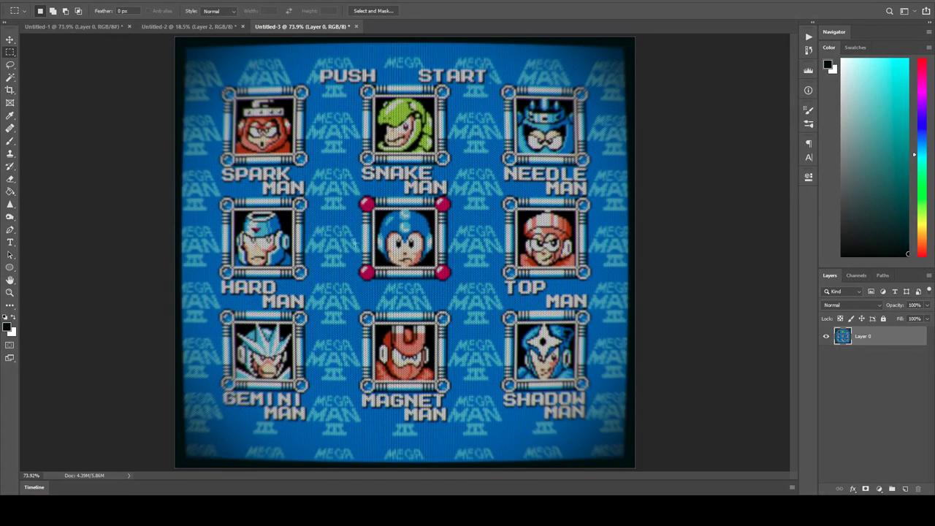
pyautogui.click(62, 28)
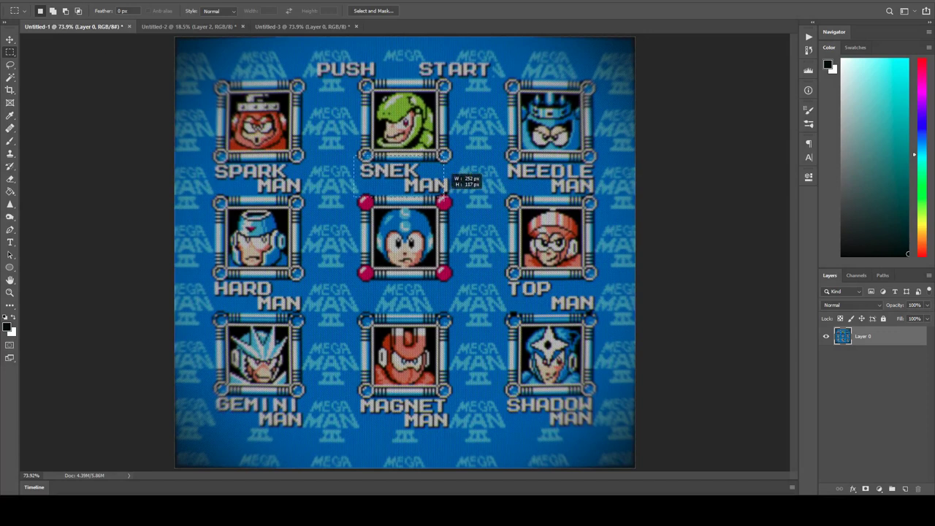
pyautogui.click(301, 27)
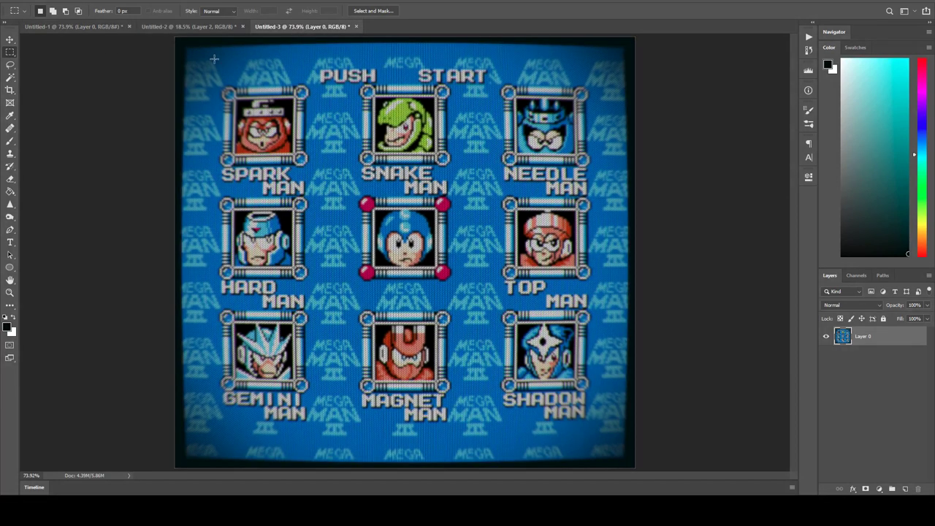